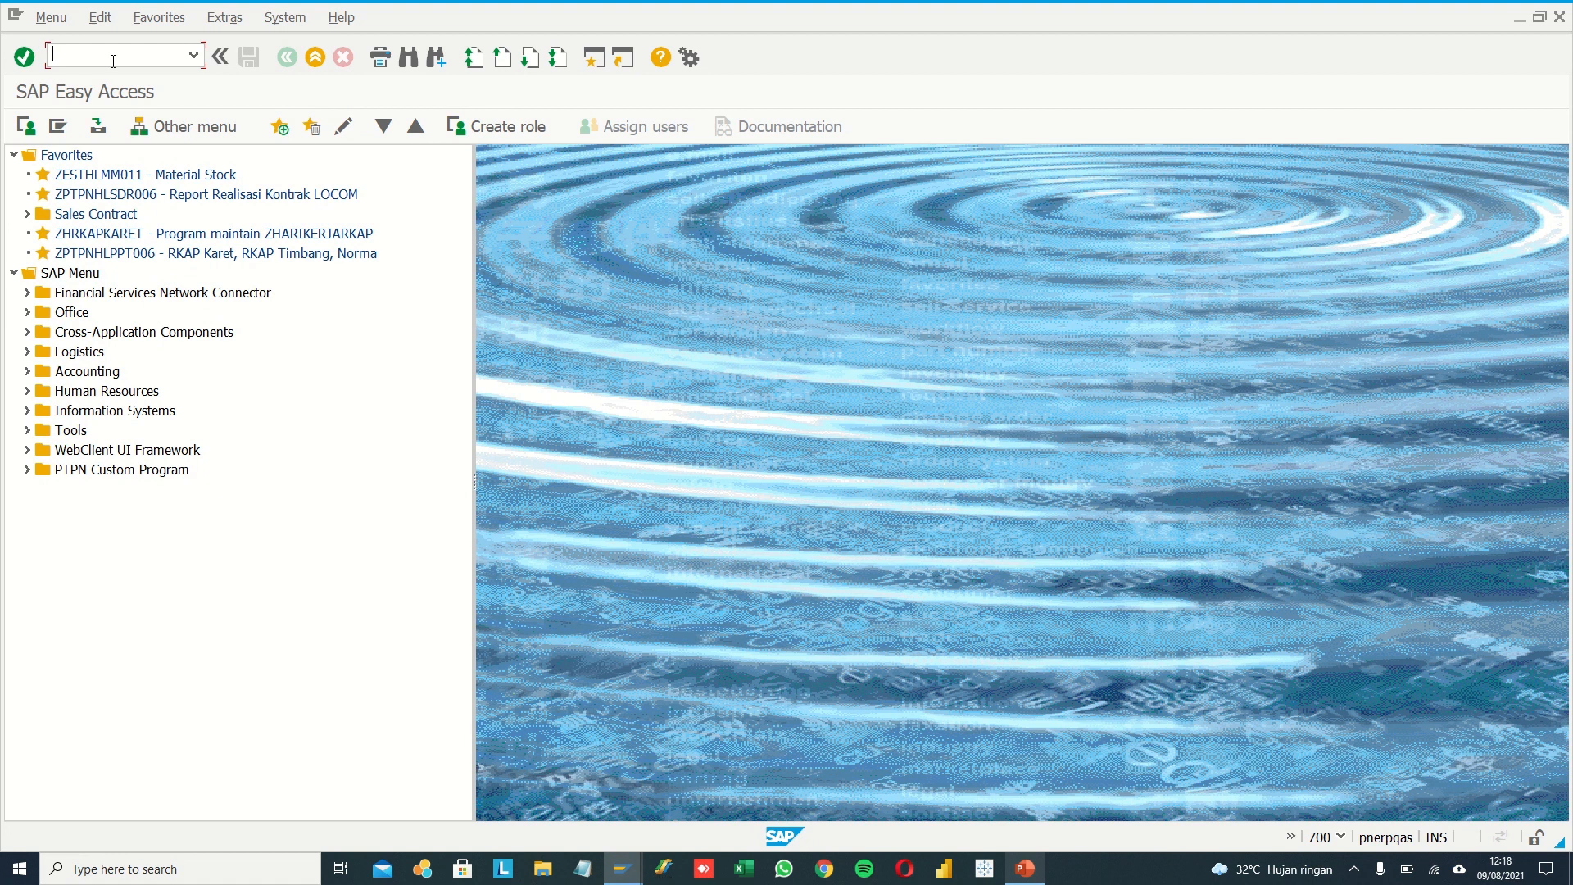
- Open the process order time ticket entry with transaction COR6N
text(COR6N)
key(Return)
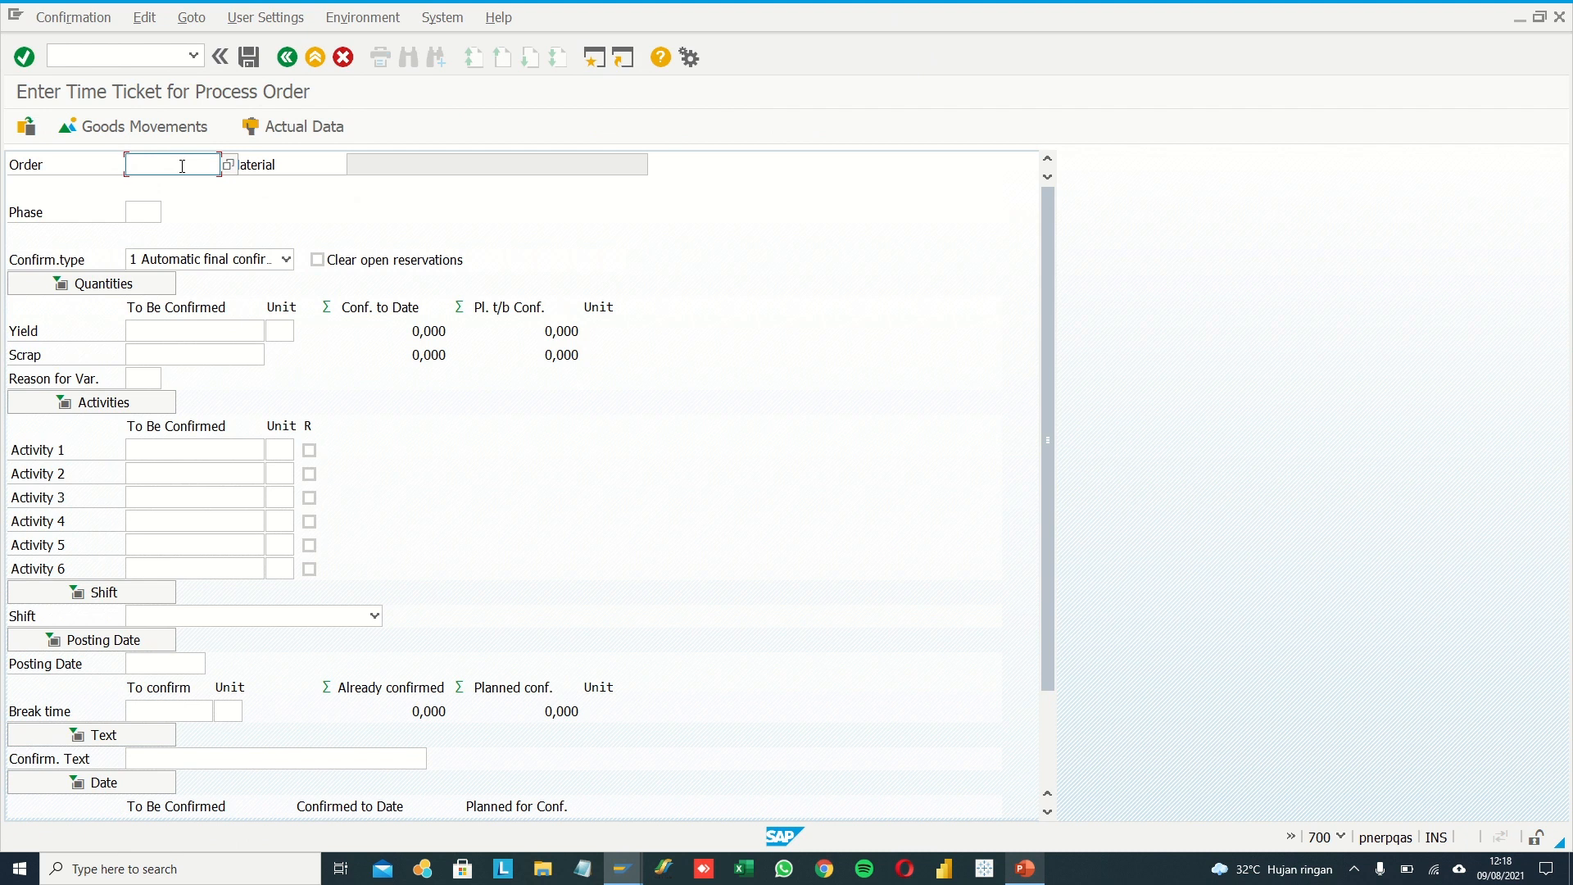
text(31000010)
double_click(163, 168)
text(12)
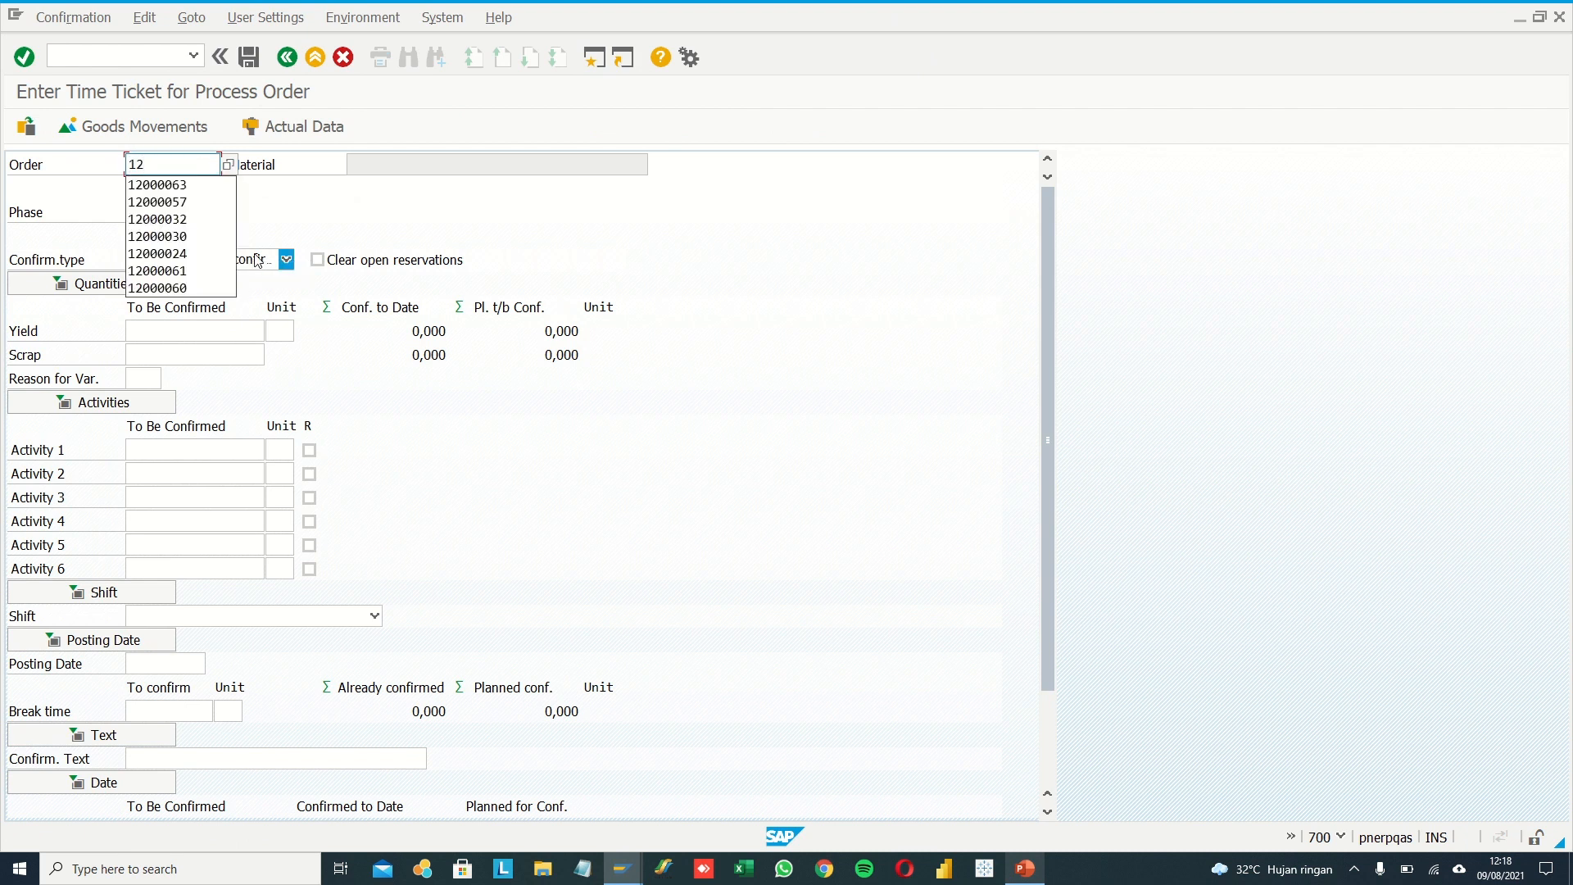
click(175, 289)
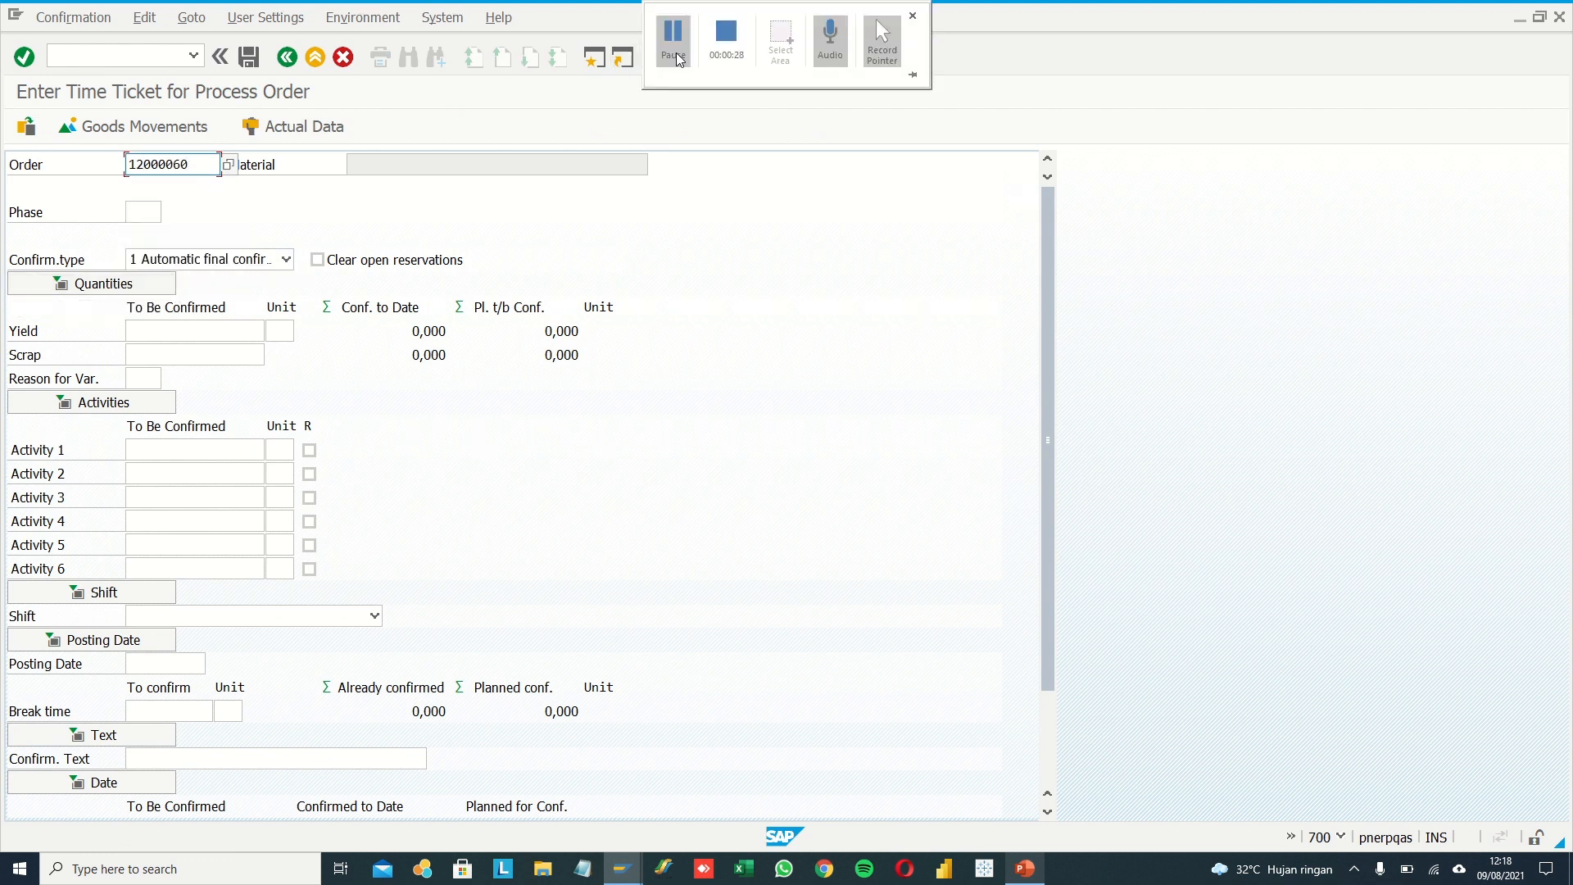
click(675, 54)
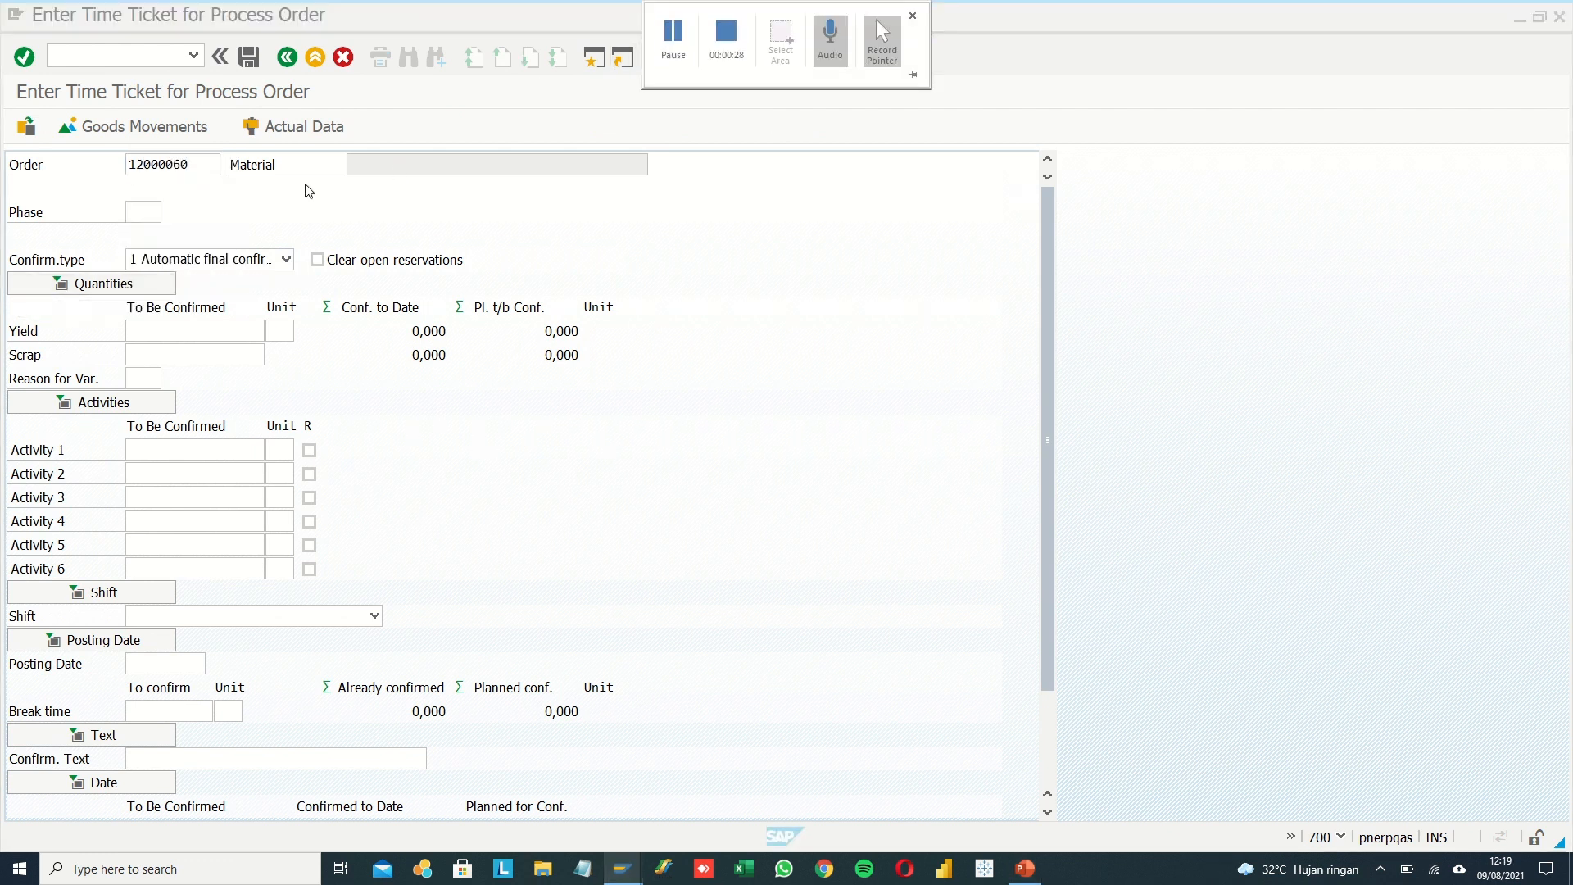
- Enter the process order number and choose phase 0020, STASIUN REBUSAN, from the list of order phases
drag(217, 164, 46, 163)
text(12000066)
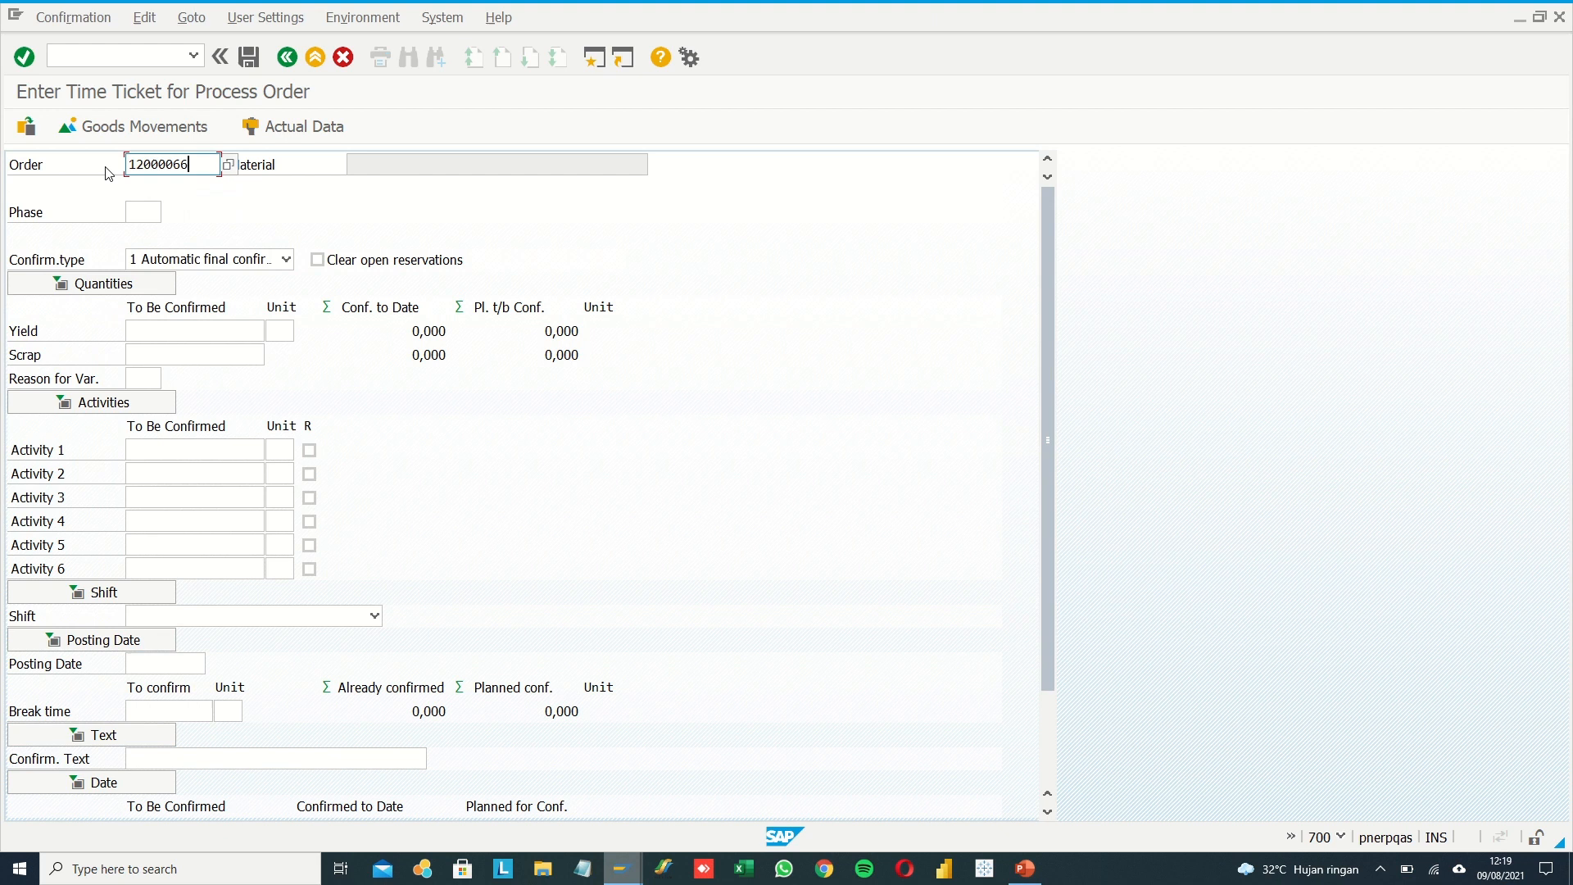
click(146, 213)
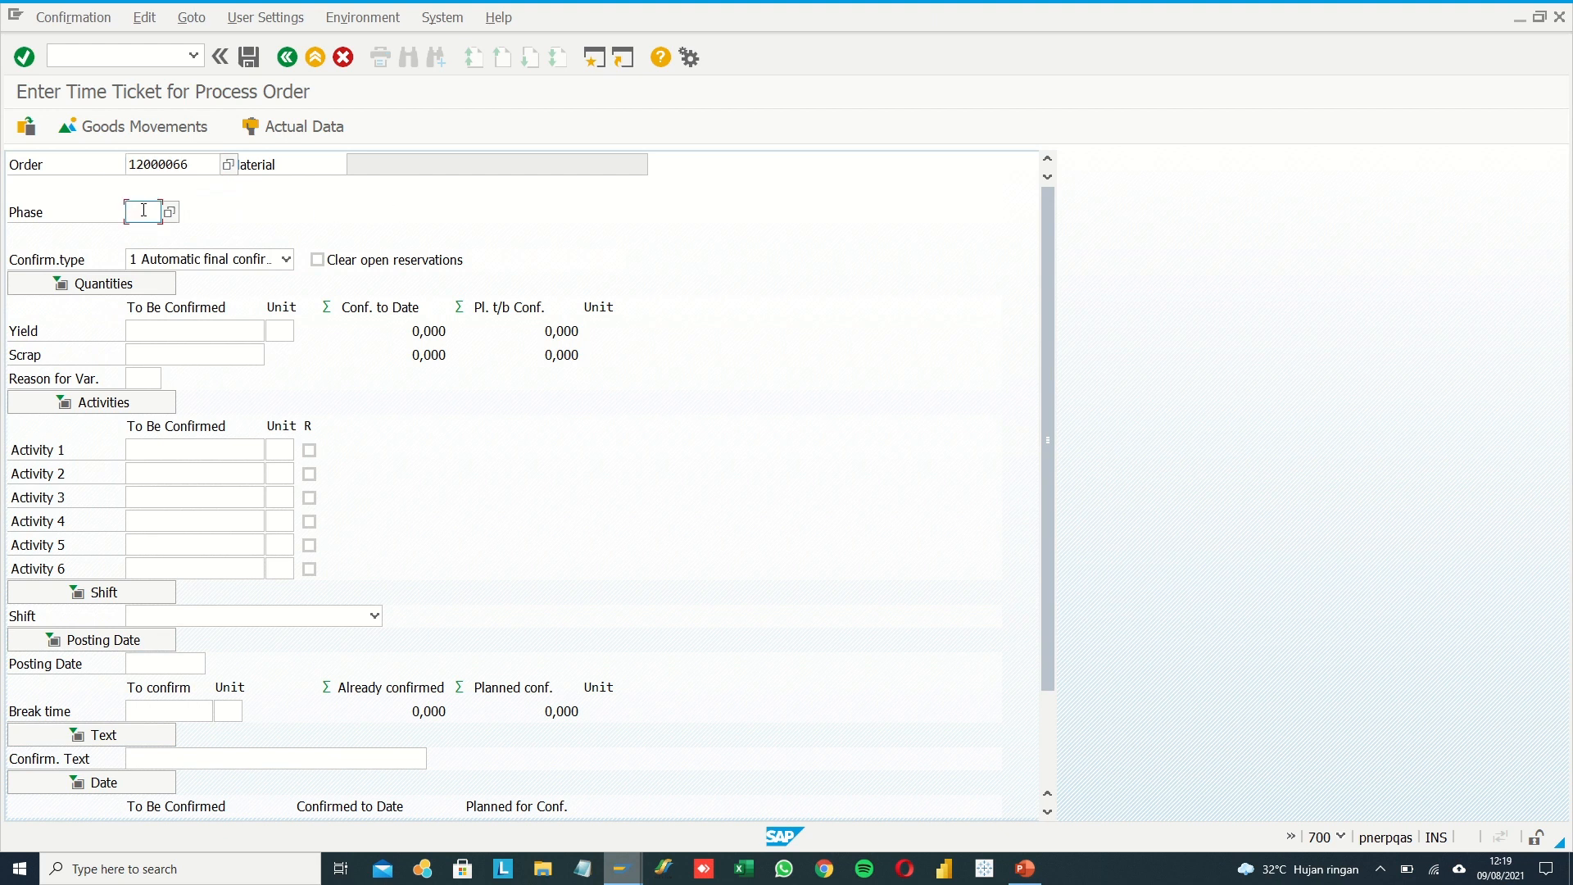
click(169, 213)
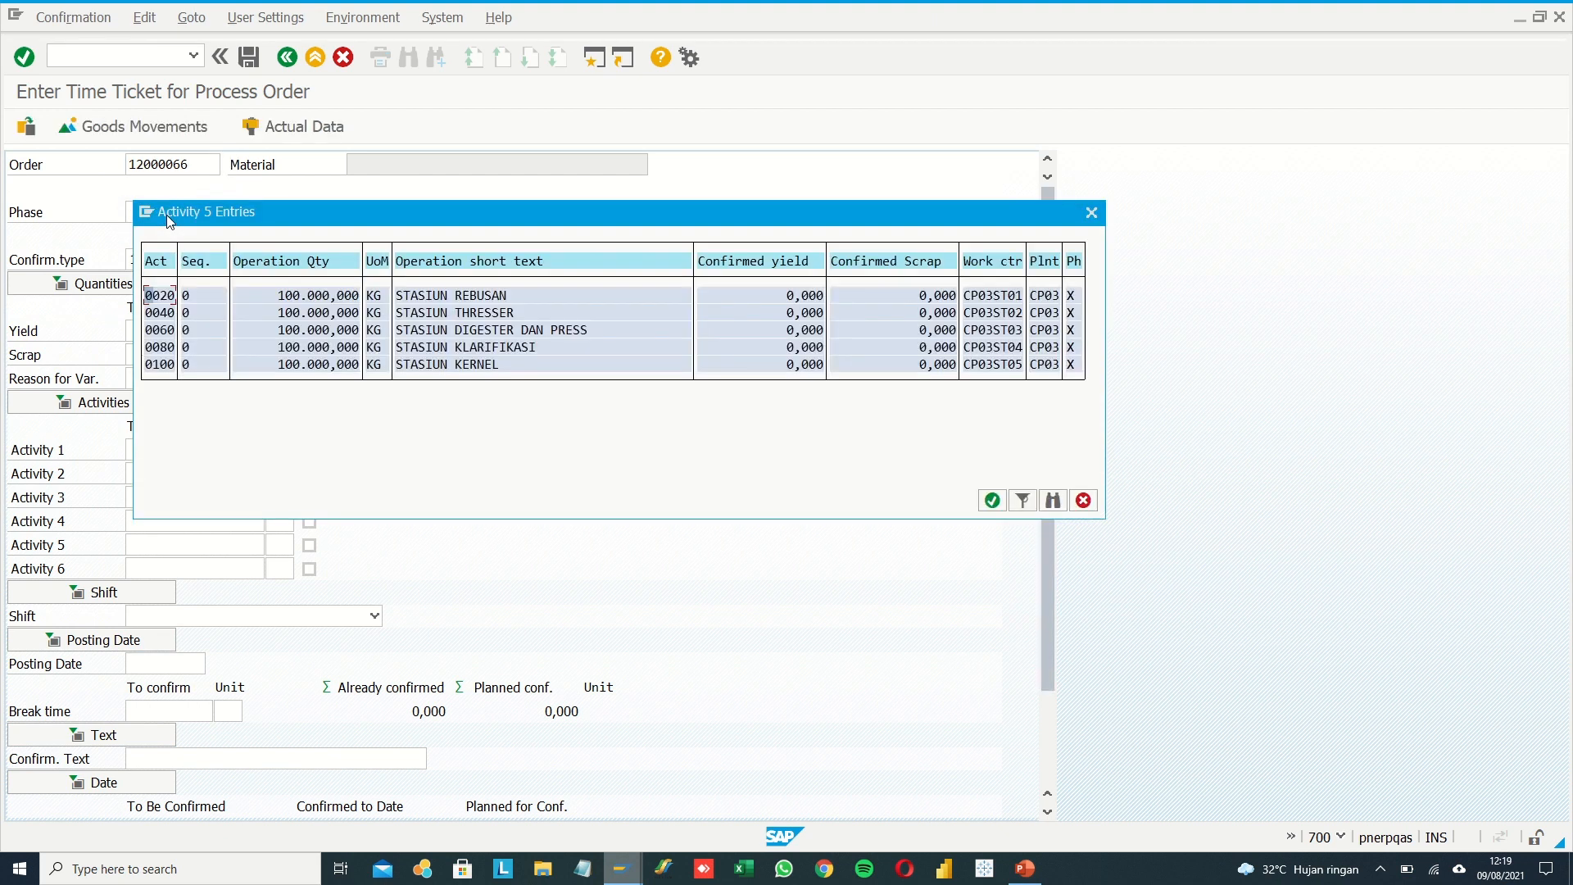
drag(399, 215, 571, 158)
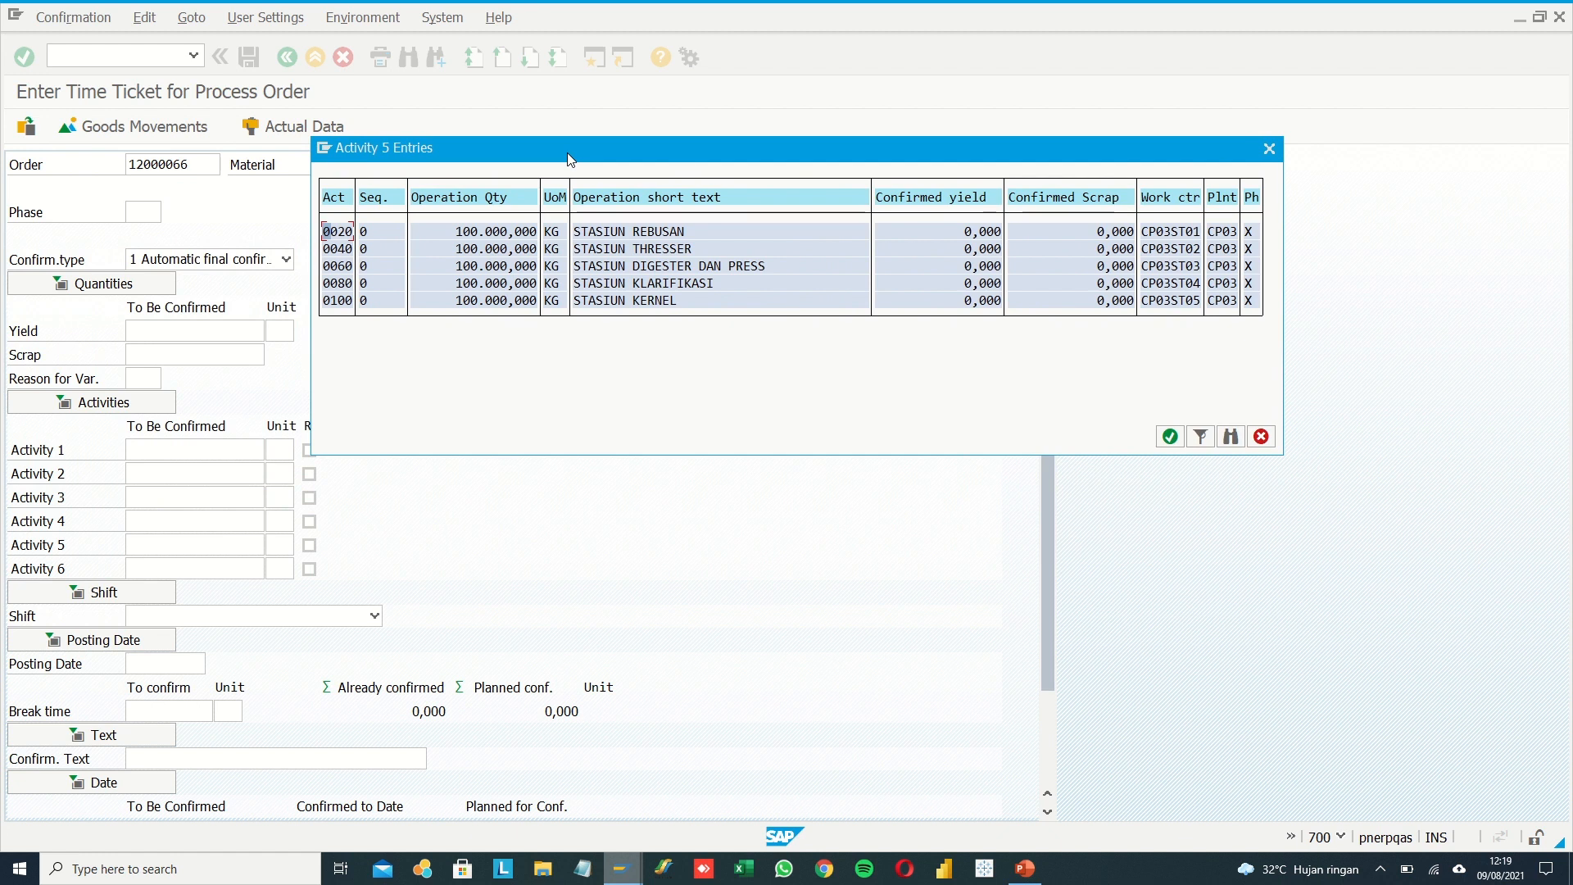
double_click(342, 237)
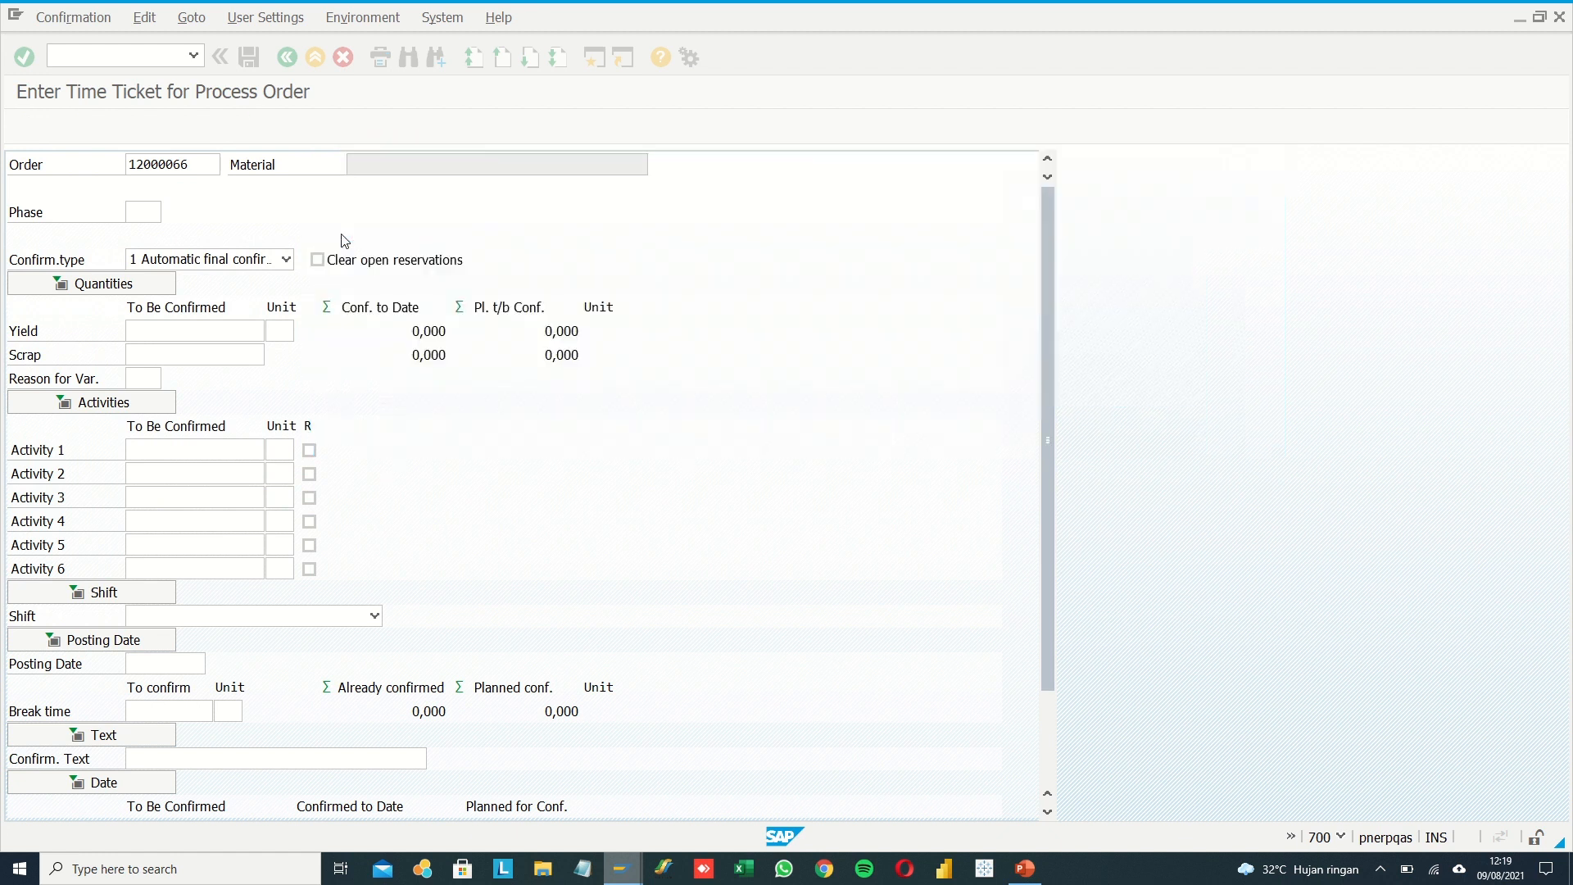
- Set the confirmation type to Partial confirmation and the yield of phase 0020 to 1000, and load the order data
click(250, 258)
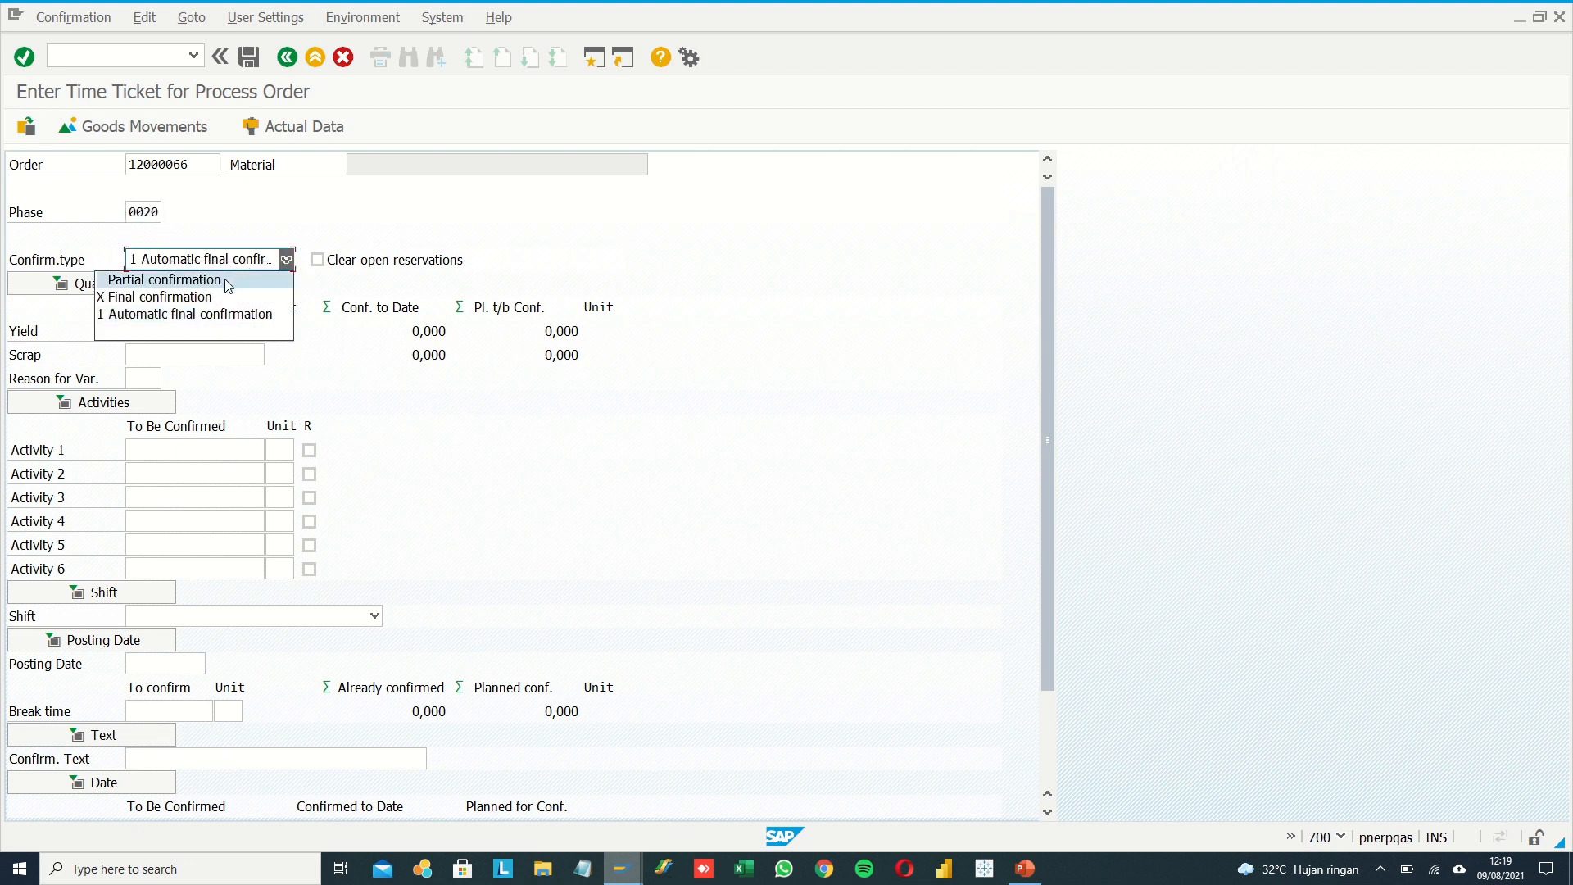
click(228, 284)
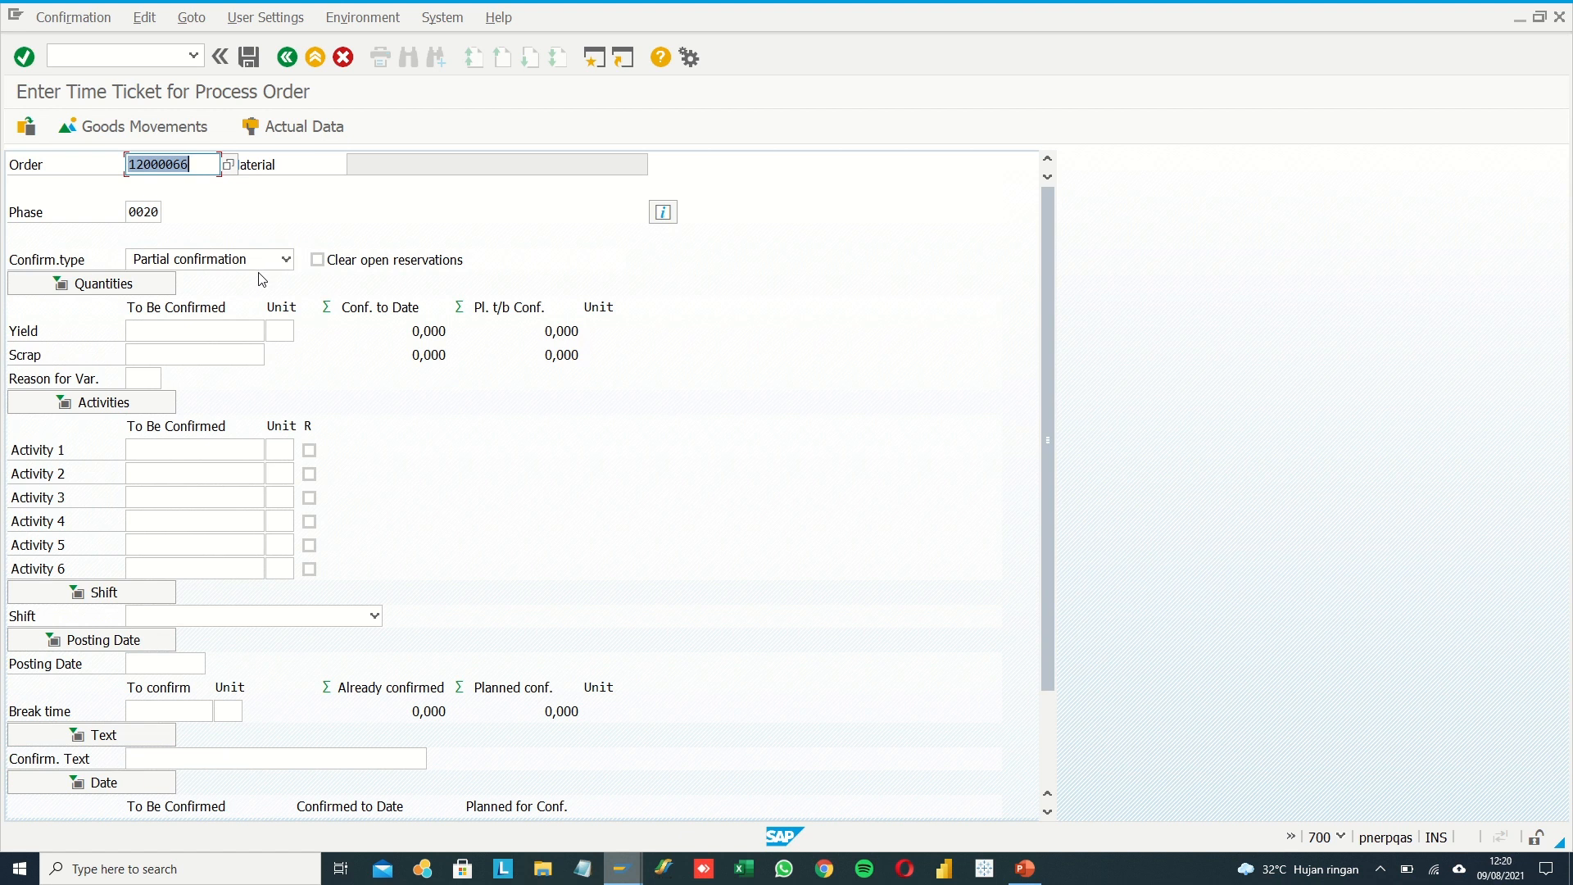
click(285, 259)
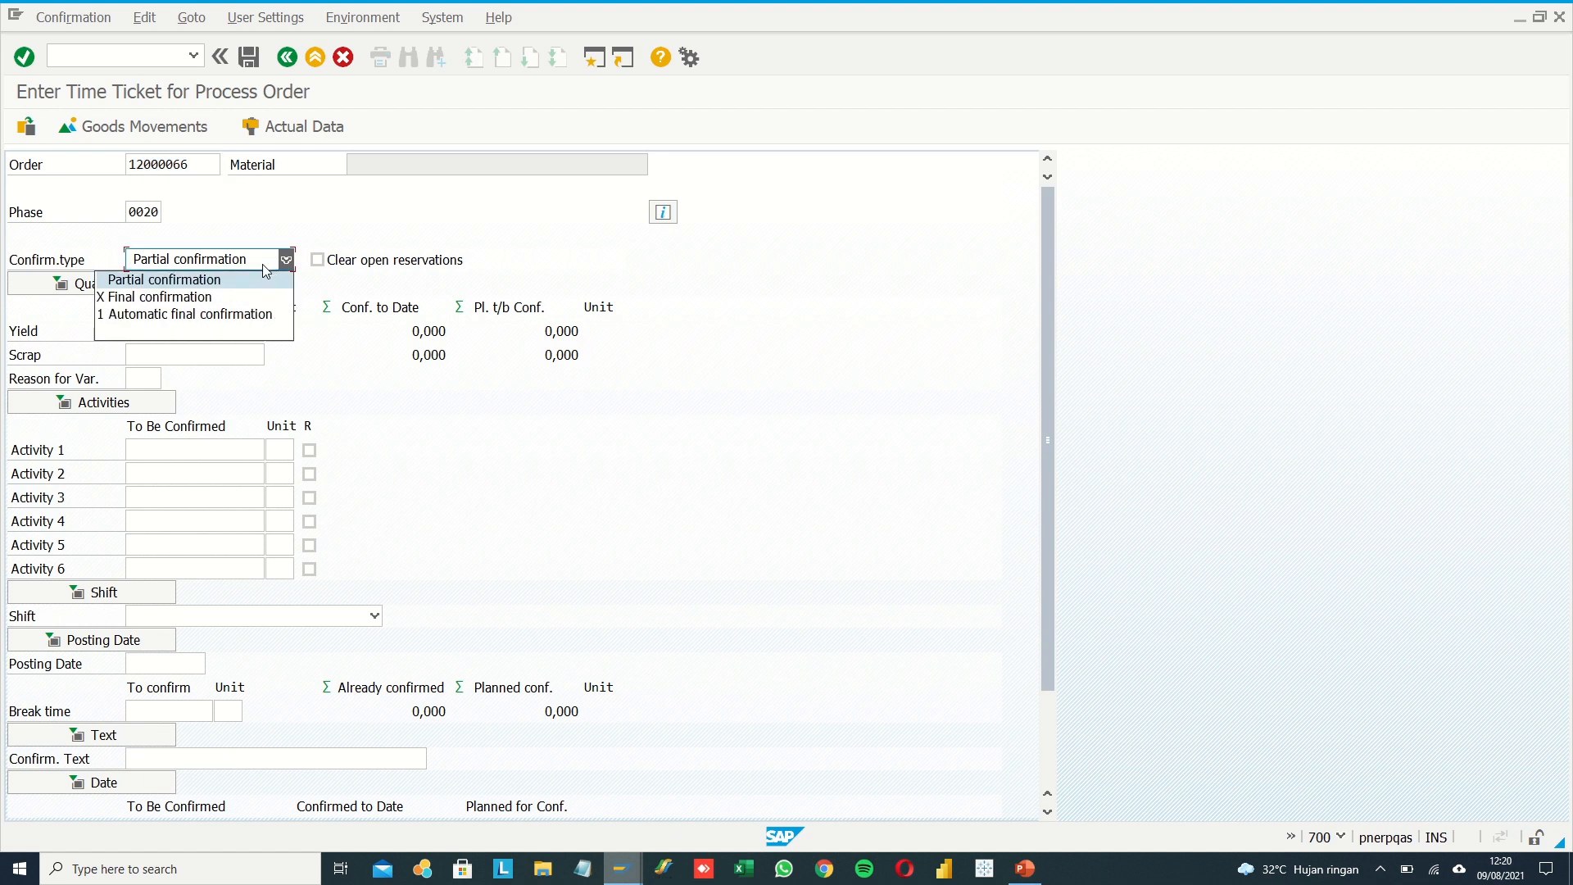
click(244, 280)
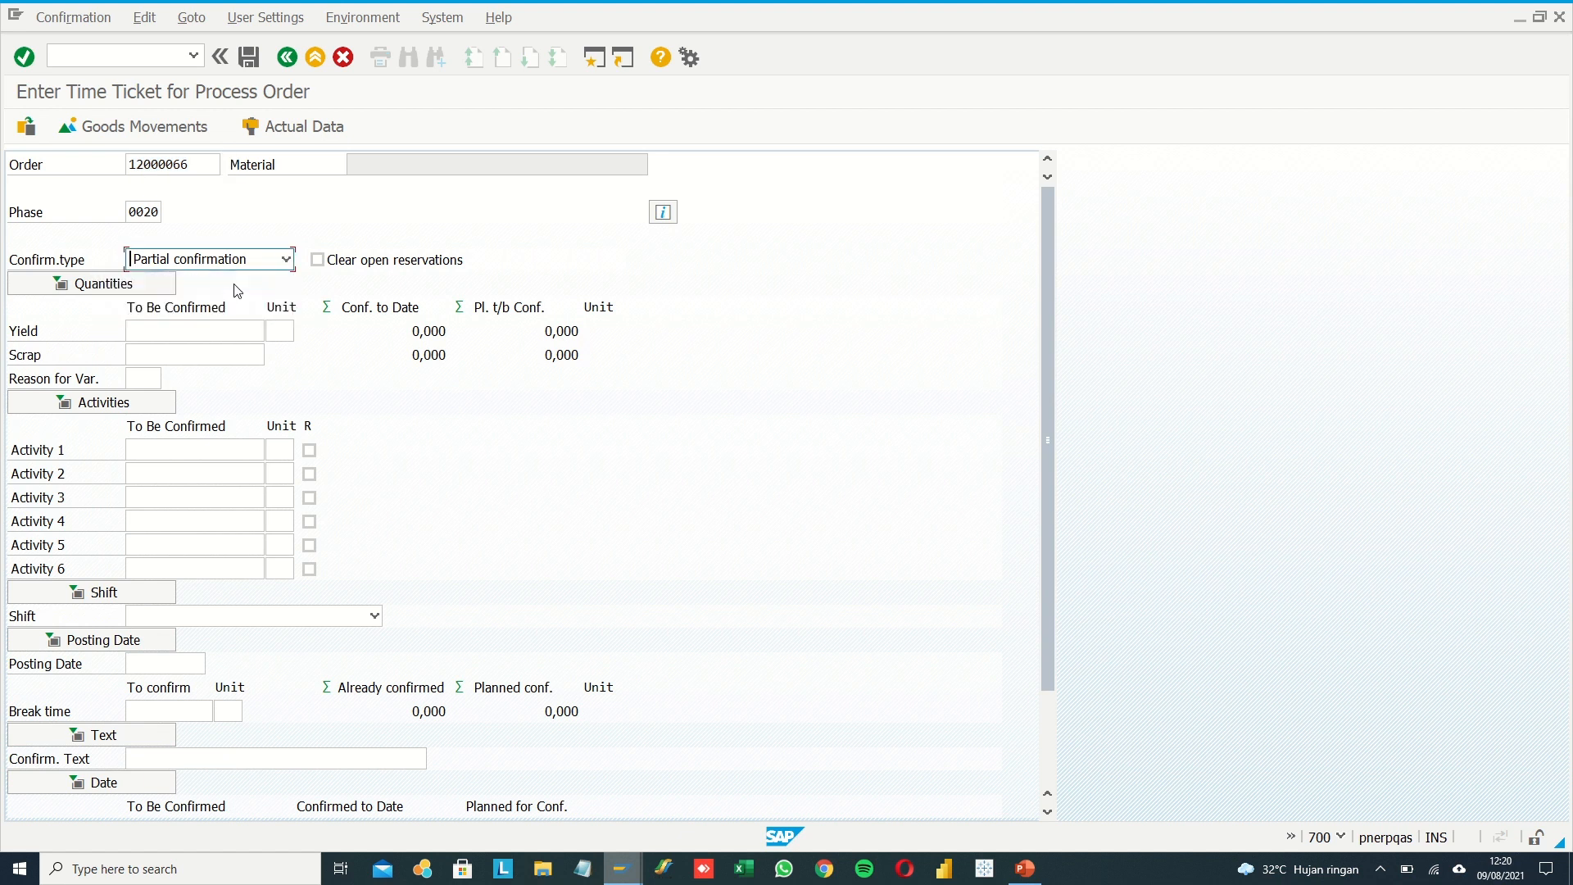
click(185, 327)
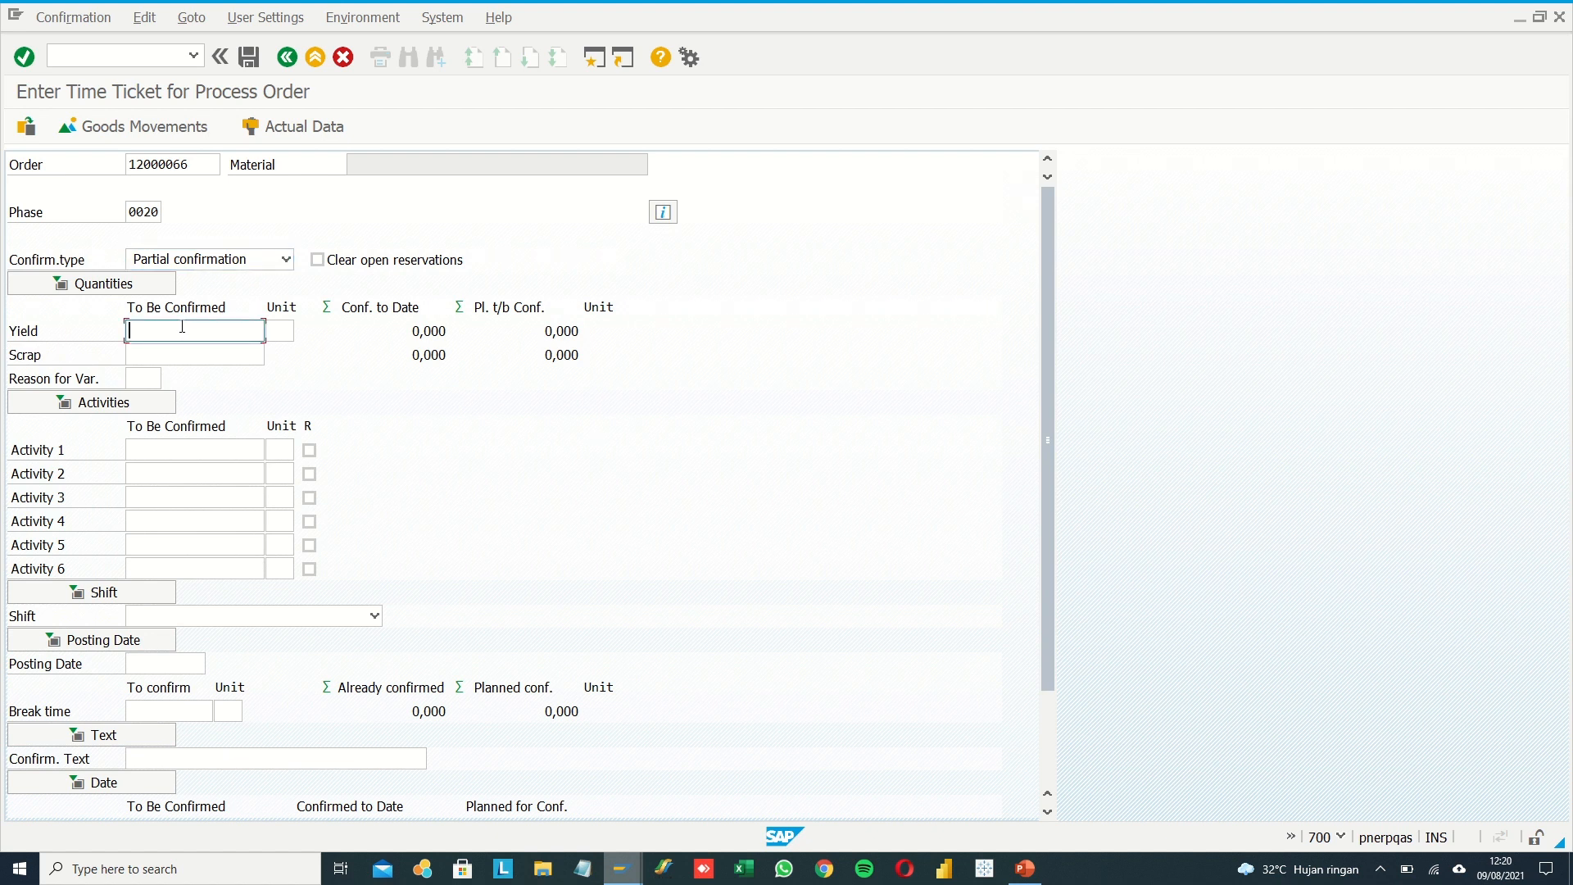
text(1000)
key(Return)
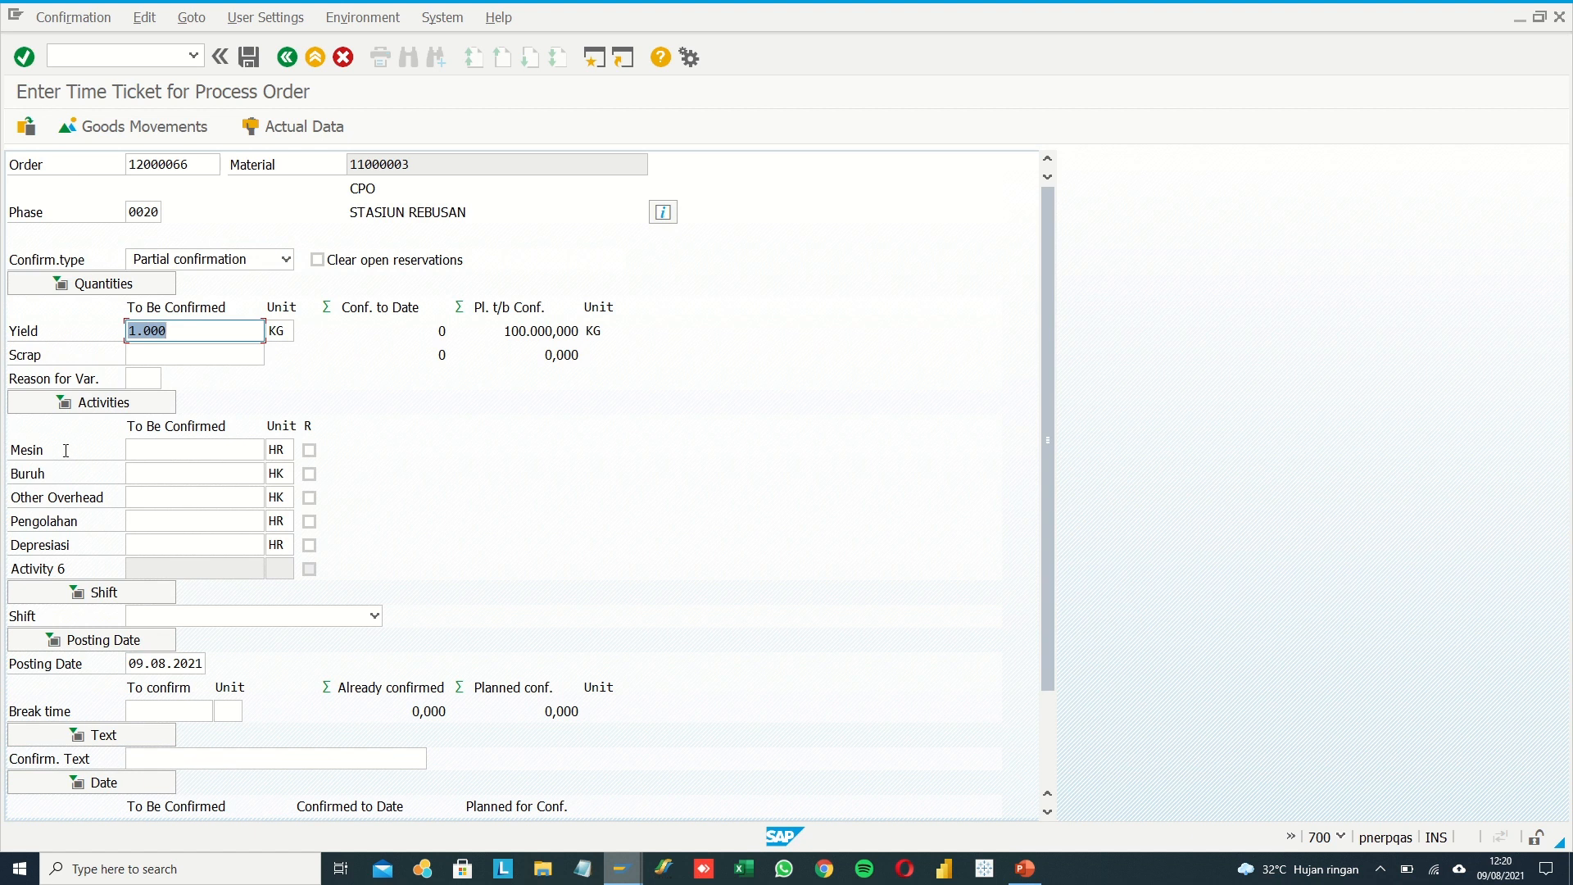
- Enter the activities for STASIUN REBUSAN: Mesin 22, Buruh 10, Other Overhead 10, Pengolahan 22 and Depresiasi 22
click(148, 450)
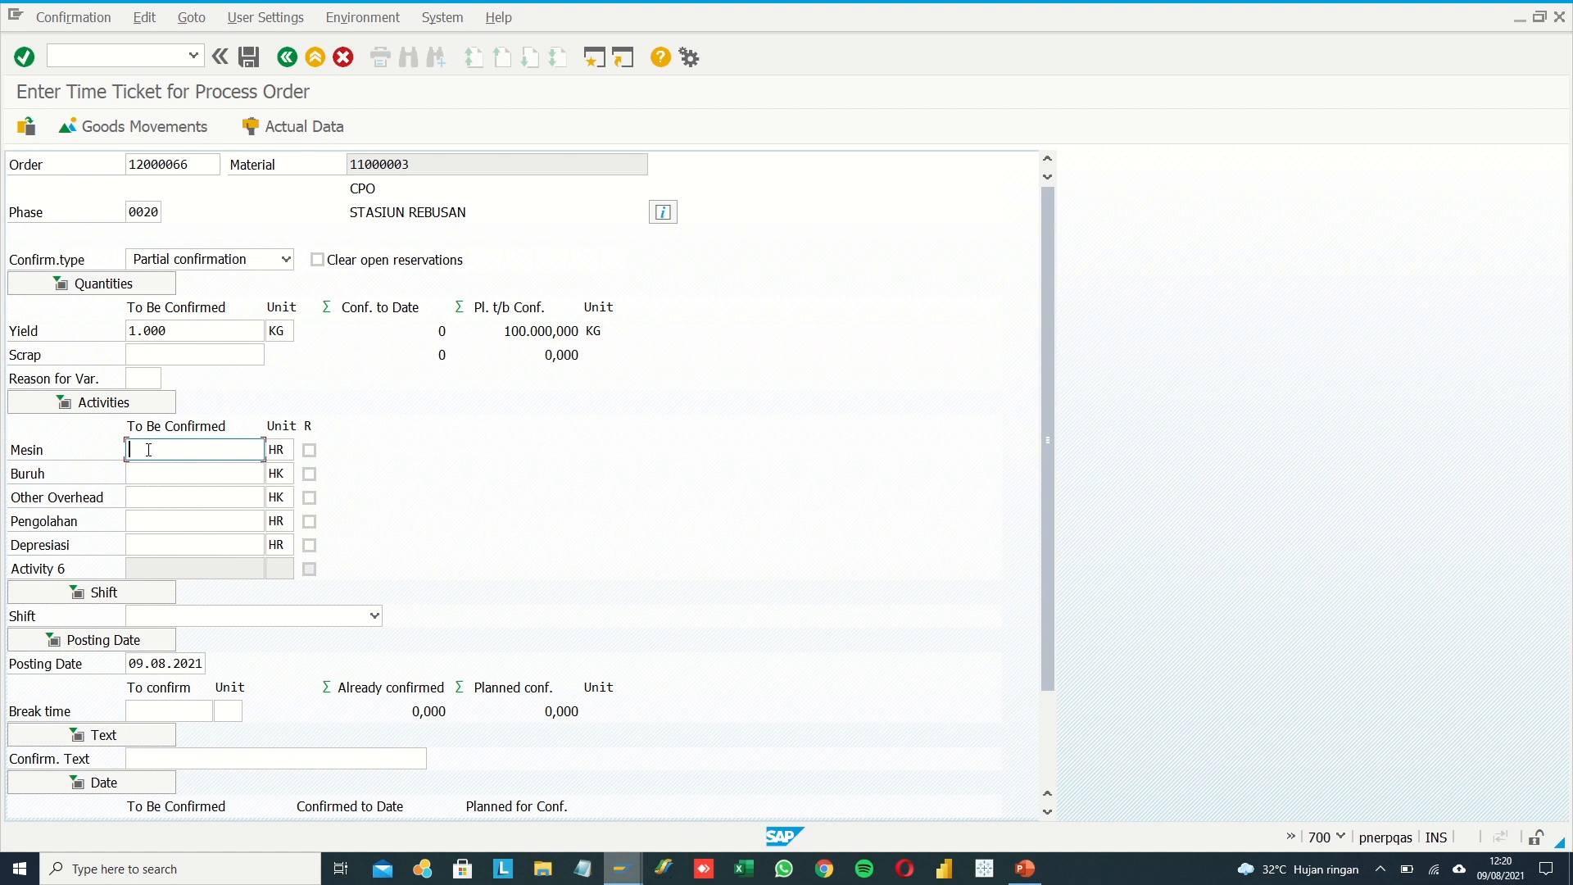
text(22)
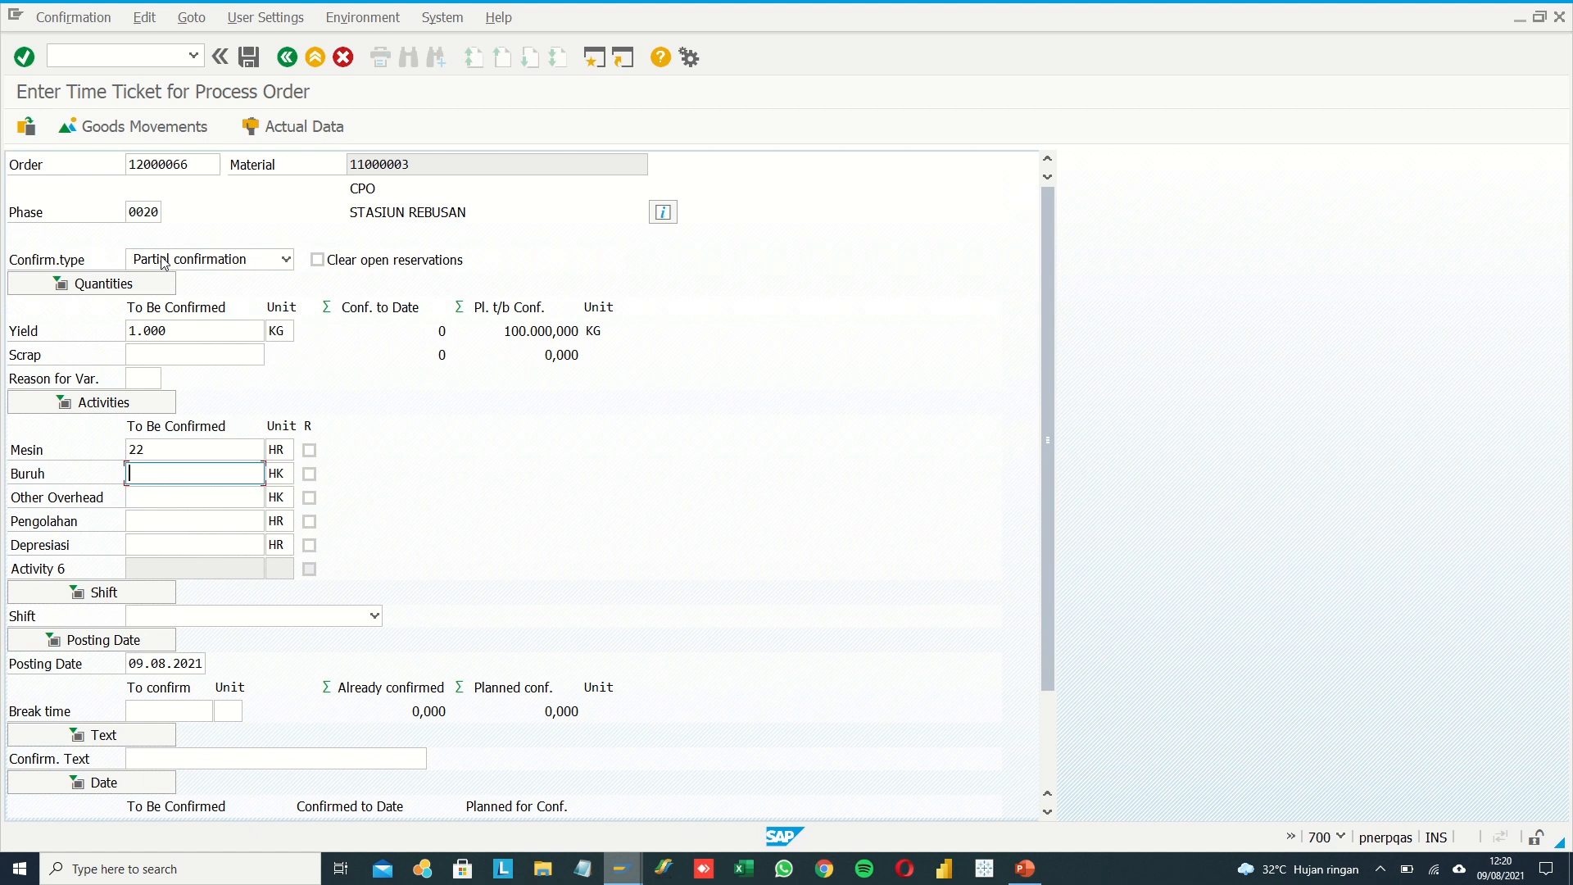
double_click(375, 211)
drag(439, 208, 459, 211)
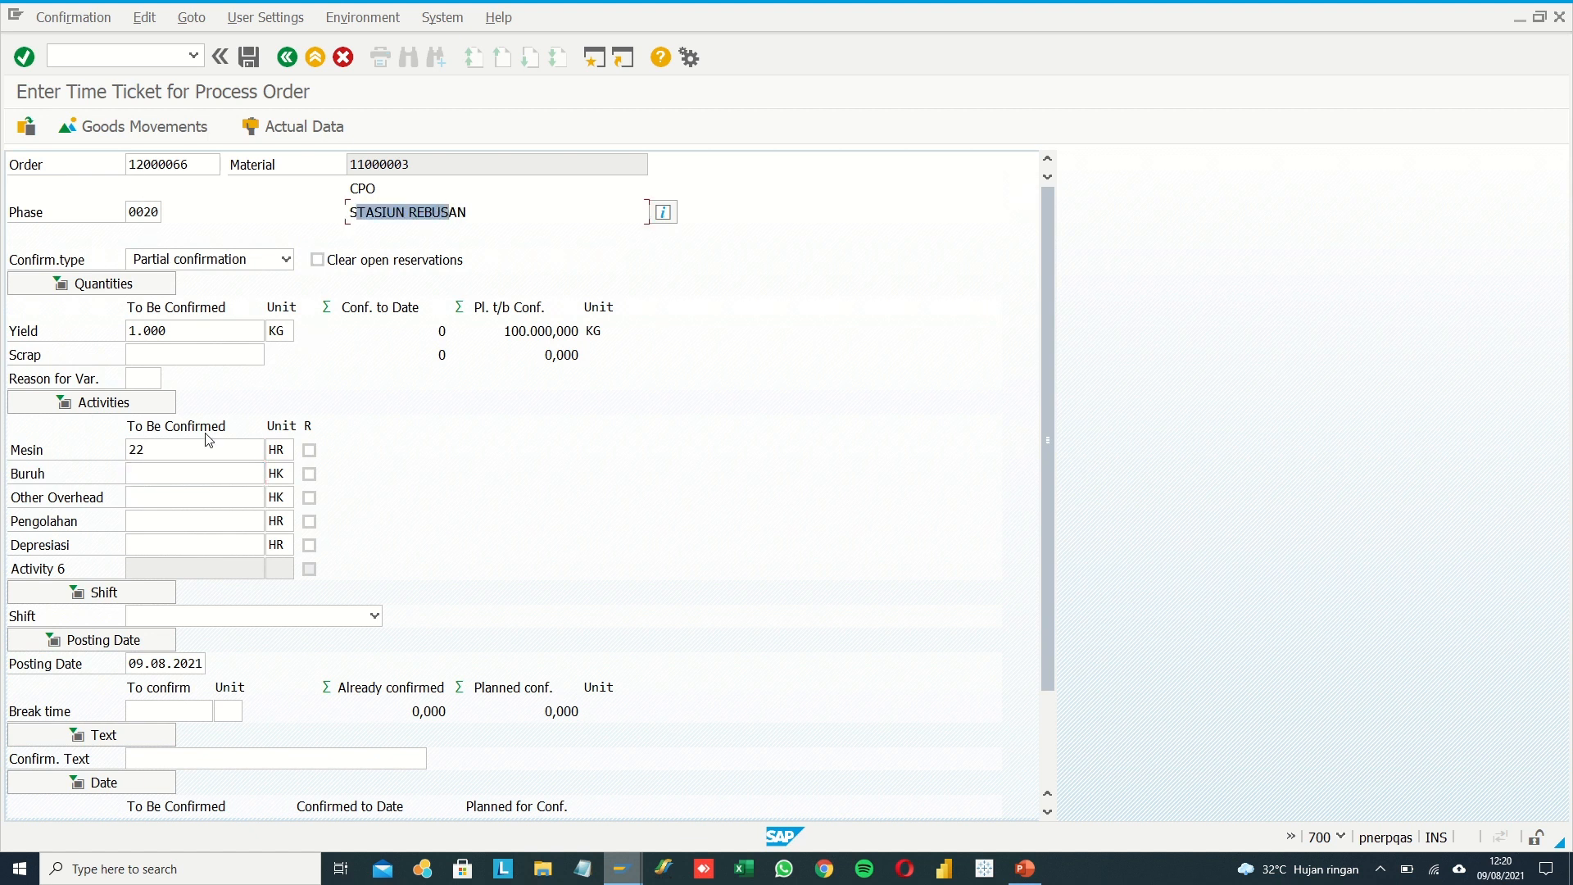
click(168, 471)
text(10)
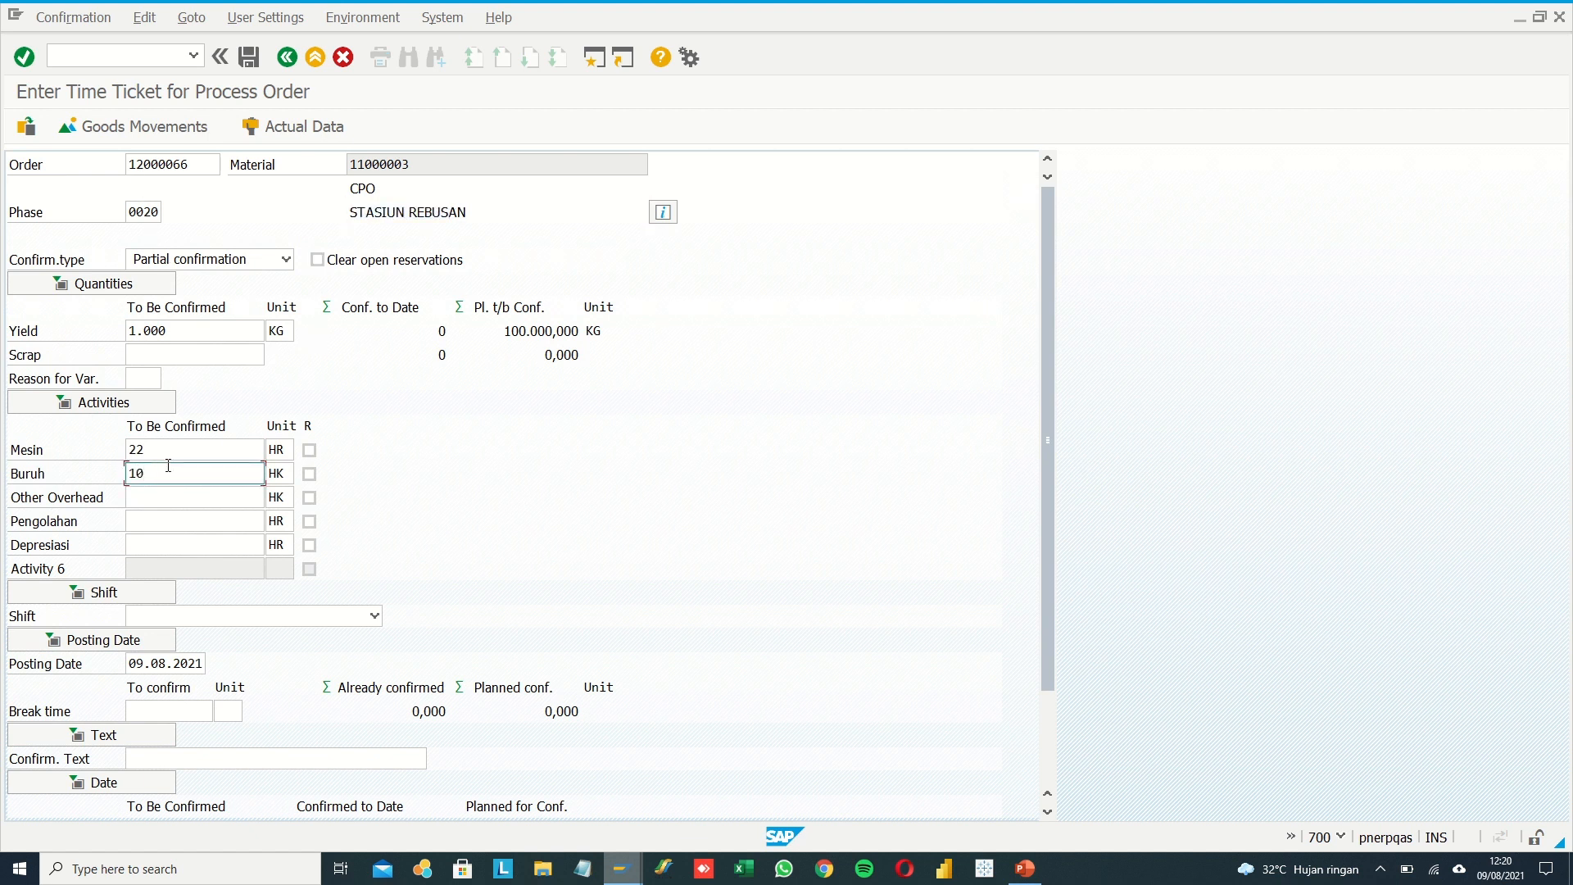
click(170, 495)
text(10)
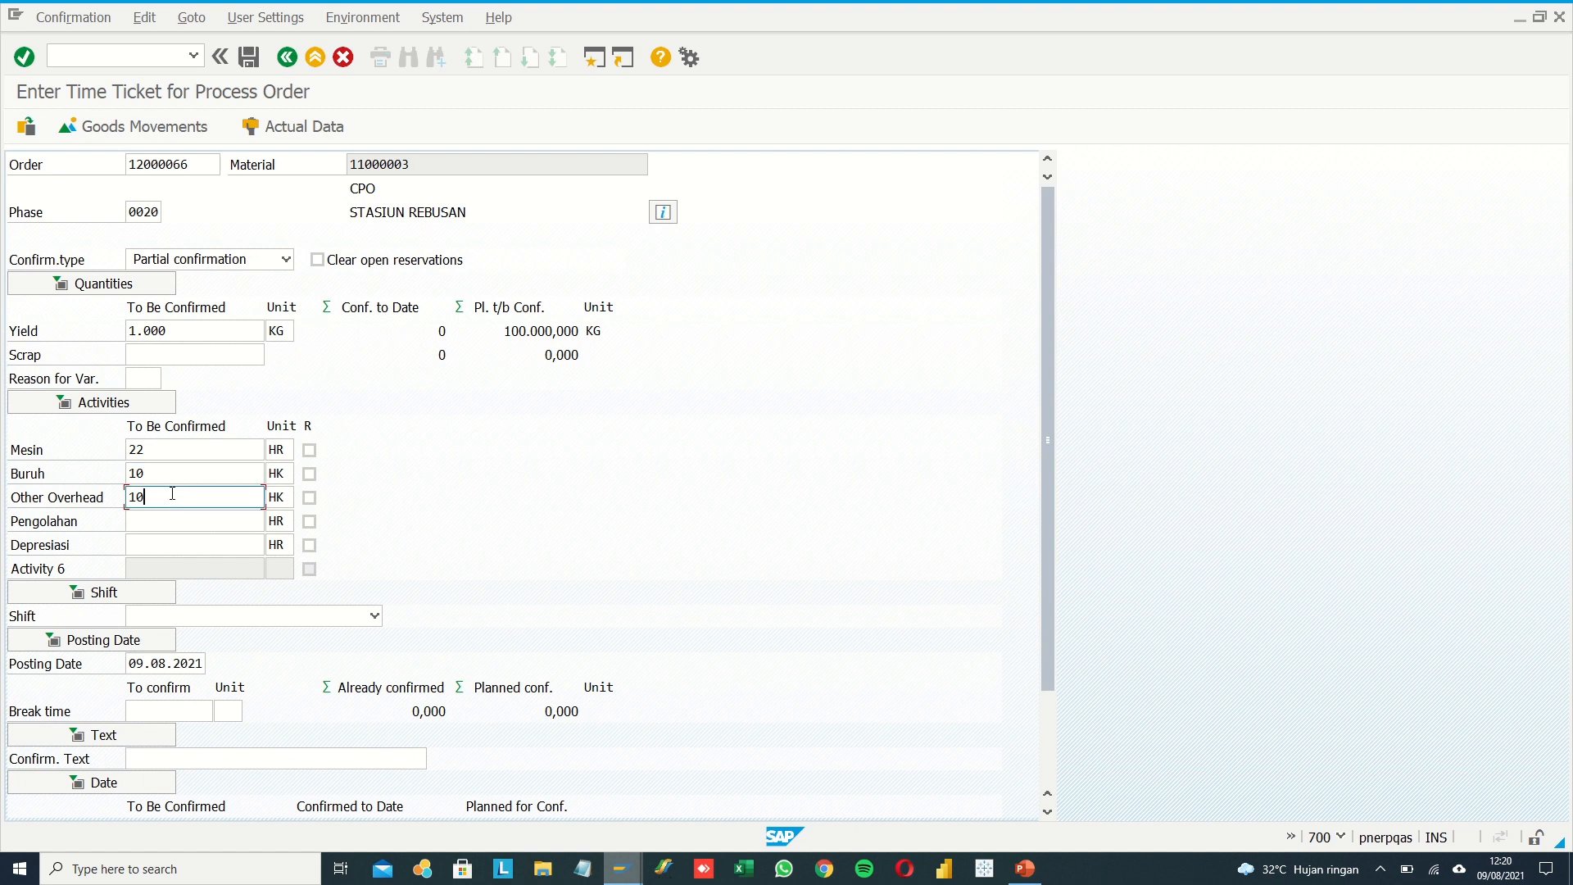
click(170, 520)
text(22)
click(160, 537)
text(22)
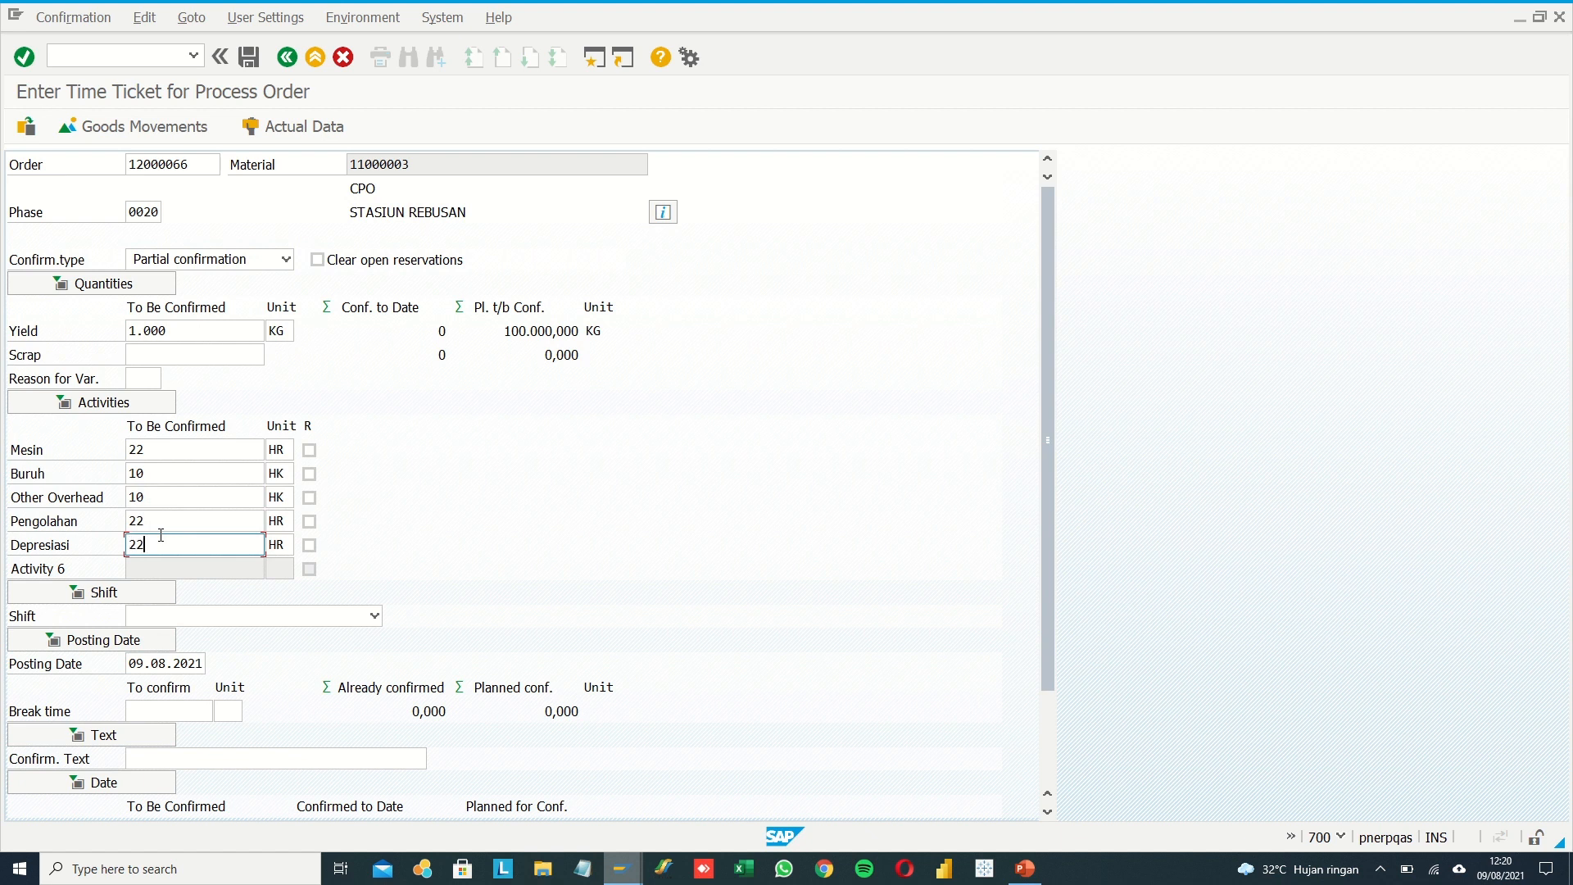
- Assign the confirmation to Shift 1
click(295, 625)
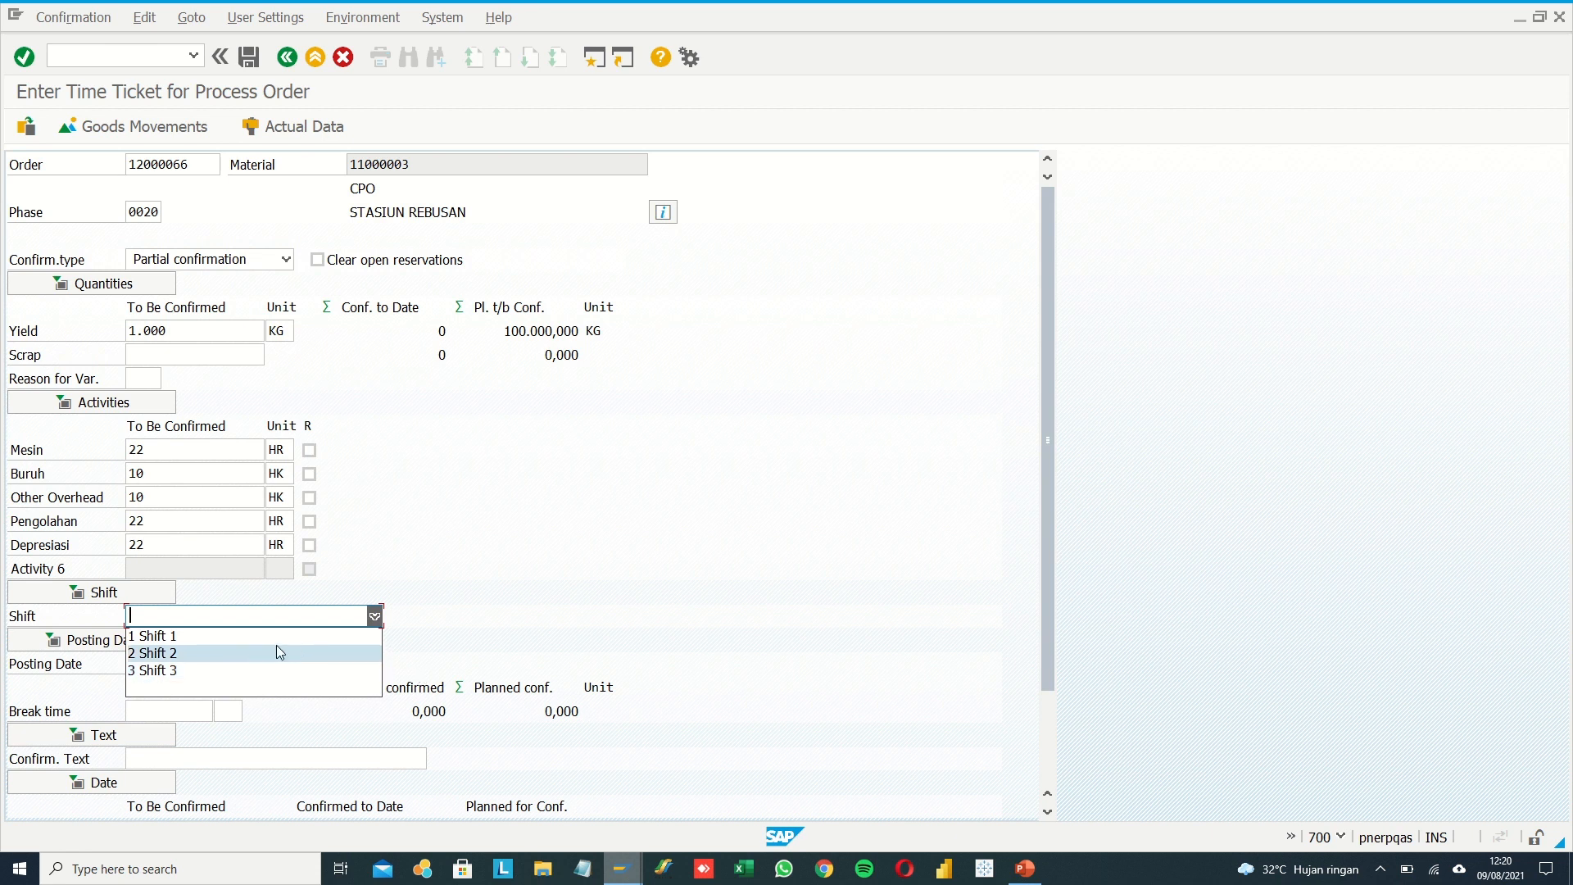
key(Up)
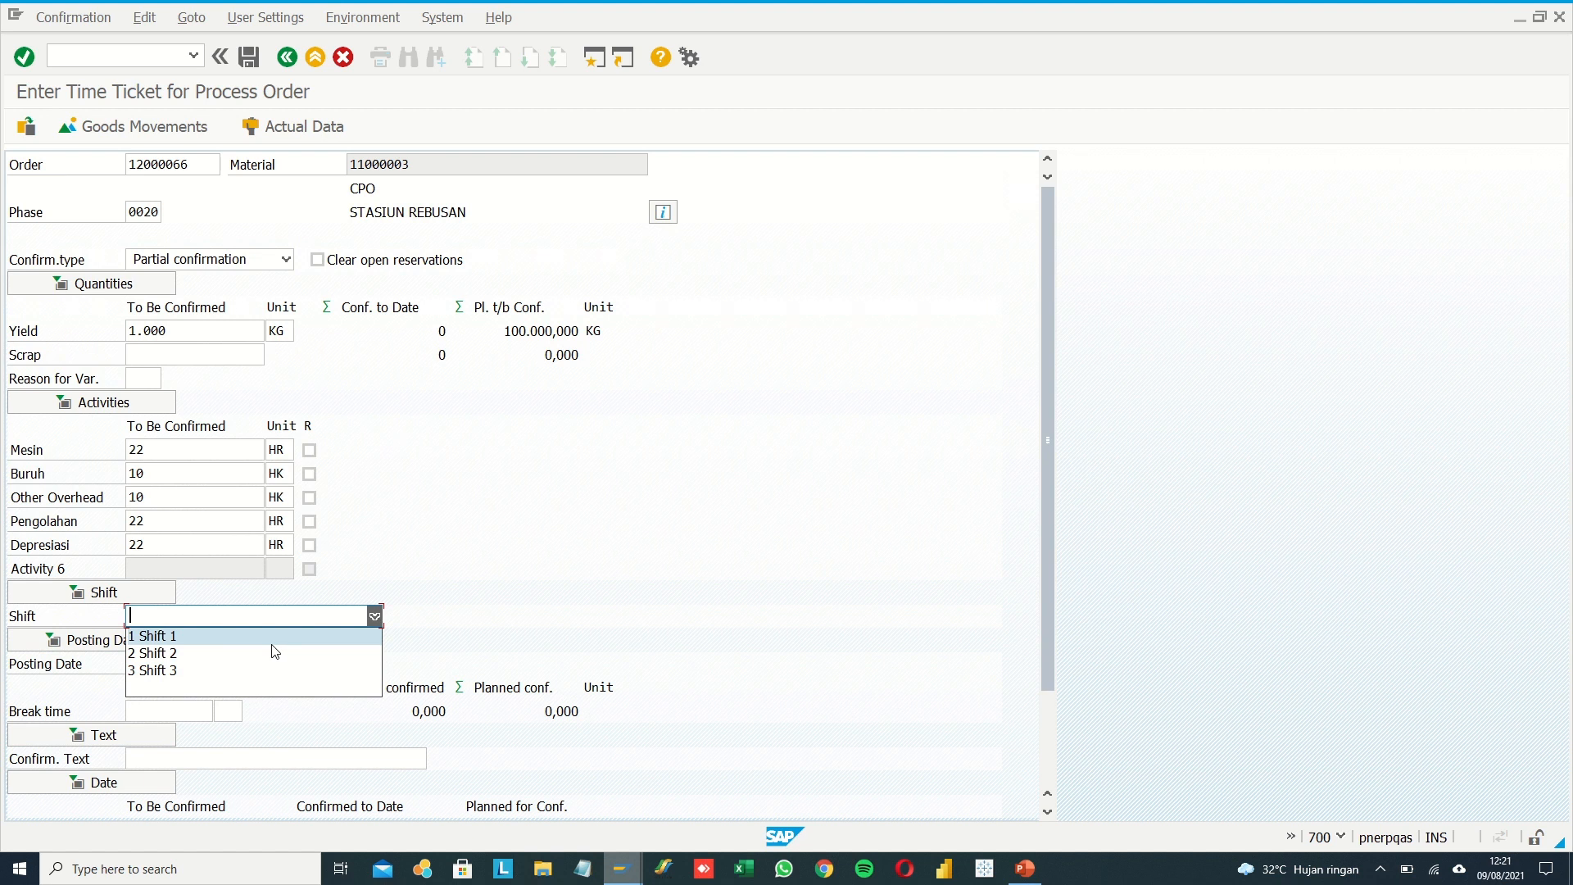
click(189, 635)
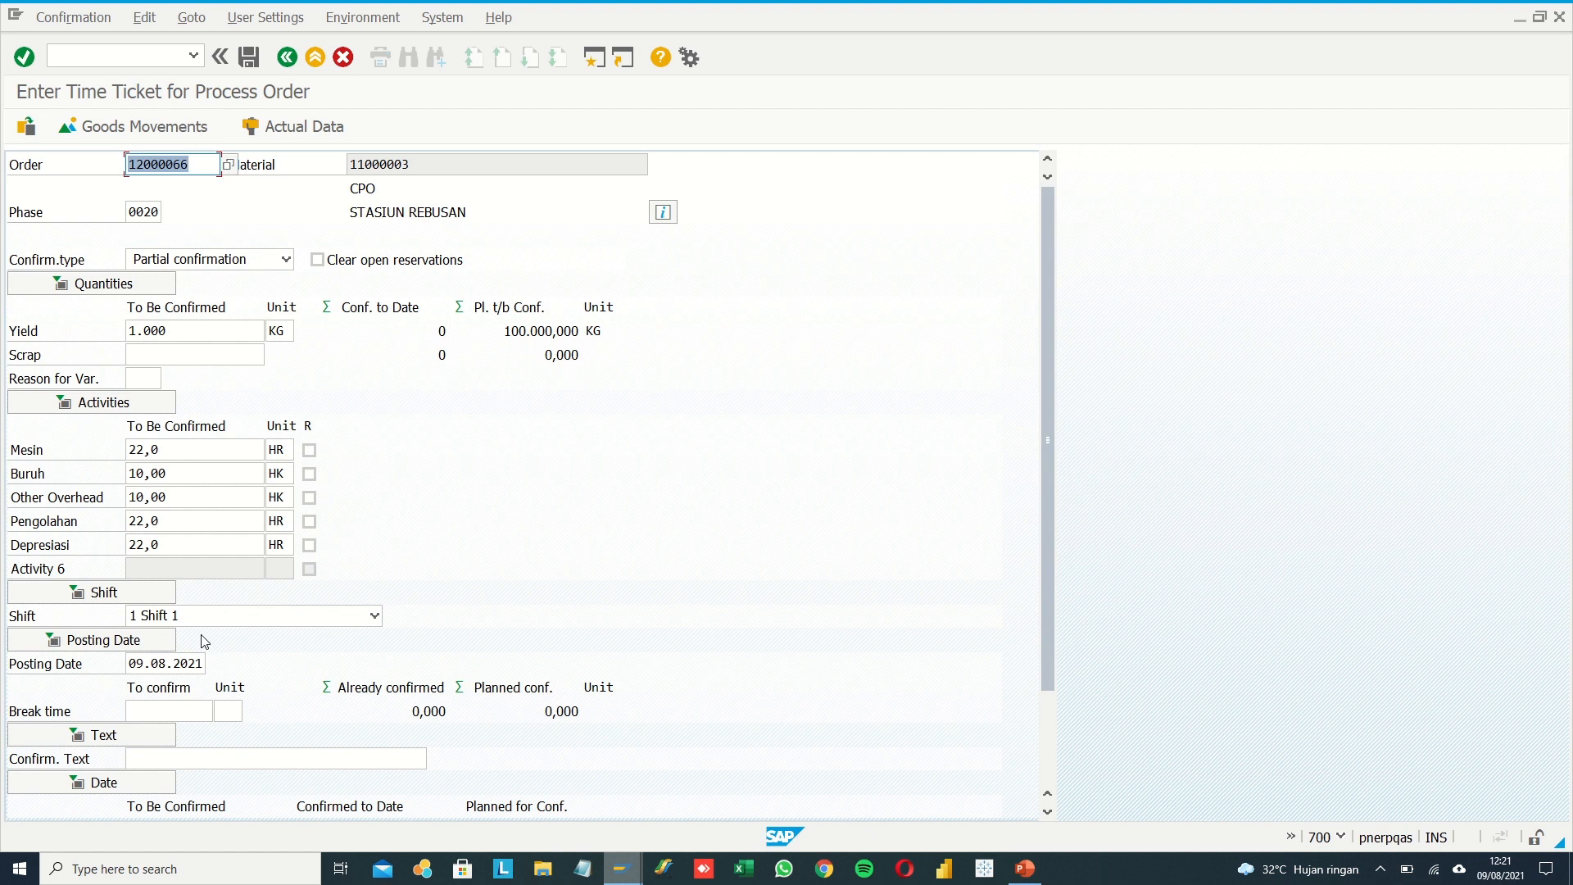
- Set the posting date of the confirmation to 29.07.2021
click(195, 164)
double_click(151, 212)
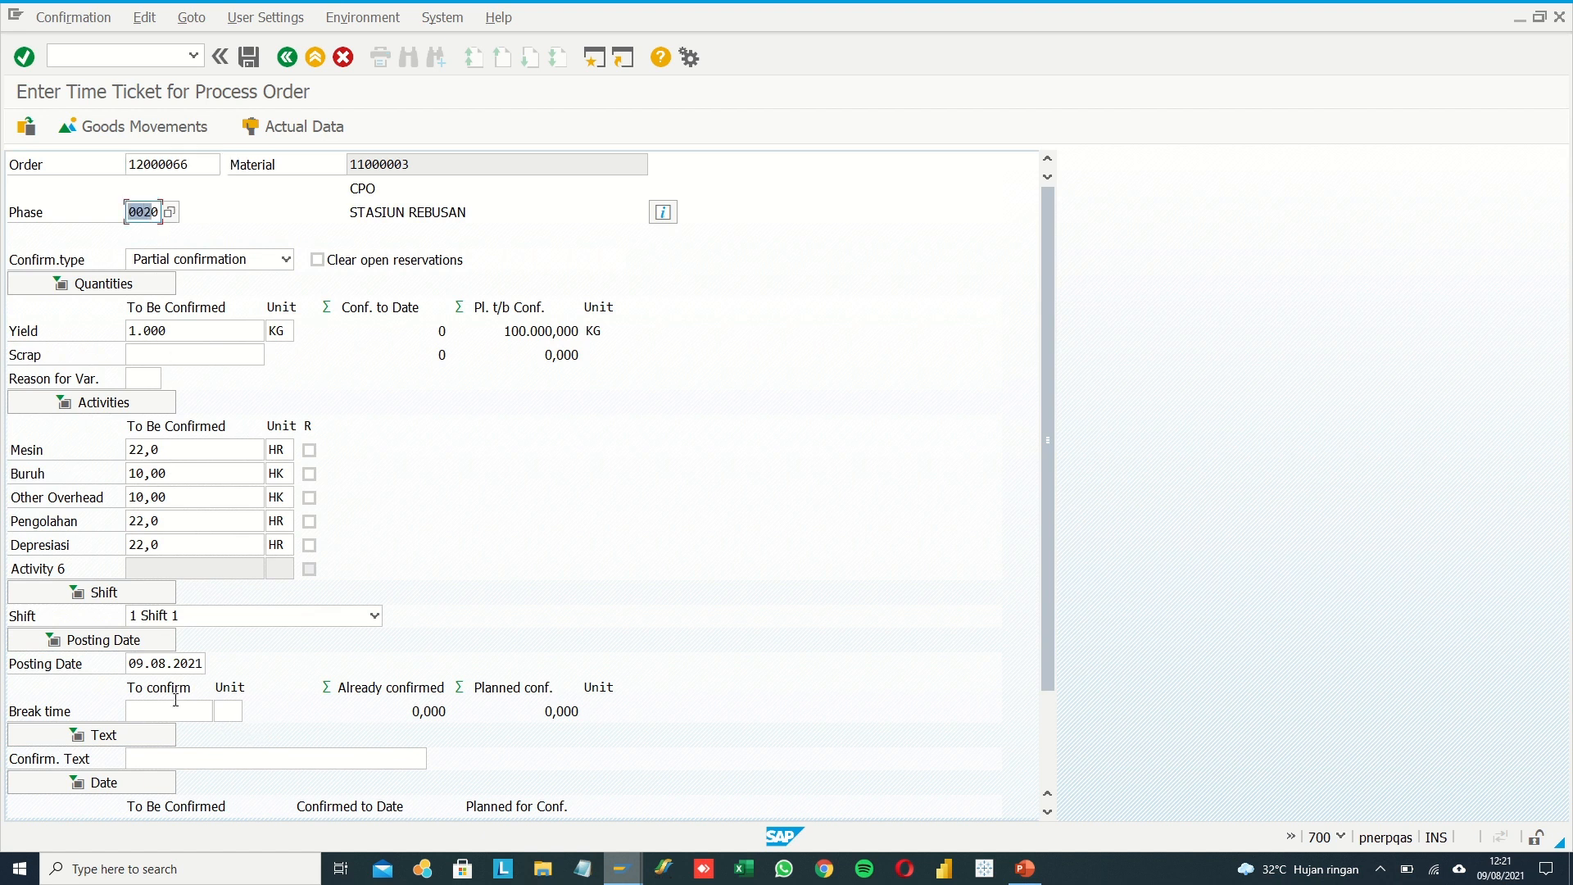
double_click(145, 667)
text(31.08.2021)
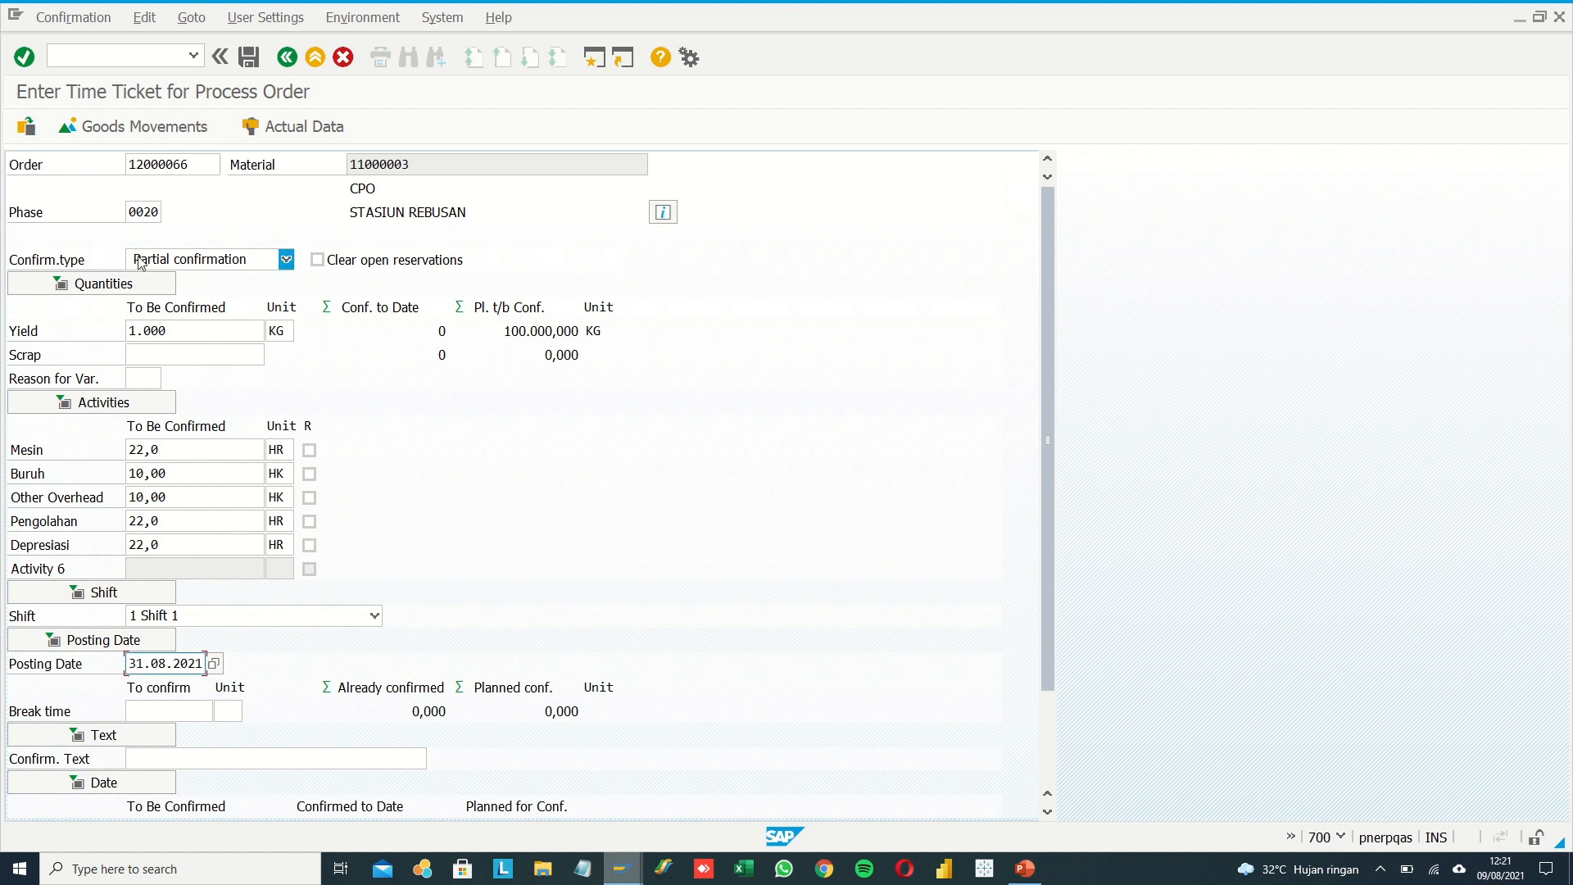
key(BackSpace)
key(BackSpace)
text(29)
key(BackSpace)
text(7)
click(354, 213)
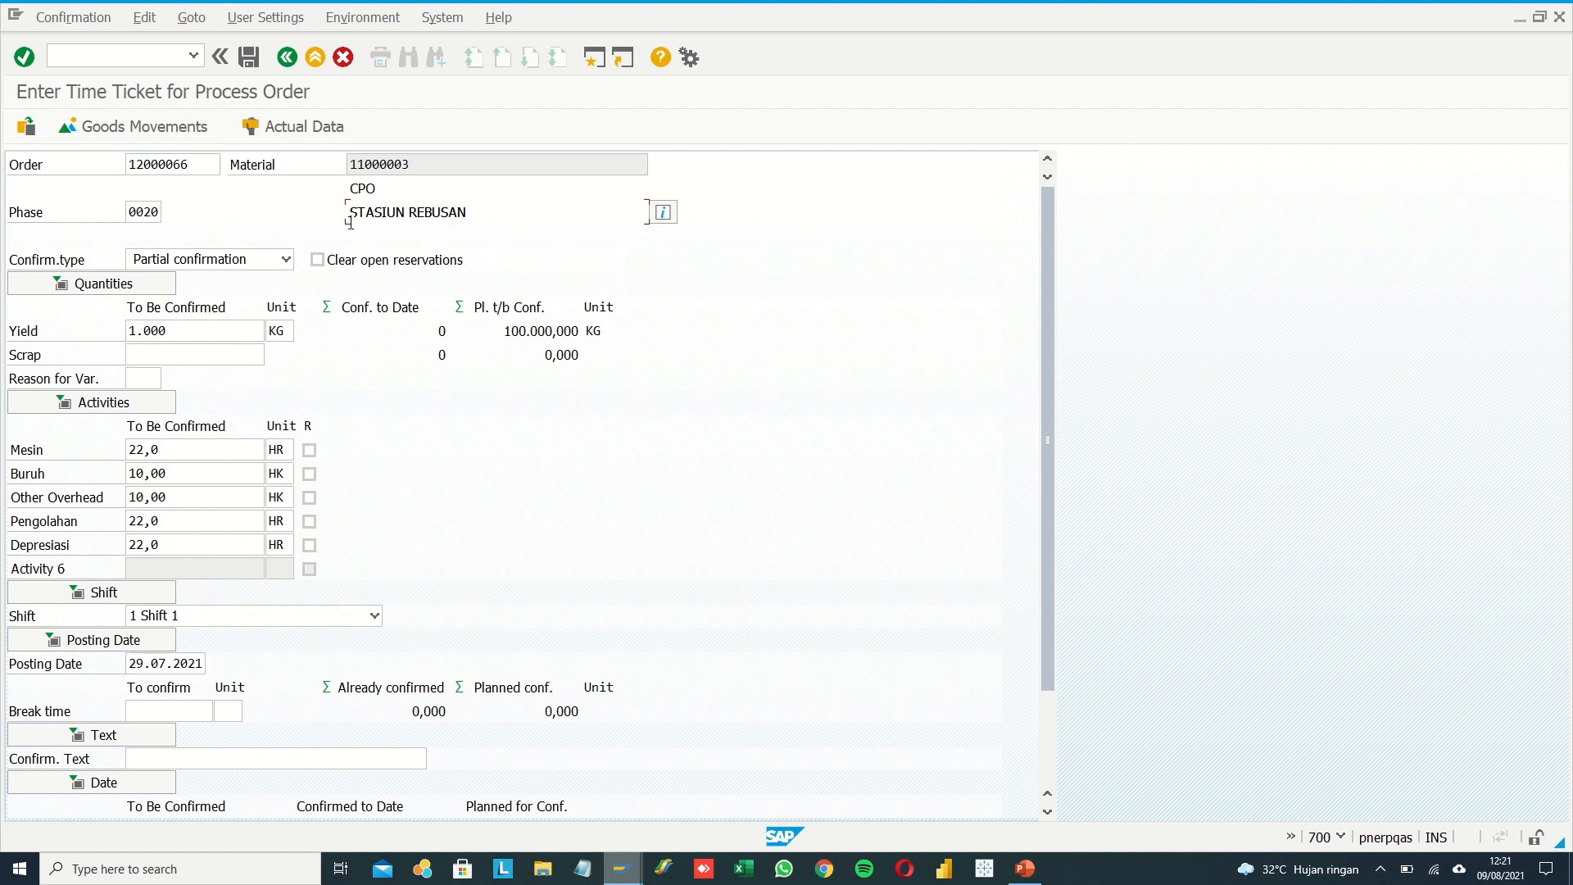
click(182, 711)
text(1)
click(230, 712)
text(hr)
key(BackSpace)
key(BackSpace)
click(163, 705)
key(BackSpace)
click(349, 244)
- Validate the entries and save the confirmation of phase 0020
key(Return)
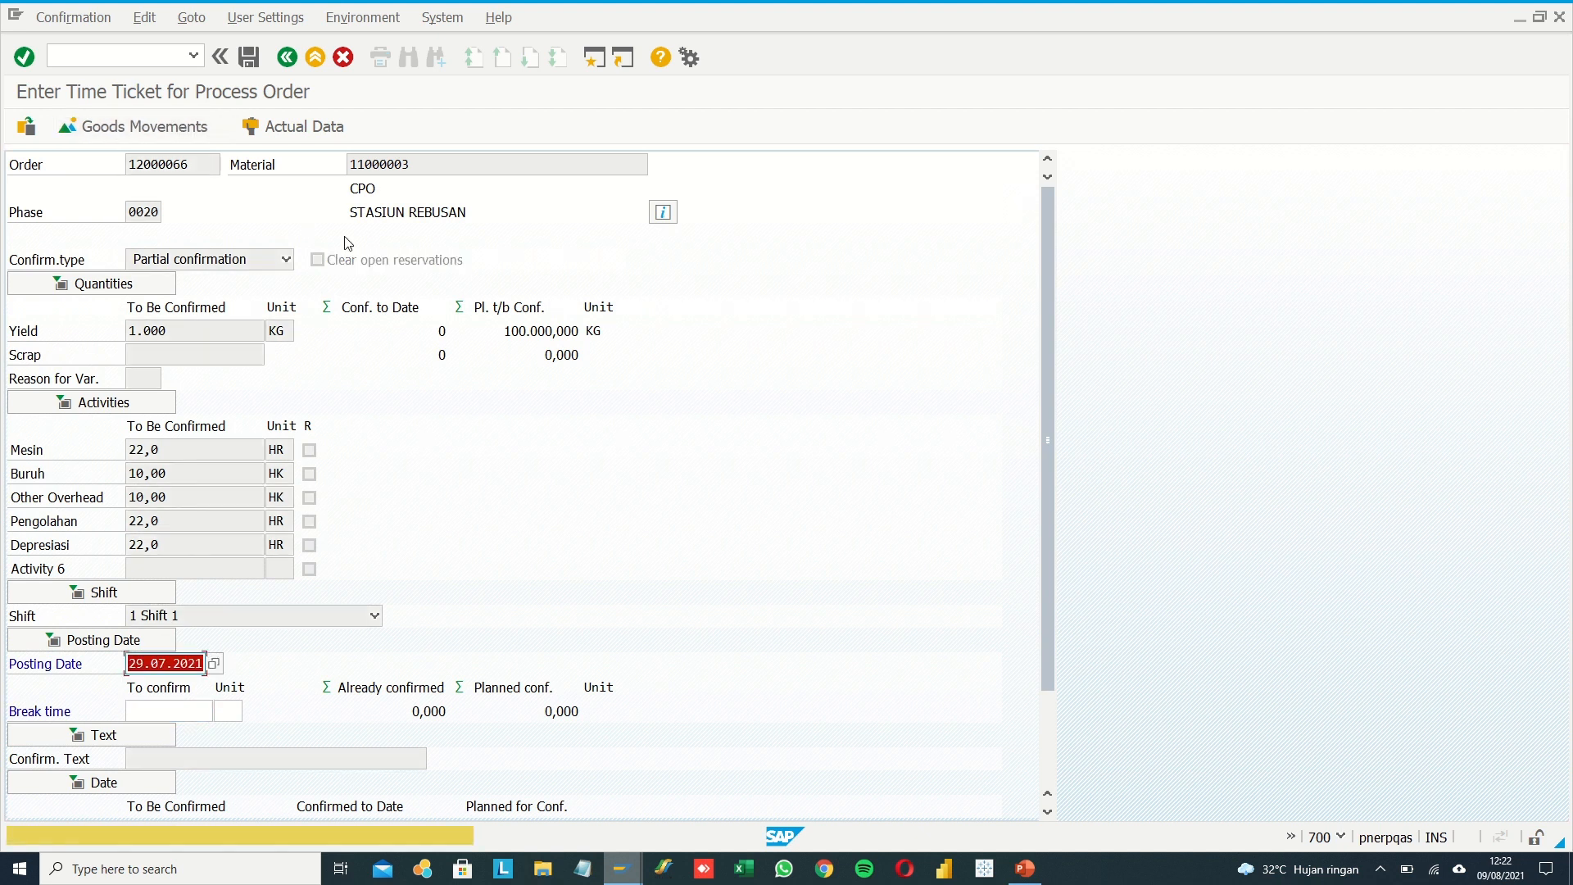
key(Return)
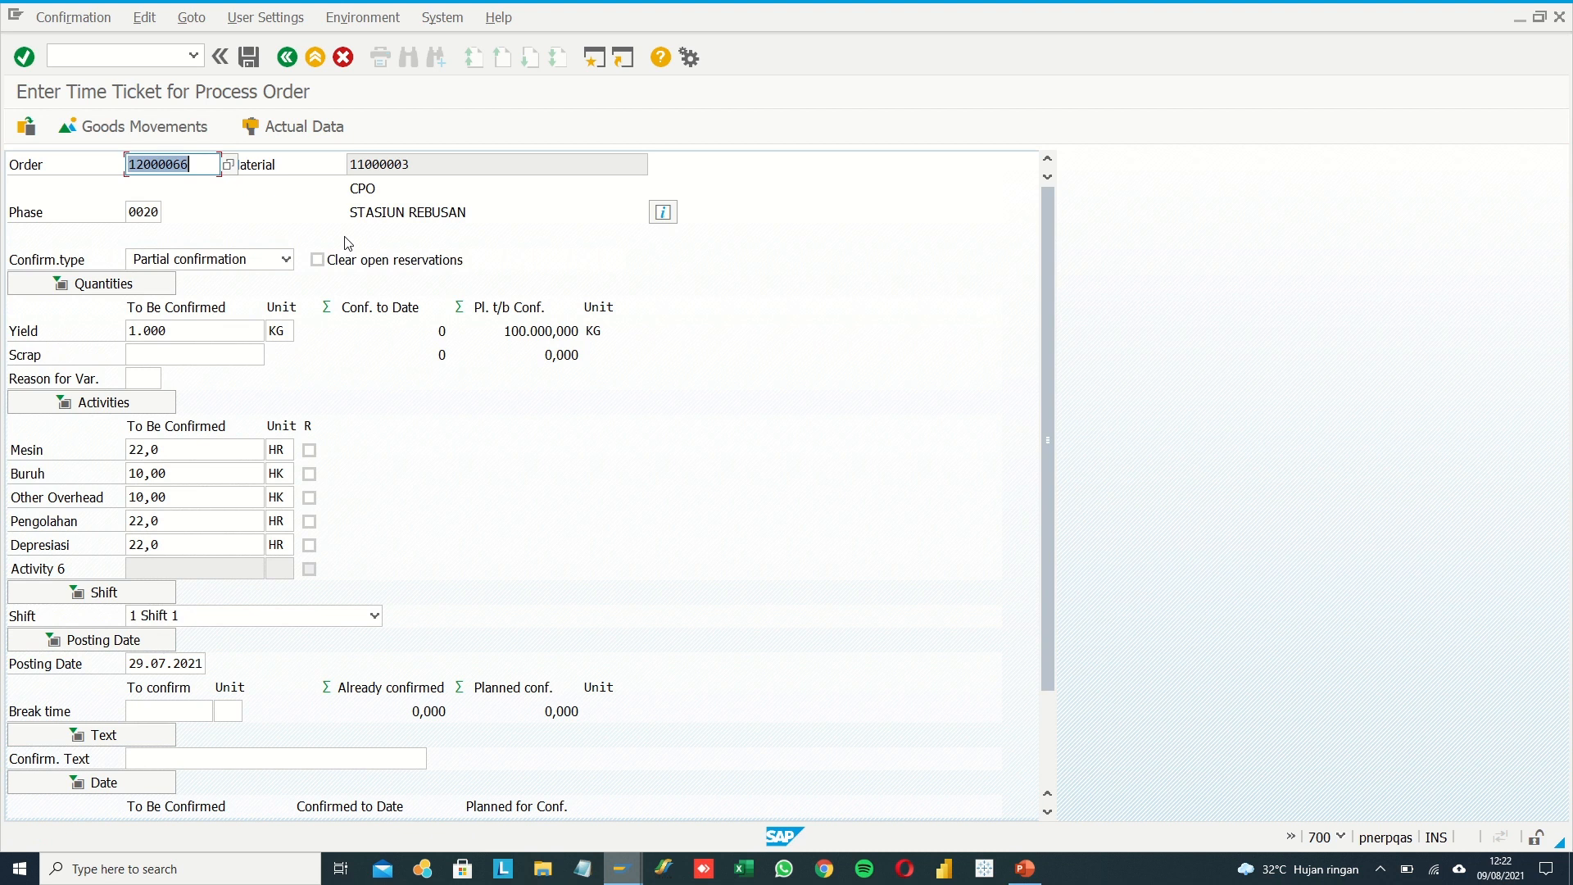
click(250, 59)
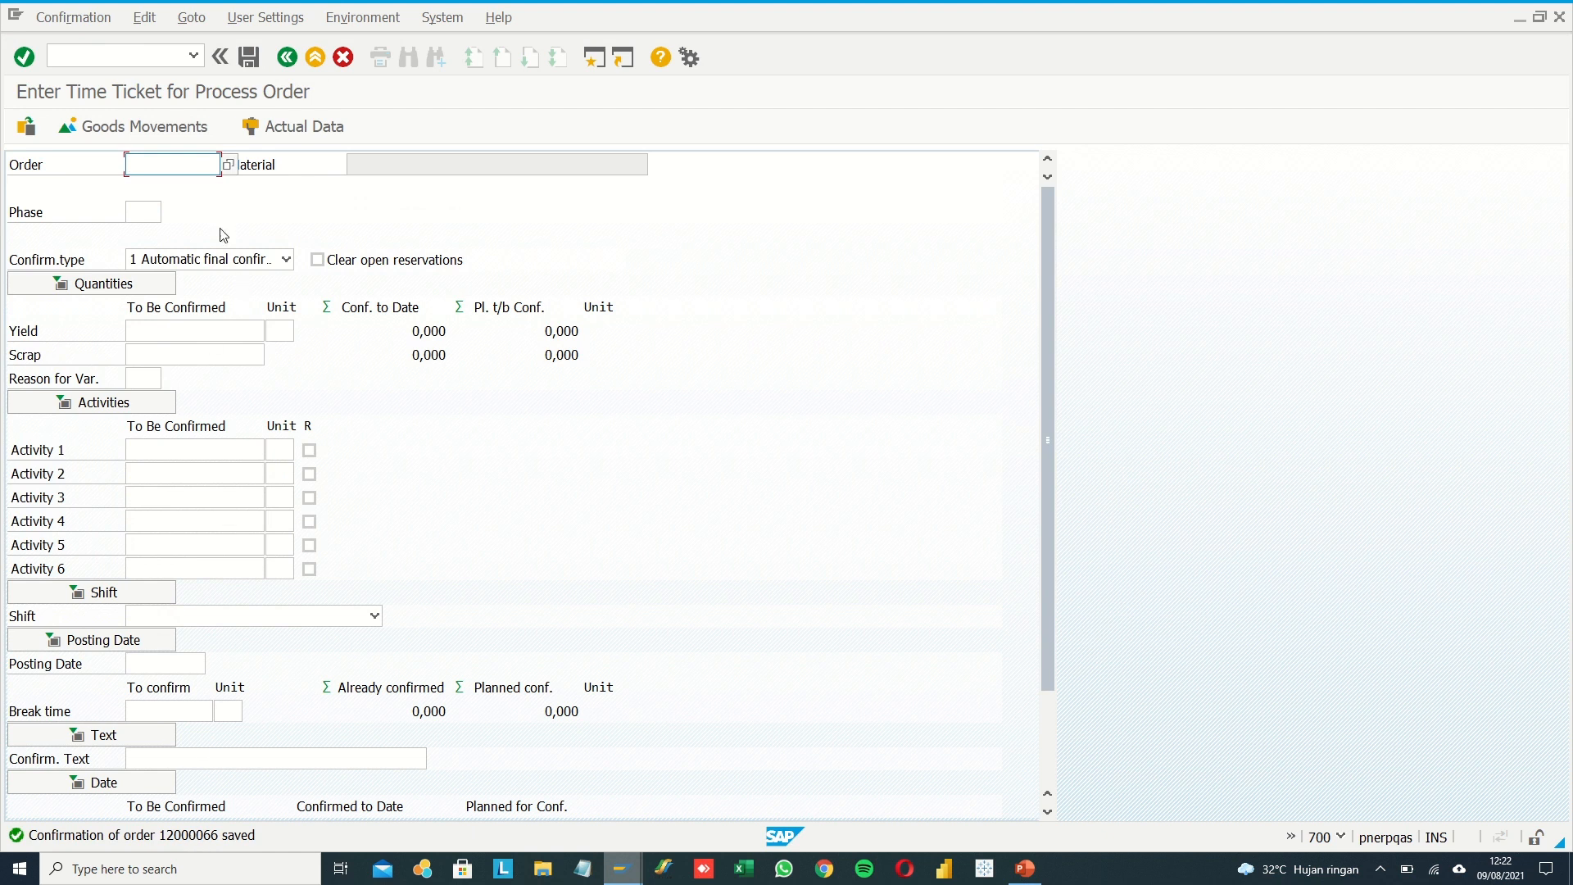
- Start another time ticket for the same process order and choose phase 0040, STASIUN THRESSER
click(181, 170)
click(178, 185)
click(148, 215)
click(156, 212)
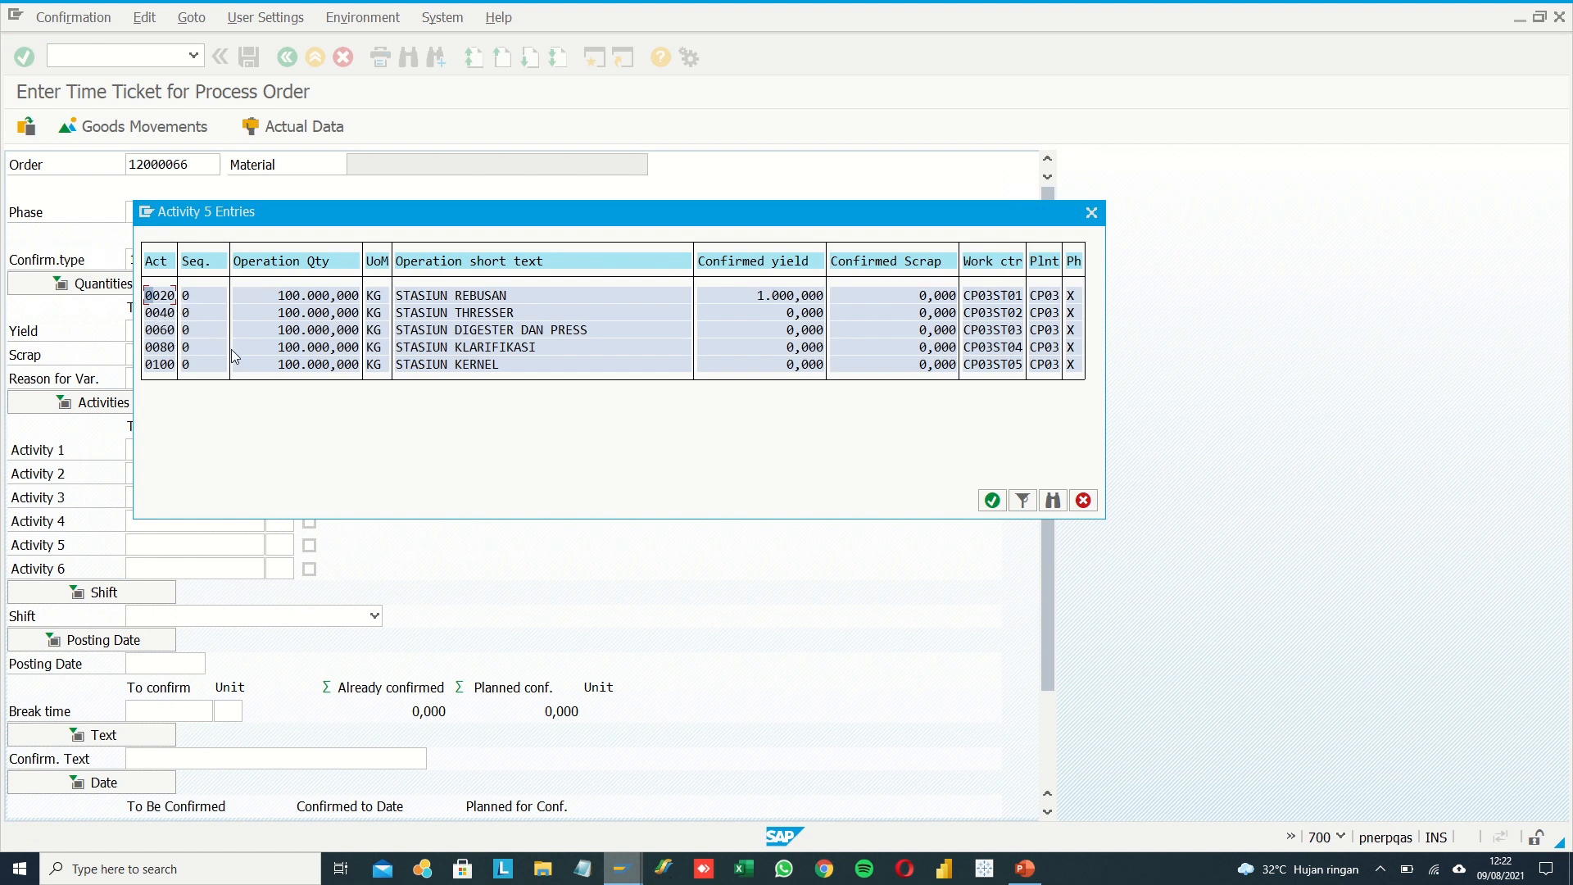
double_click(414, 319)
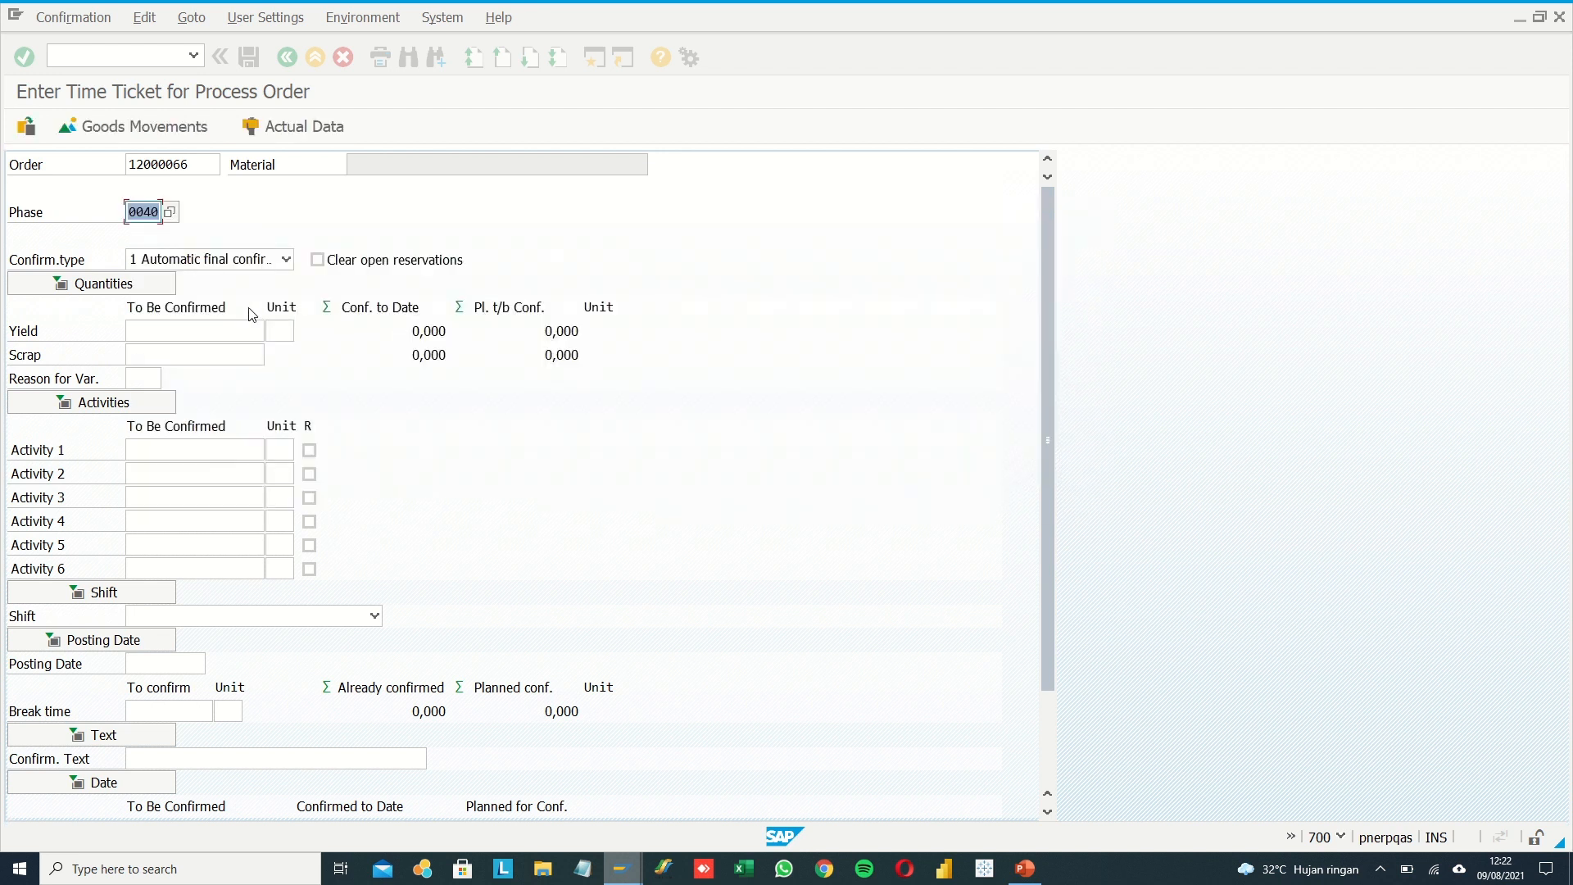
- Make phase 0040 a Partial confirmation with a yield of 1000 and load its data
click(230, 271)
click(211, 283)
click(211, 330)
text(1)
click(193, 351)
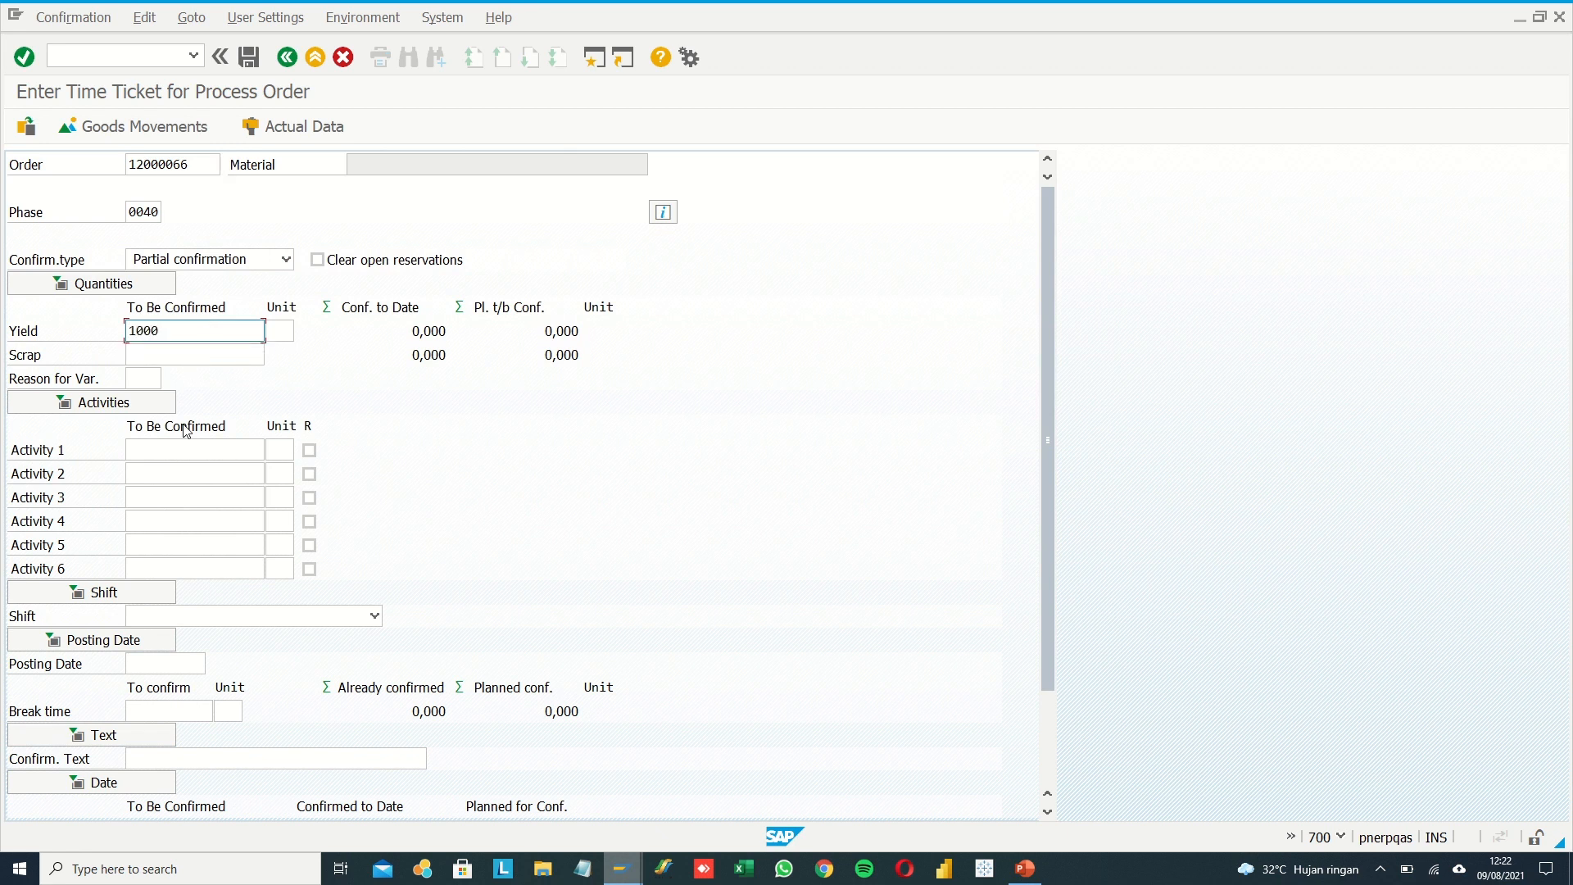
key(Return)
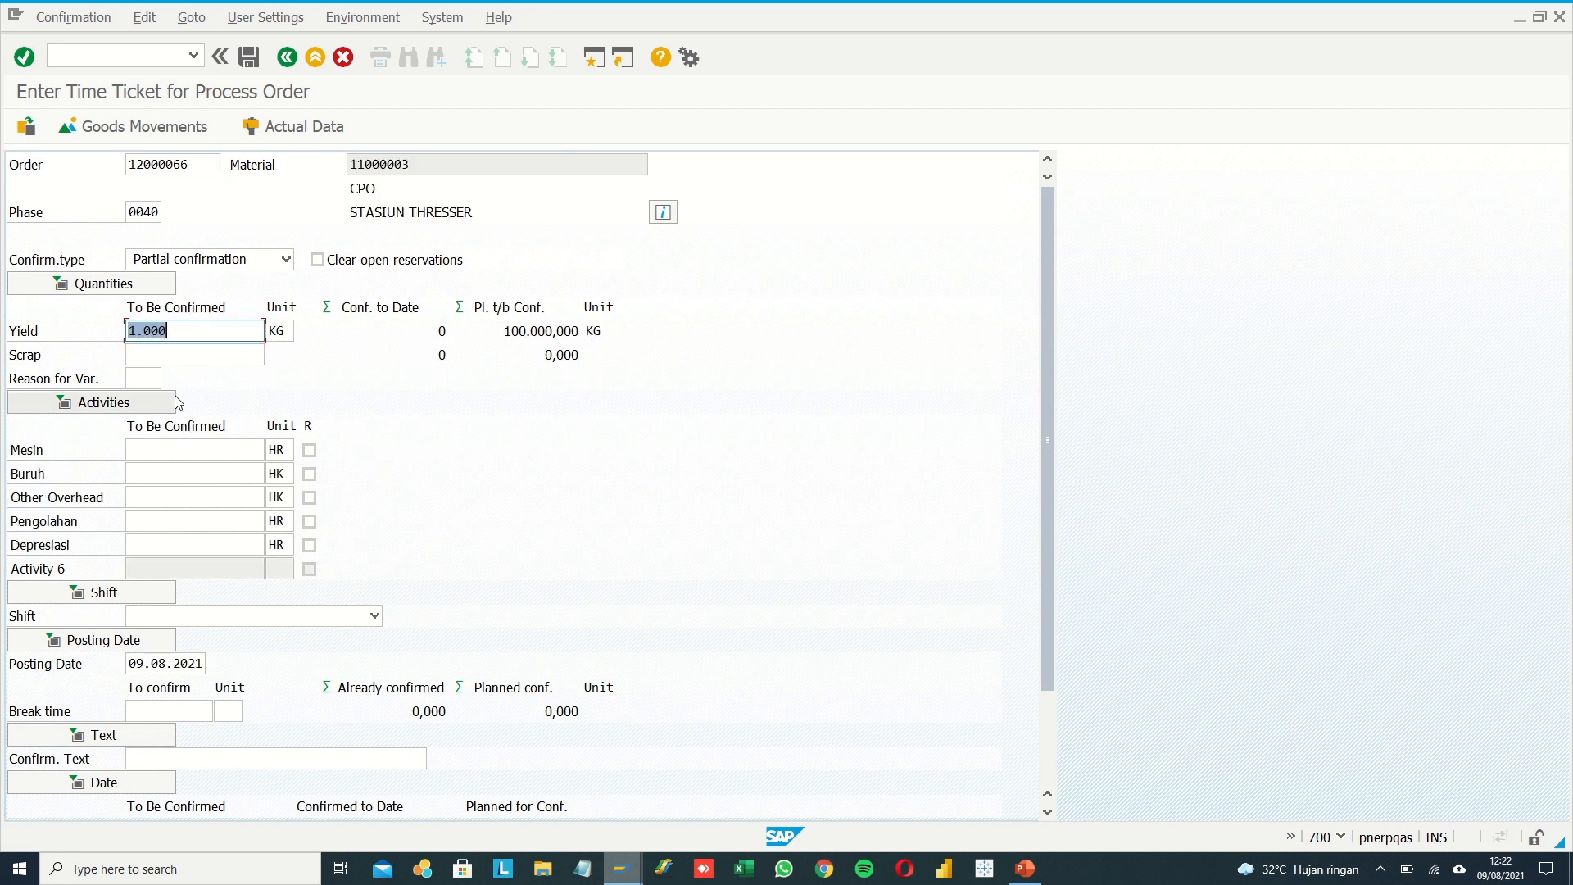
- Enter activity quantities of 22 HR for Mesin and 10 HK for Buruh in phase 0040
click(207, 448)
text(2)
click(180, 467)
drag(144, 452, 120, 449)
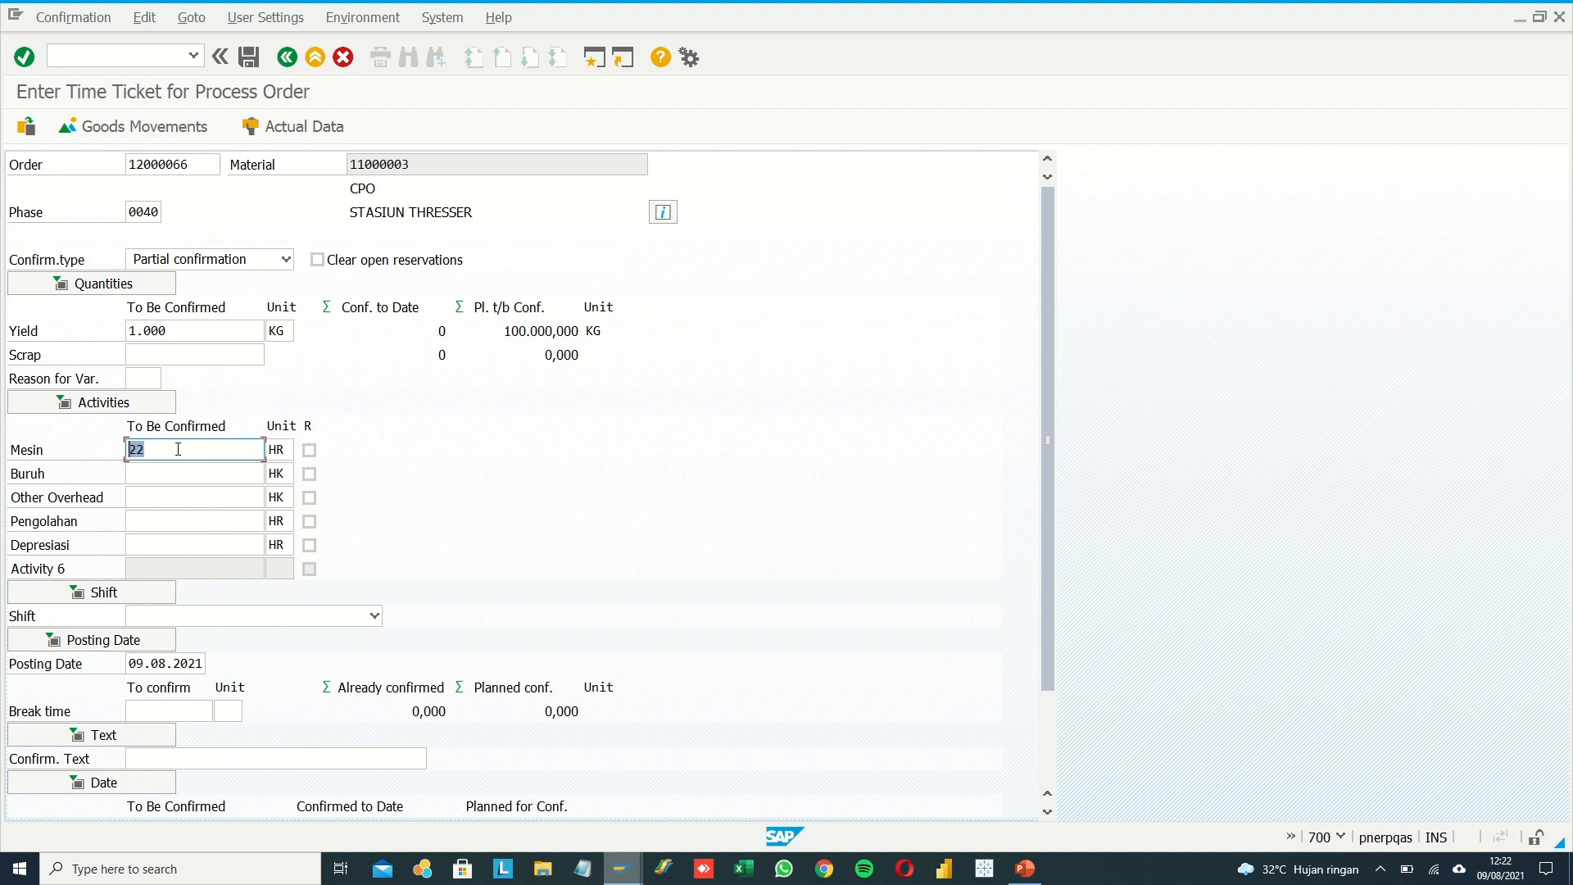
drag(148, 449, 116, 450)
click(162, 472)
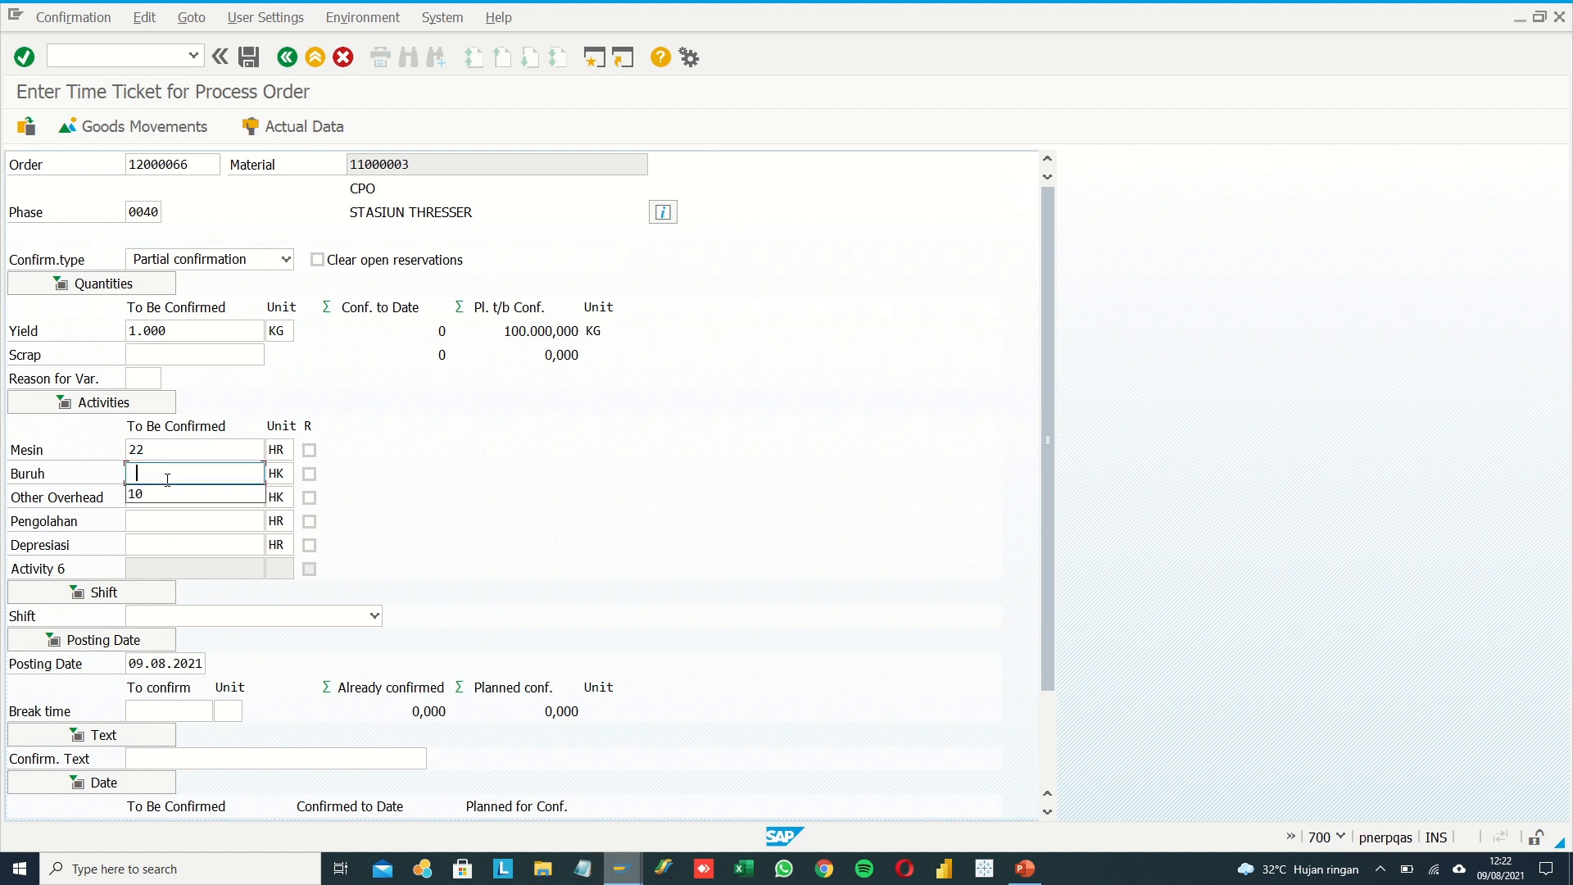
click(169, 492)
- Enter 10 HK for Other Overhead, 22 HR for Pengolahan and 22 HR for Depresiasi in phase 0040
click(157, 498)
click(151, 519)
click(151, 520)
click(148, 537)
click(148, 538)
click(148, 566)
- Assign Shift 1 to the phase 0040 confirmation and set its posting date to 29.07.2021
click(151, 616)
click(152, 639)
drag(129, 664, 197, 668)
key(BackSpace)
click(182, 684)
- Validate the entries and save the confirmation of phase 0040
key(Return)
key(Return)
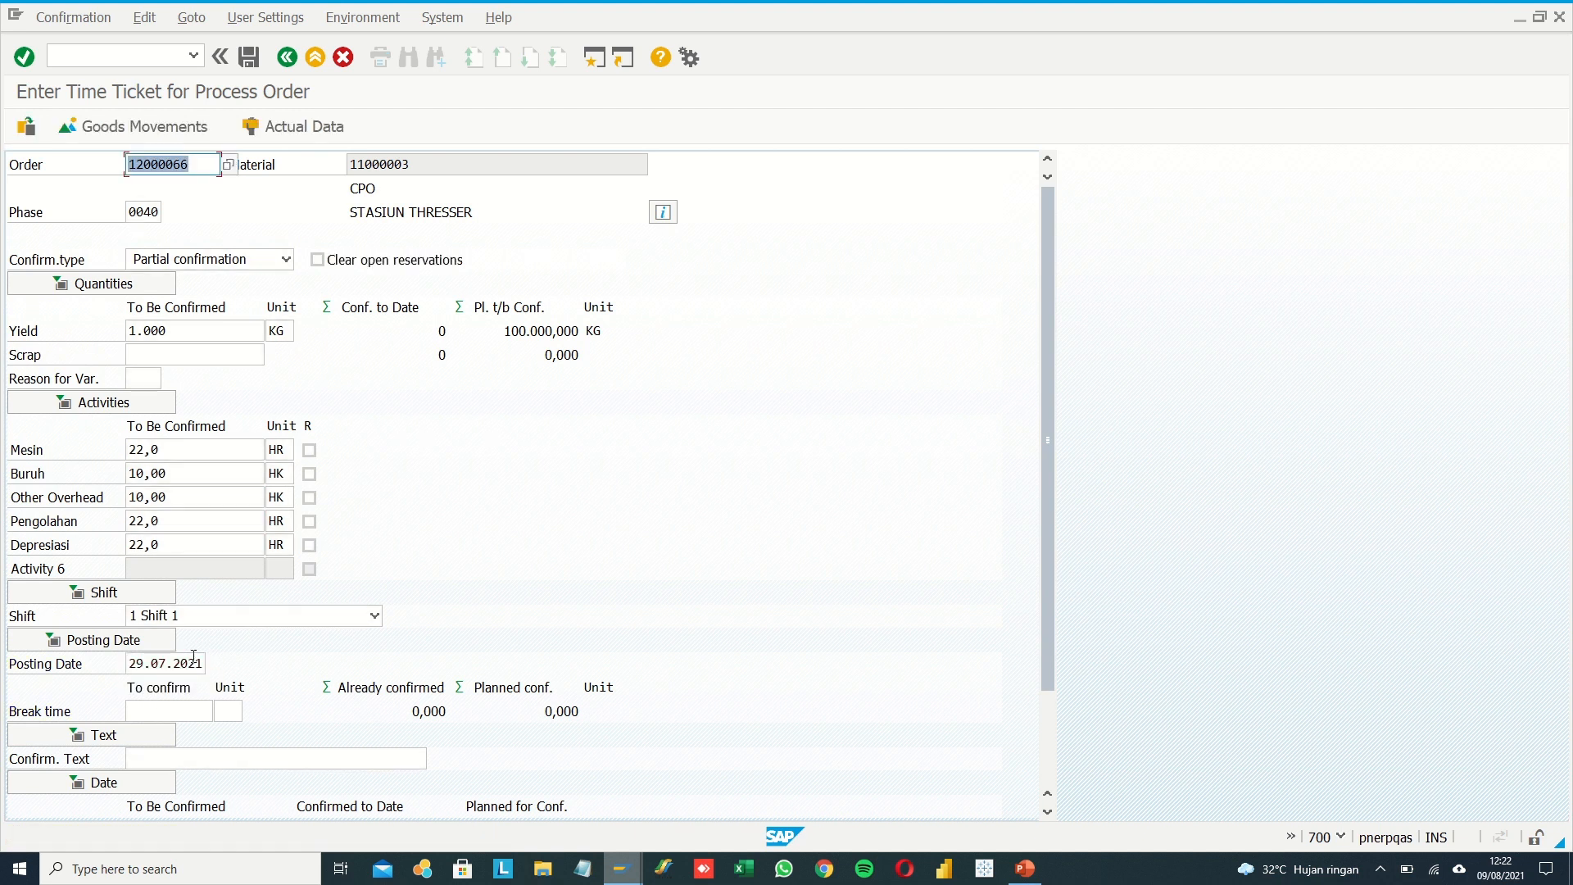
click(250, 59)
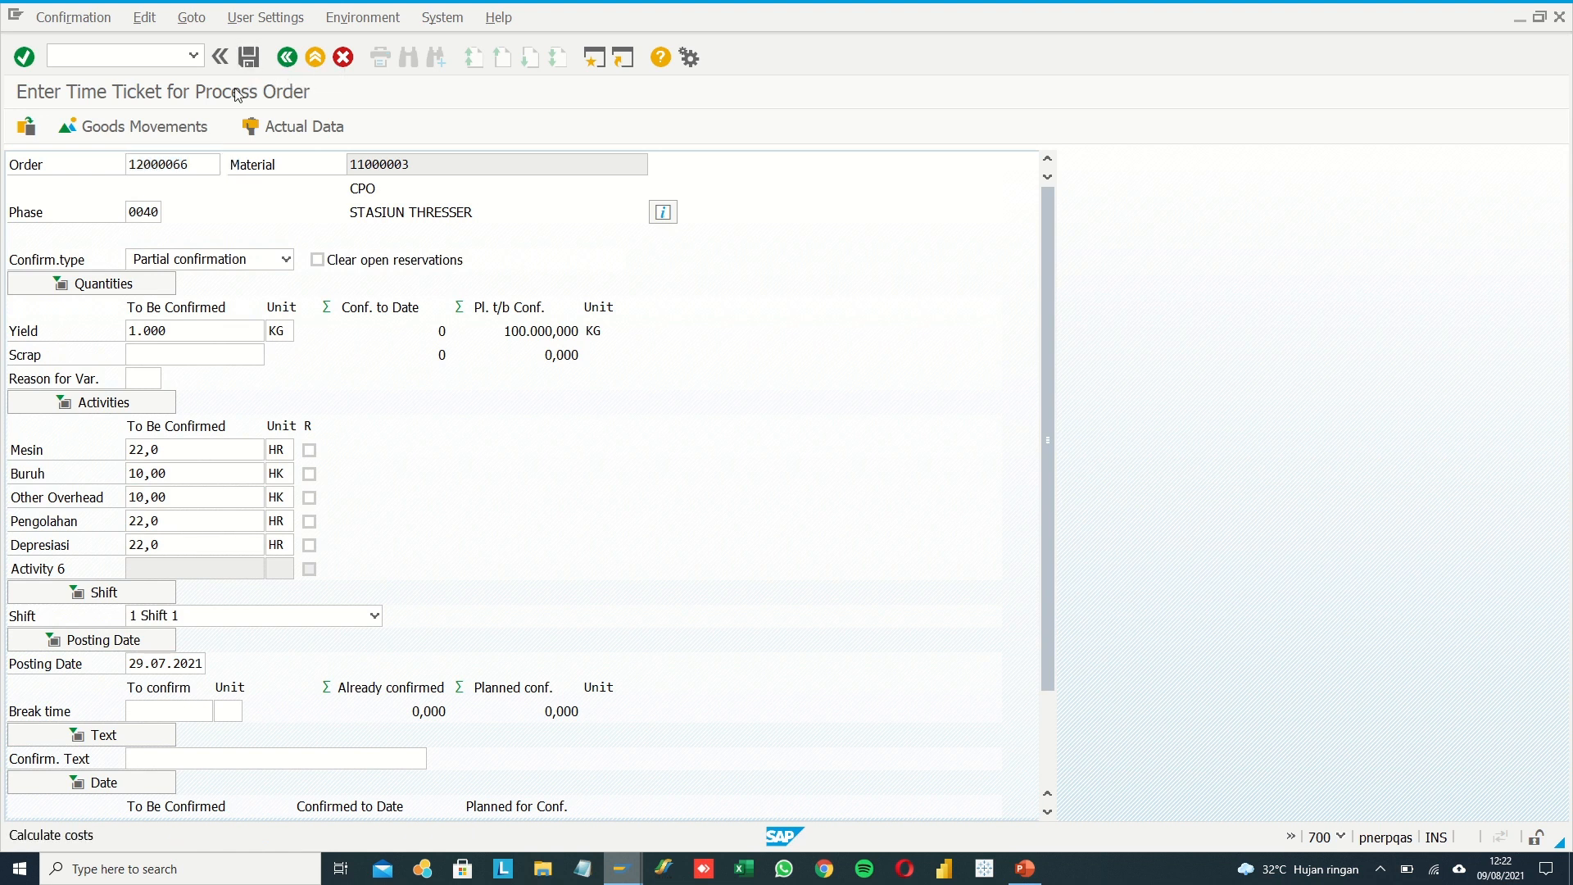
- Start another time ticket for the same process order and choose phase 0060, STASIUN DIGESTER DAN PRESS
click(164, 187)
click(159, 212)
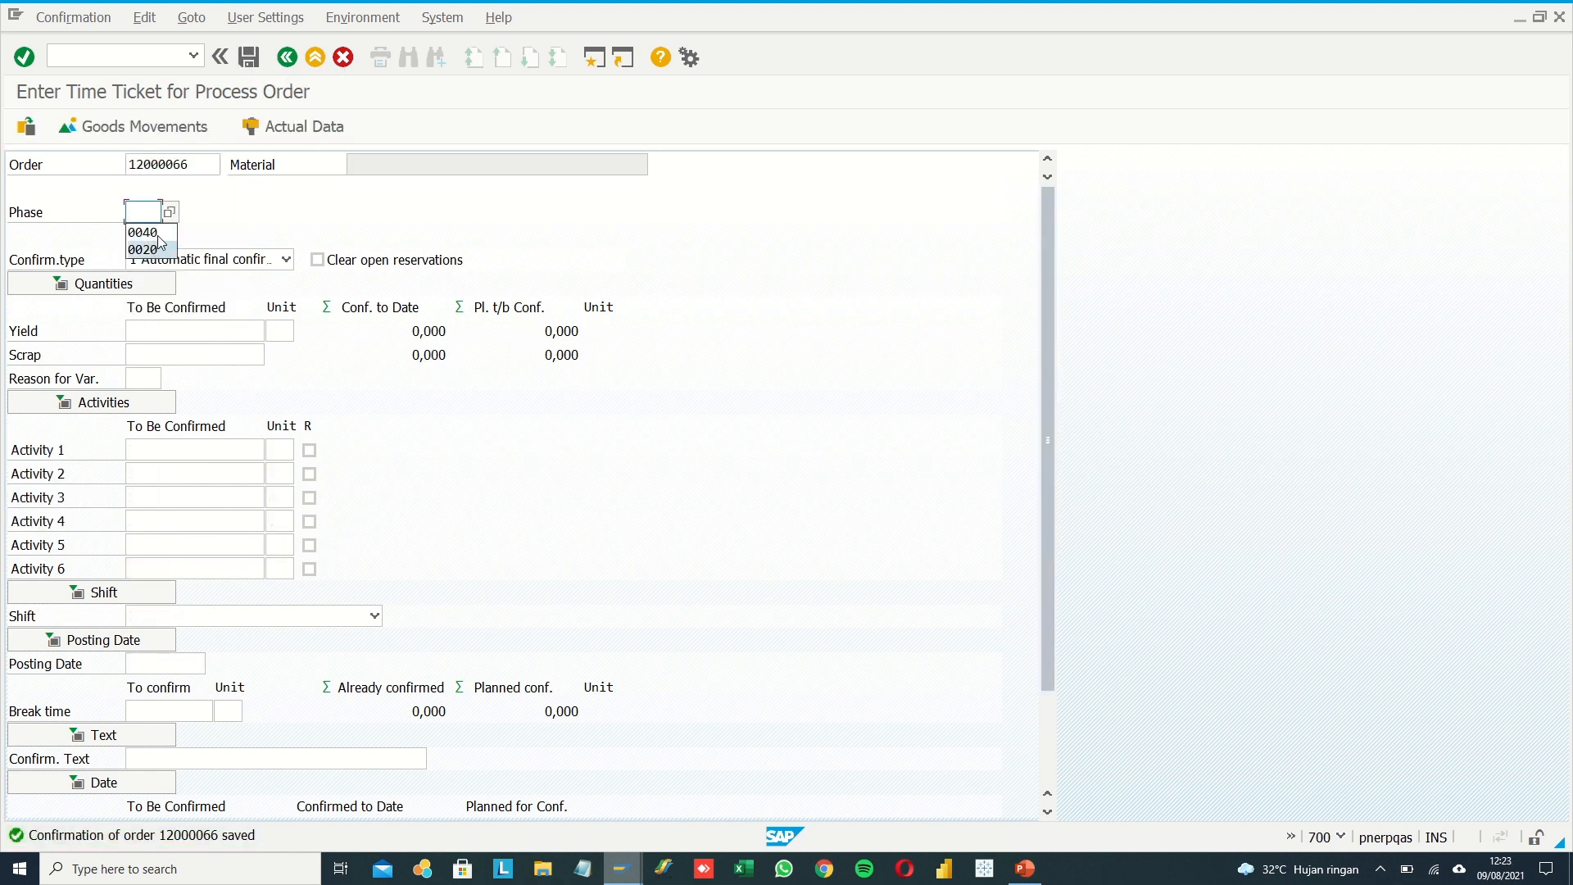
click(169, 212)
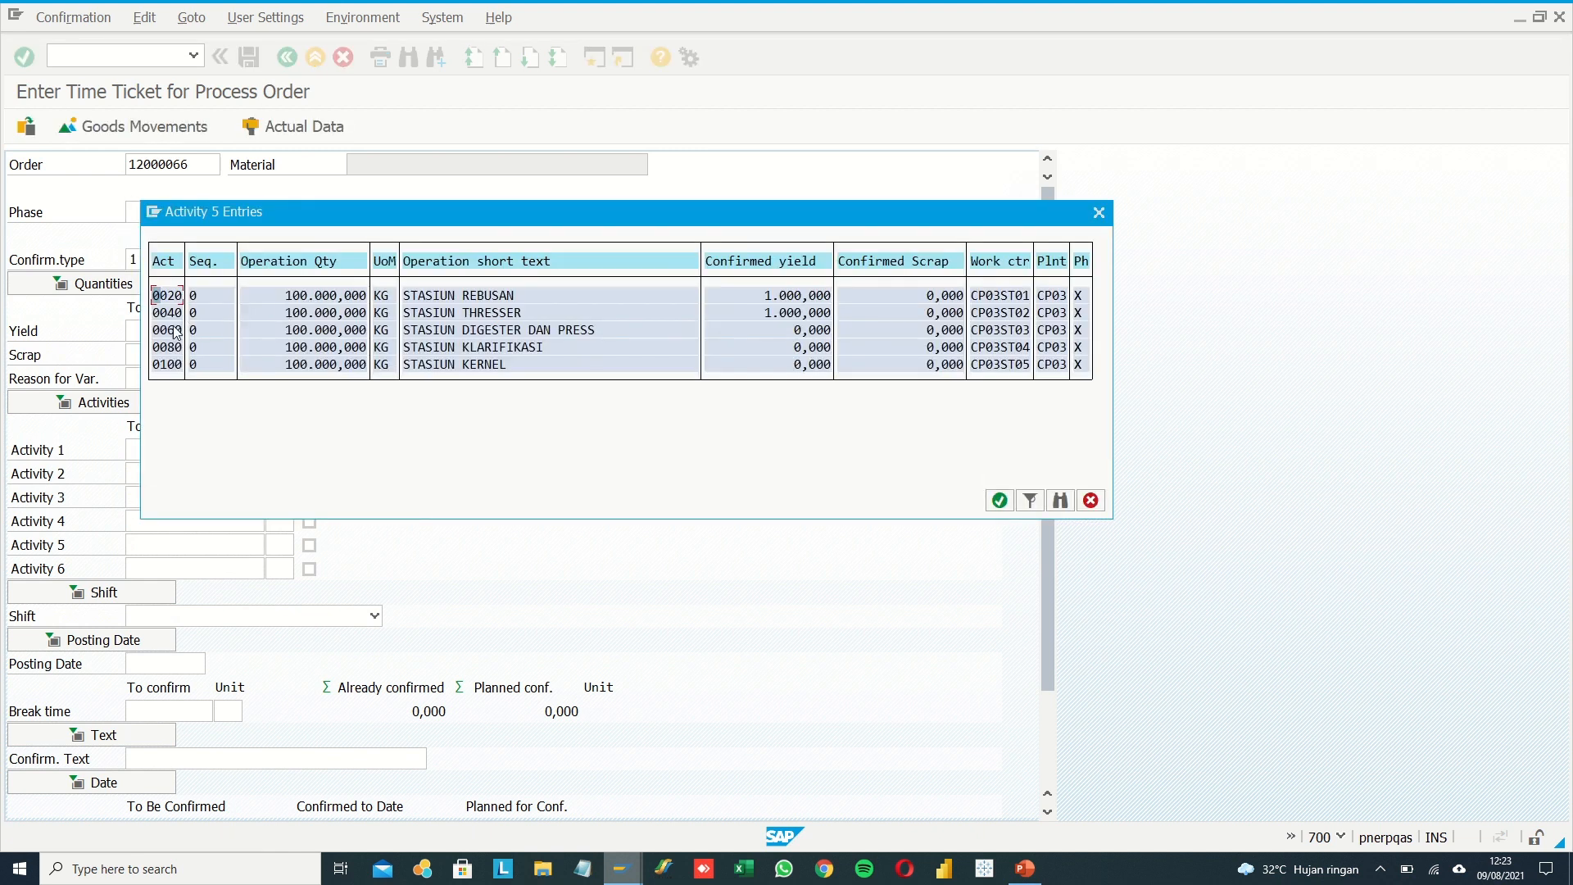
double_click(168, 331)
- Enter a yield of 1000 for phase 0060 and load its data
click(165, 330)
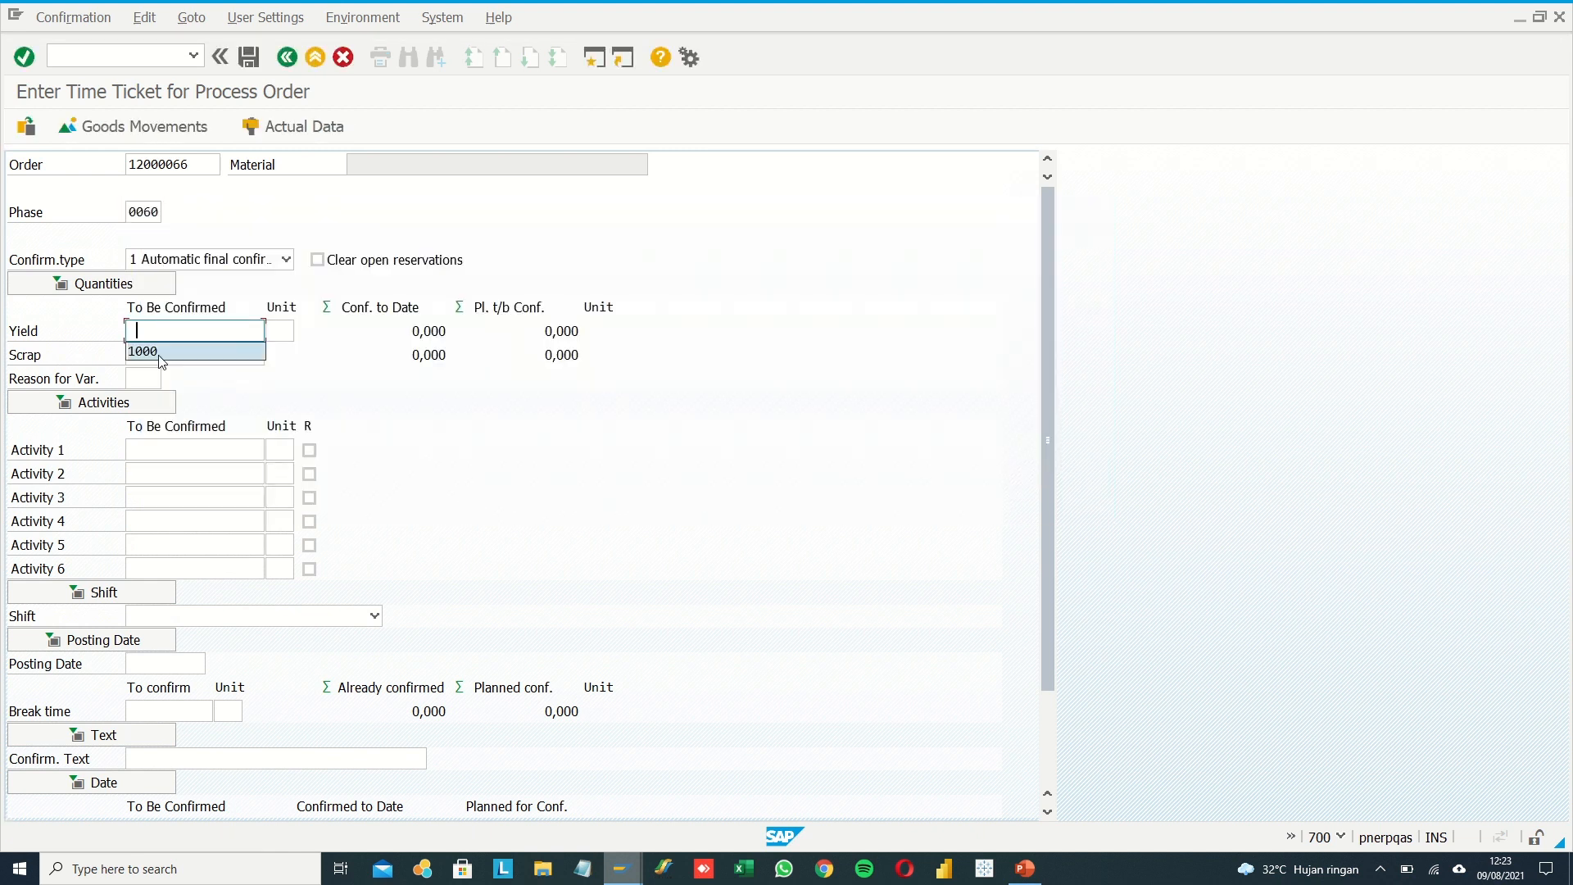
click(159, 352)
click(155, 447)
key(Tab)
key(Return)
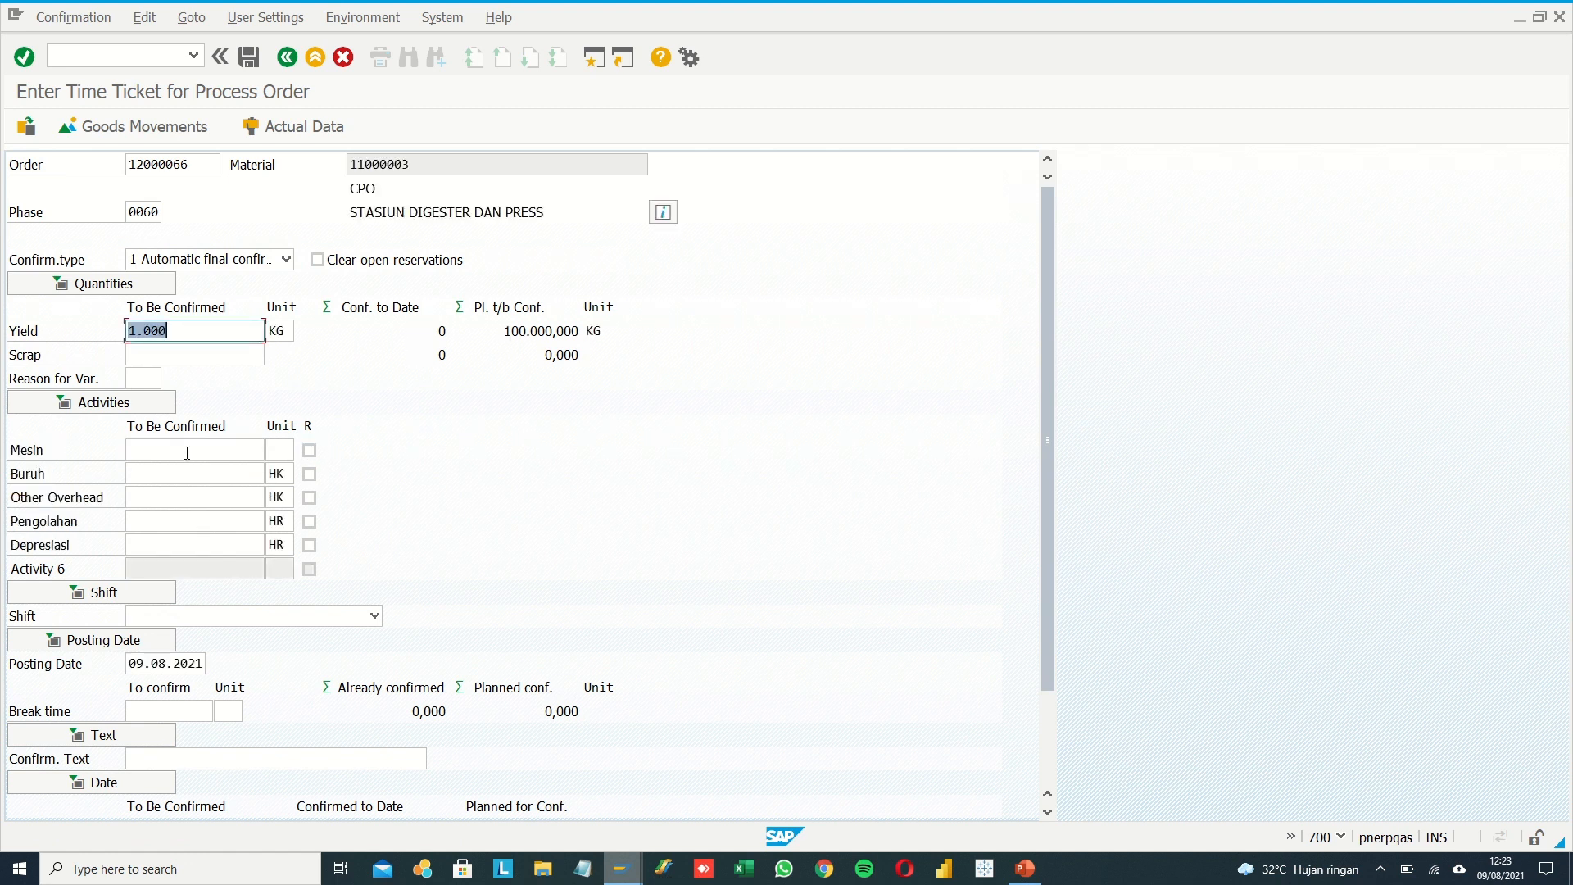
- Enter activity quantities of 22 with unit HR for Mesin and 10 HK for Buruh in phase 0060
click(186, 449)
click(160, 471)
click(281, 448)
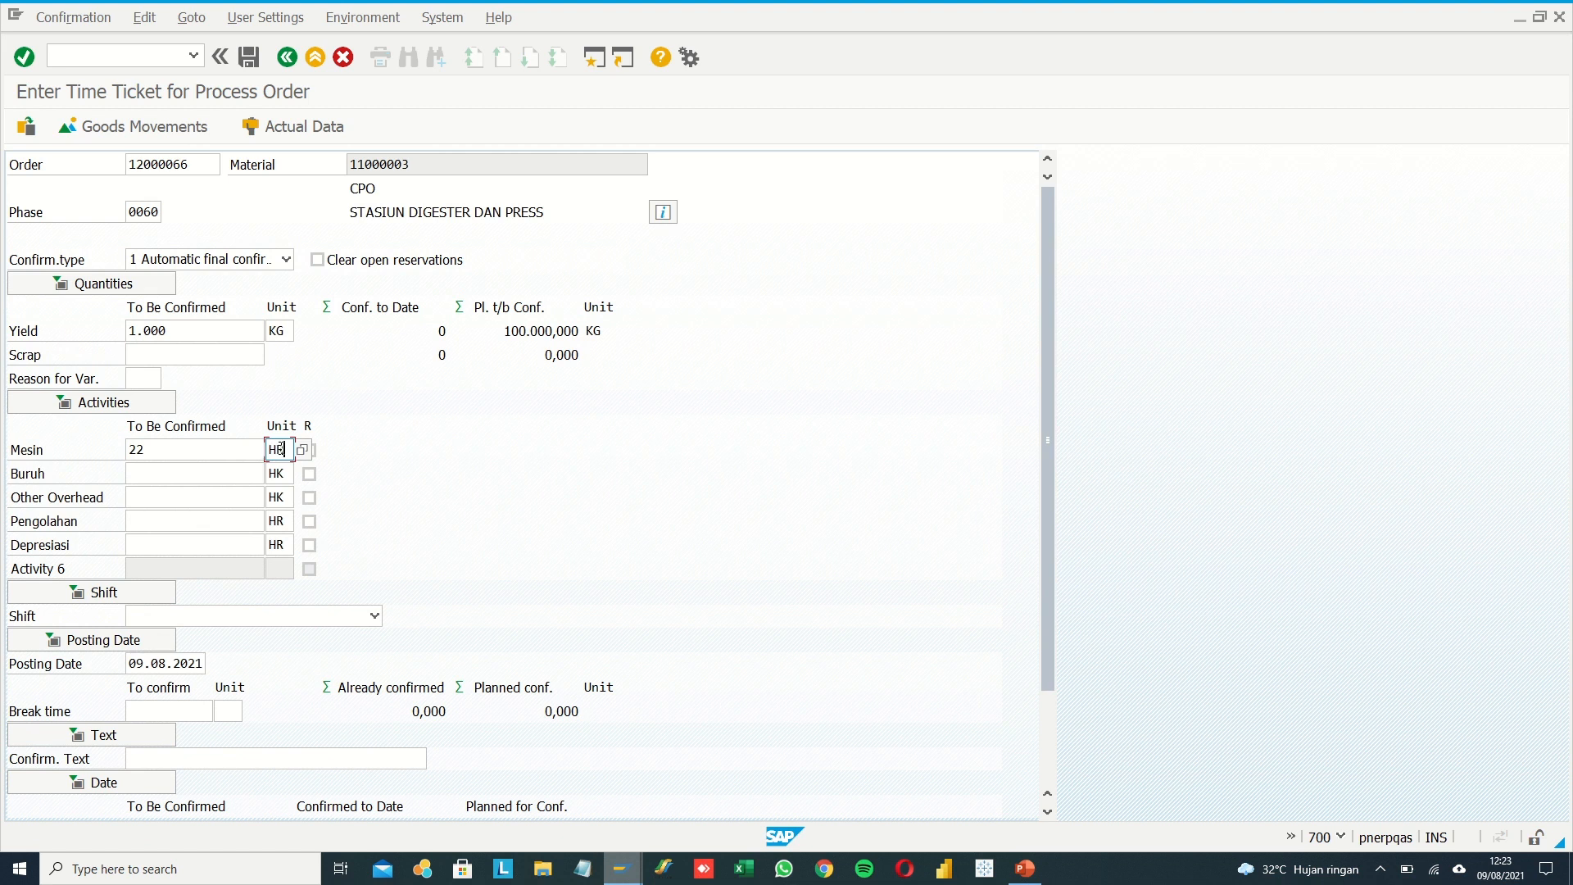
click(217, 472)
click(170, 496)
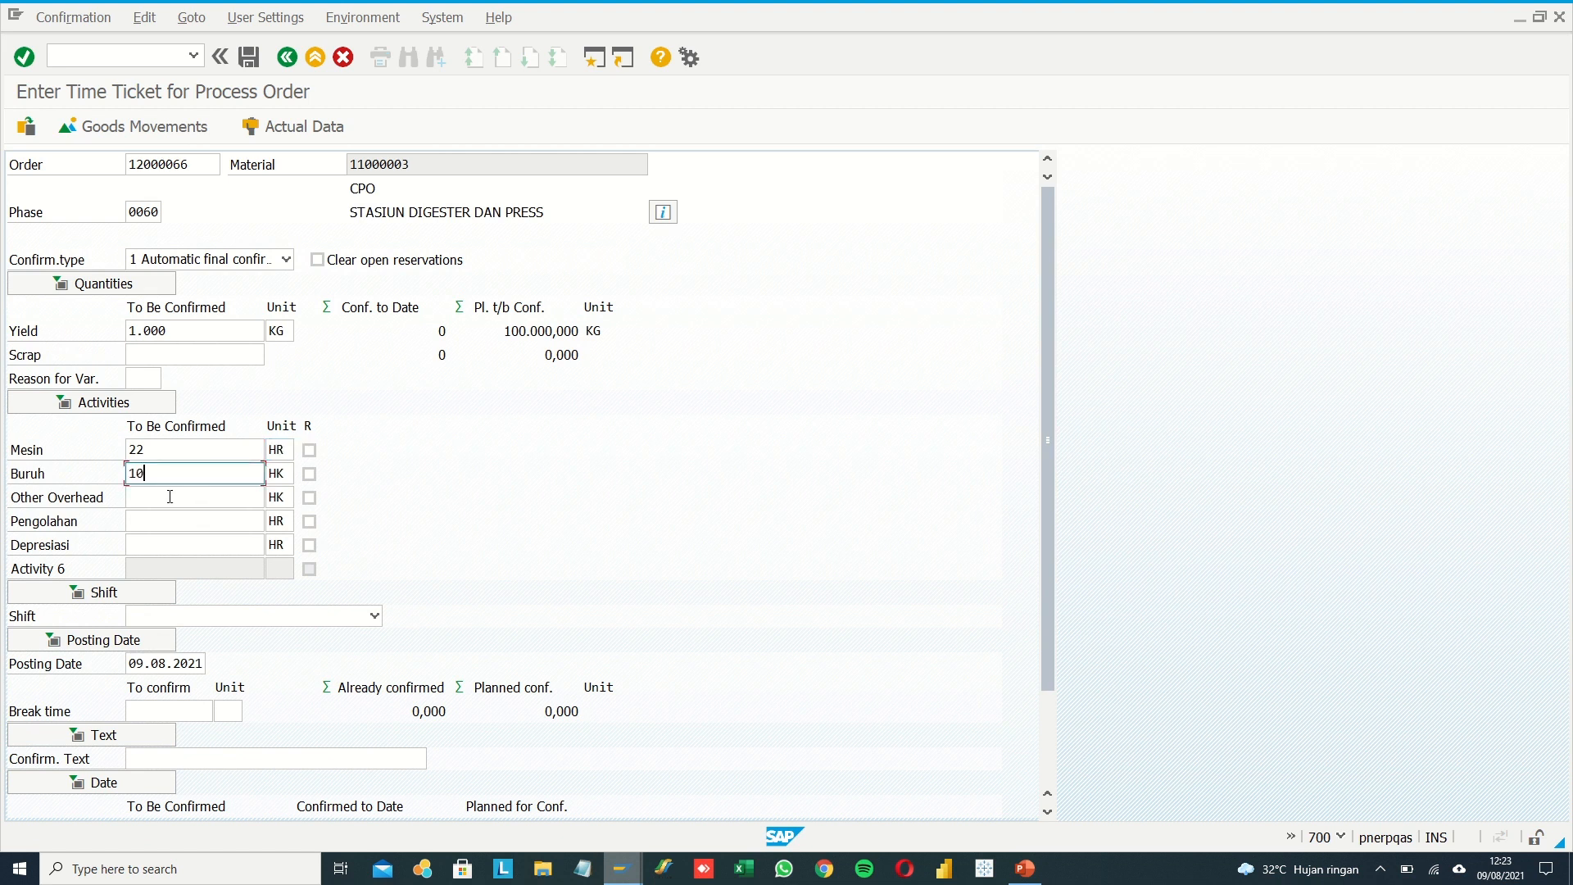
- Enter 10 HK for Other Overhead, 22 HR for Pengolahan and 22 HR for Depresiasi in phase 0060
click(170, 496)
click(156, 519)
click(155, 519)
click(158, 545)
click(156, 548)
click(151, 565)
- Assign Shift 1 to the phase 0060 confirmation and set its posting date to 29.07.2021
click(156, 616)
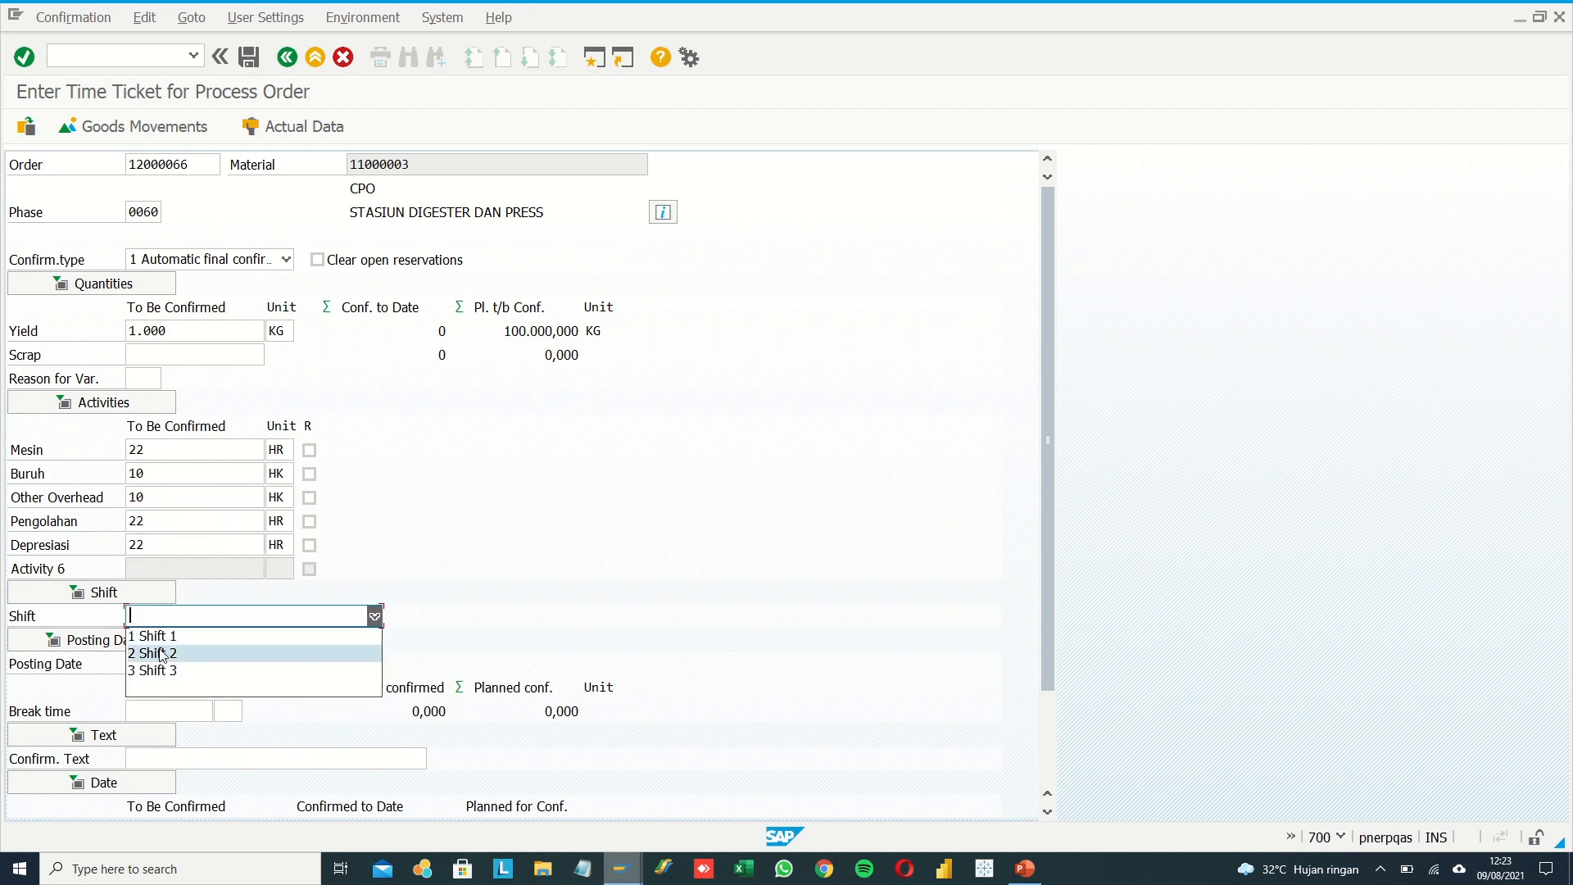
click(162, 641)
drag(132, 664, 204, 663)
click(174, 684)
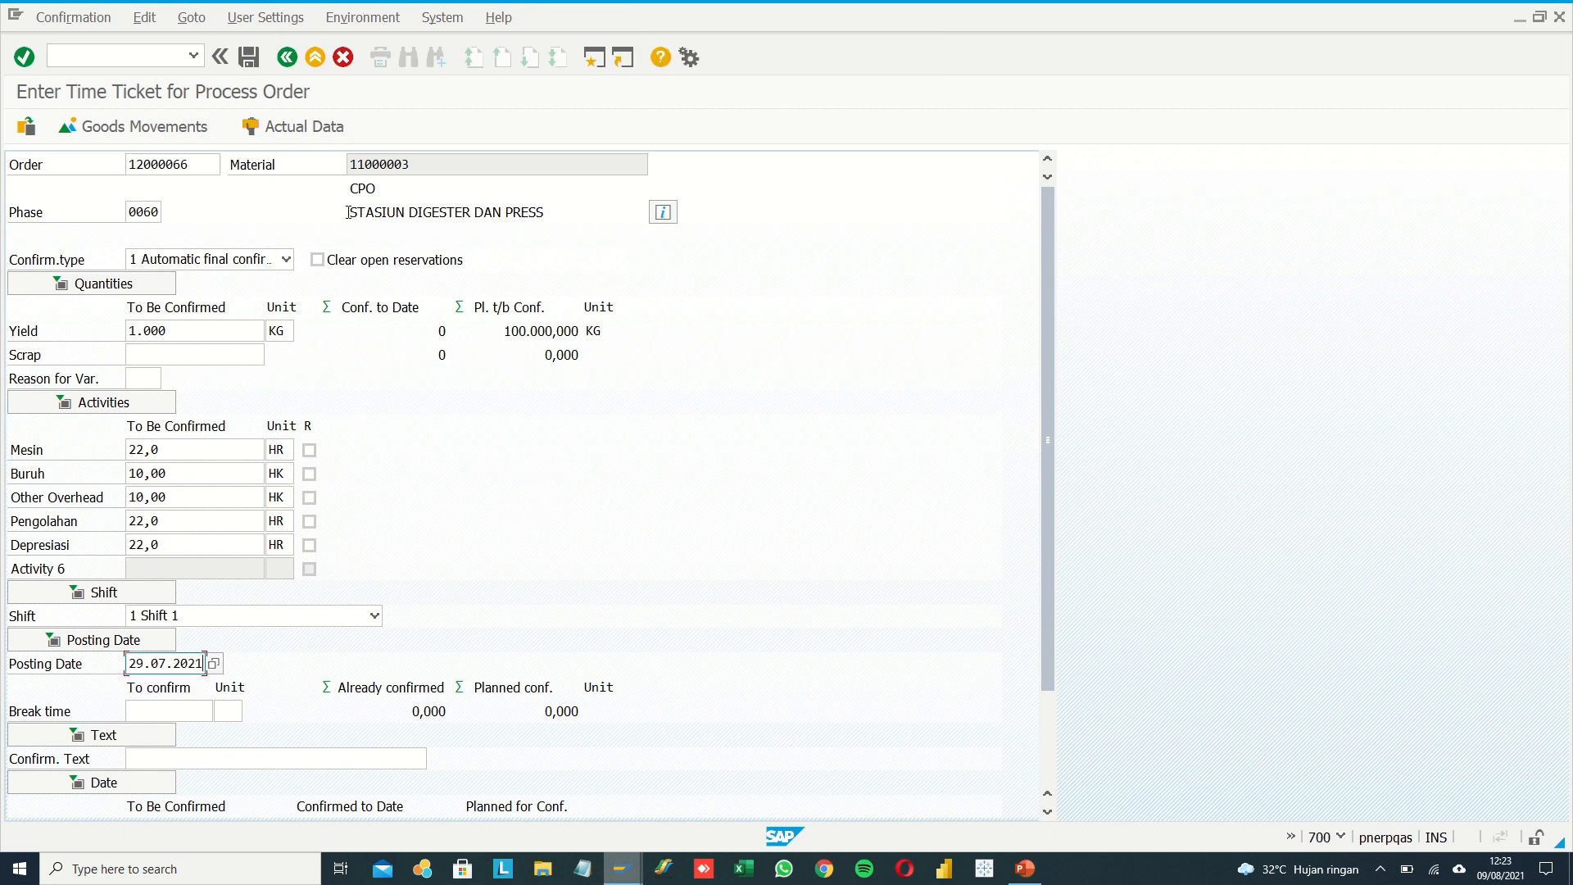
- Enter a break time of 1 HR for phase 0060
click(157, 712)
text(1)
key(Tab)
text(HR)
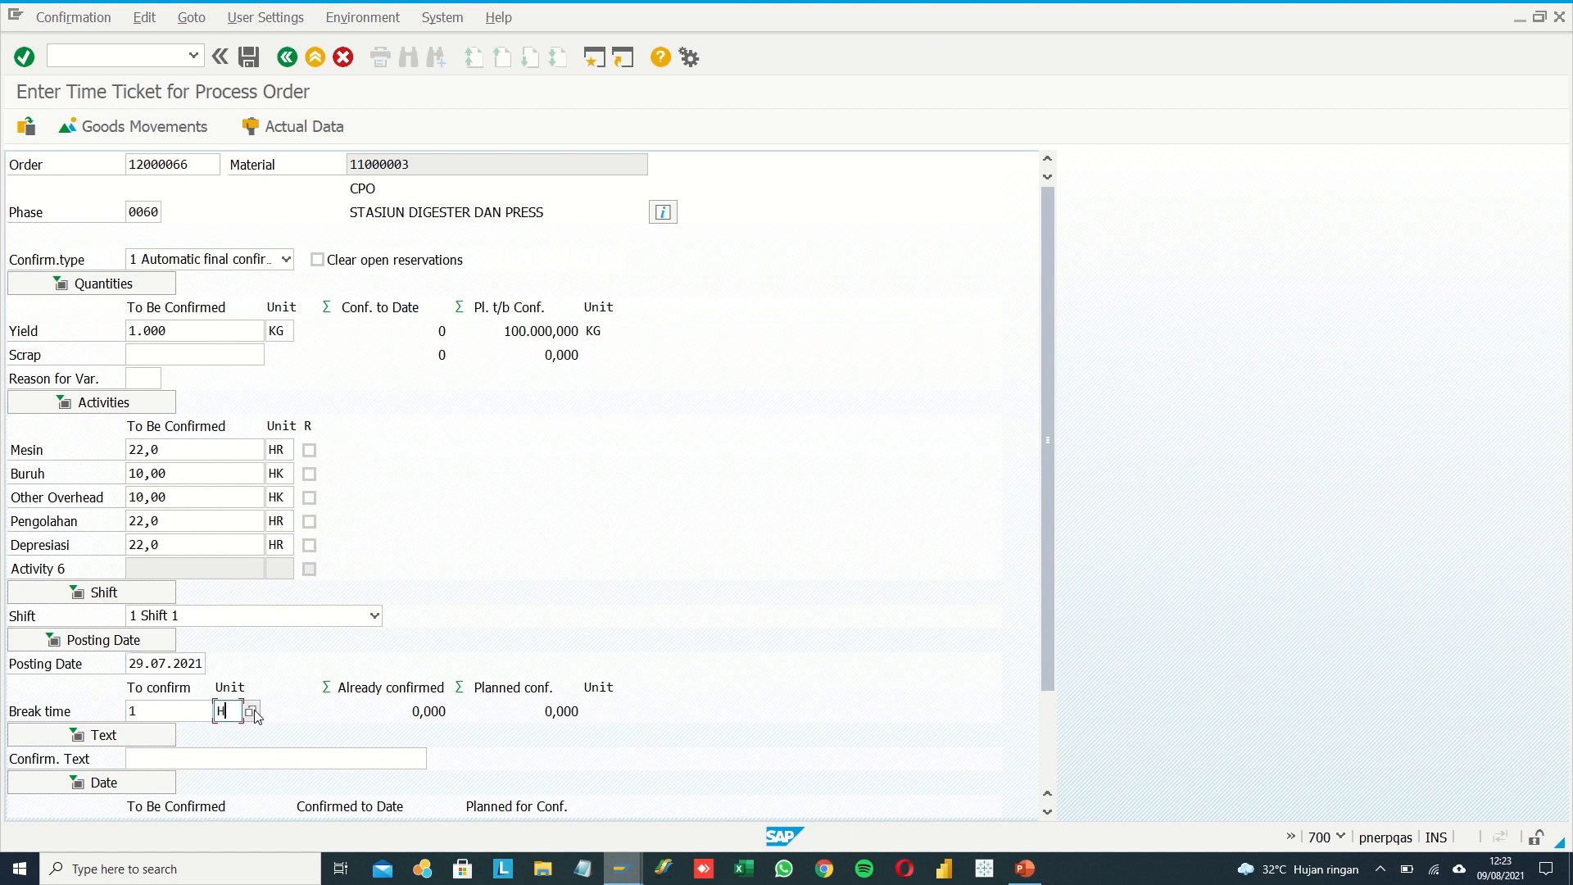
- Validate the entries and save the confirmation of phase 0060
key(Return)
key(Return)
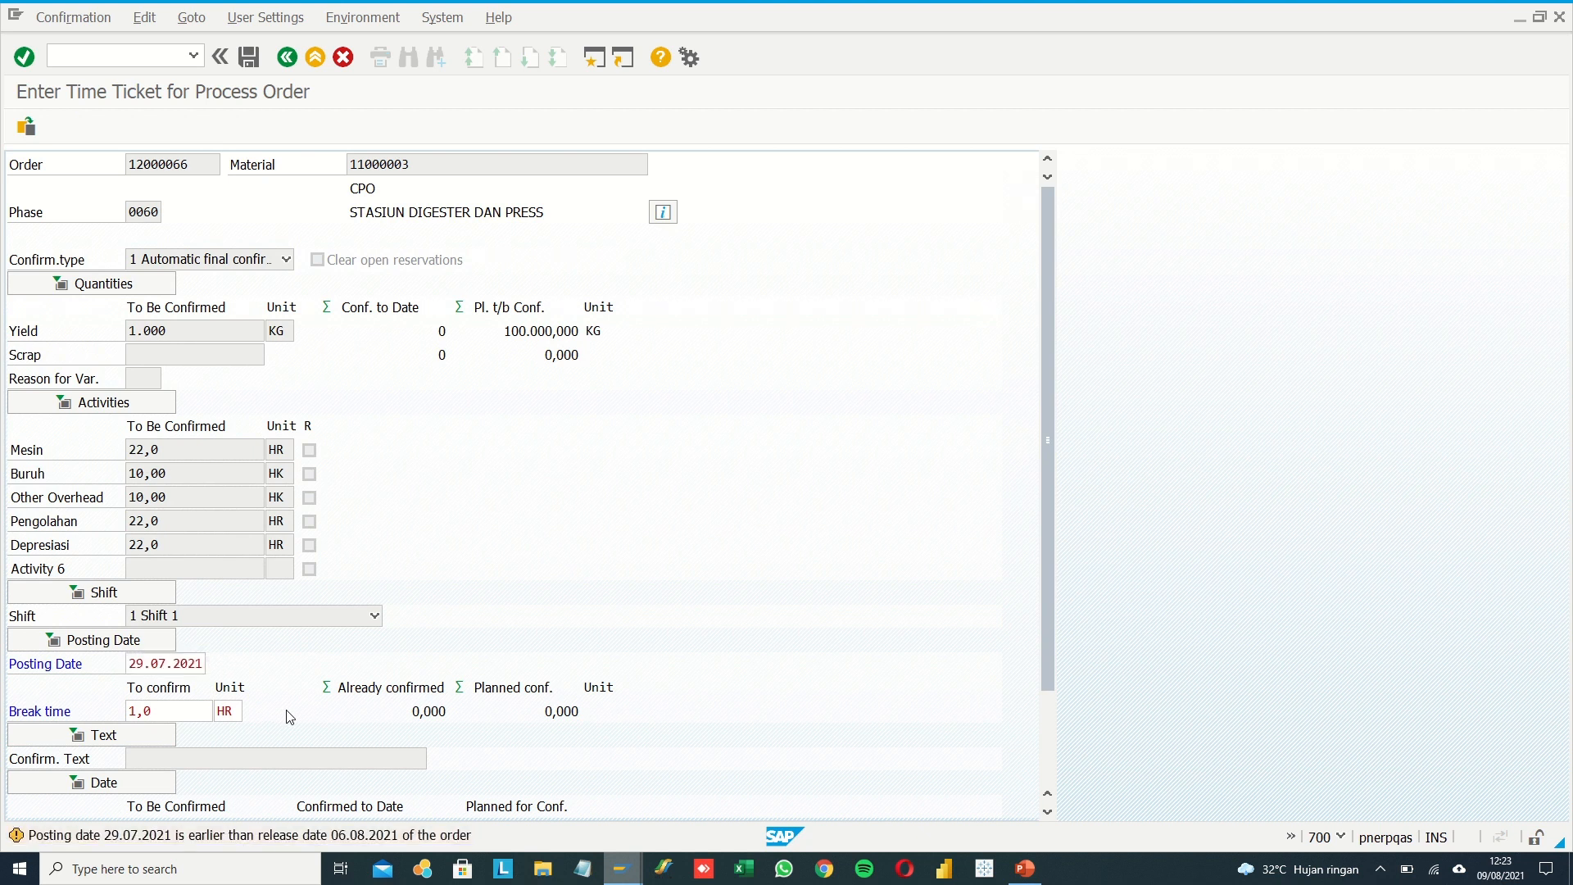
click(254, 57)
- Start another time ticket for the same process order and choose phase 0080, STASIUN KLARIFIKASI
click(176, 167)
click(165, 185)
click(153, 209)
click(169, 214)
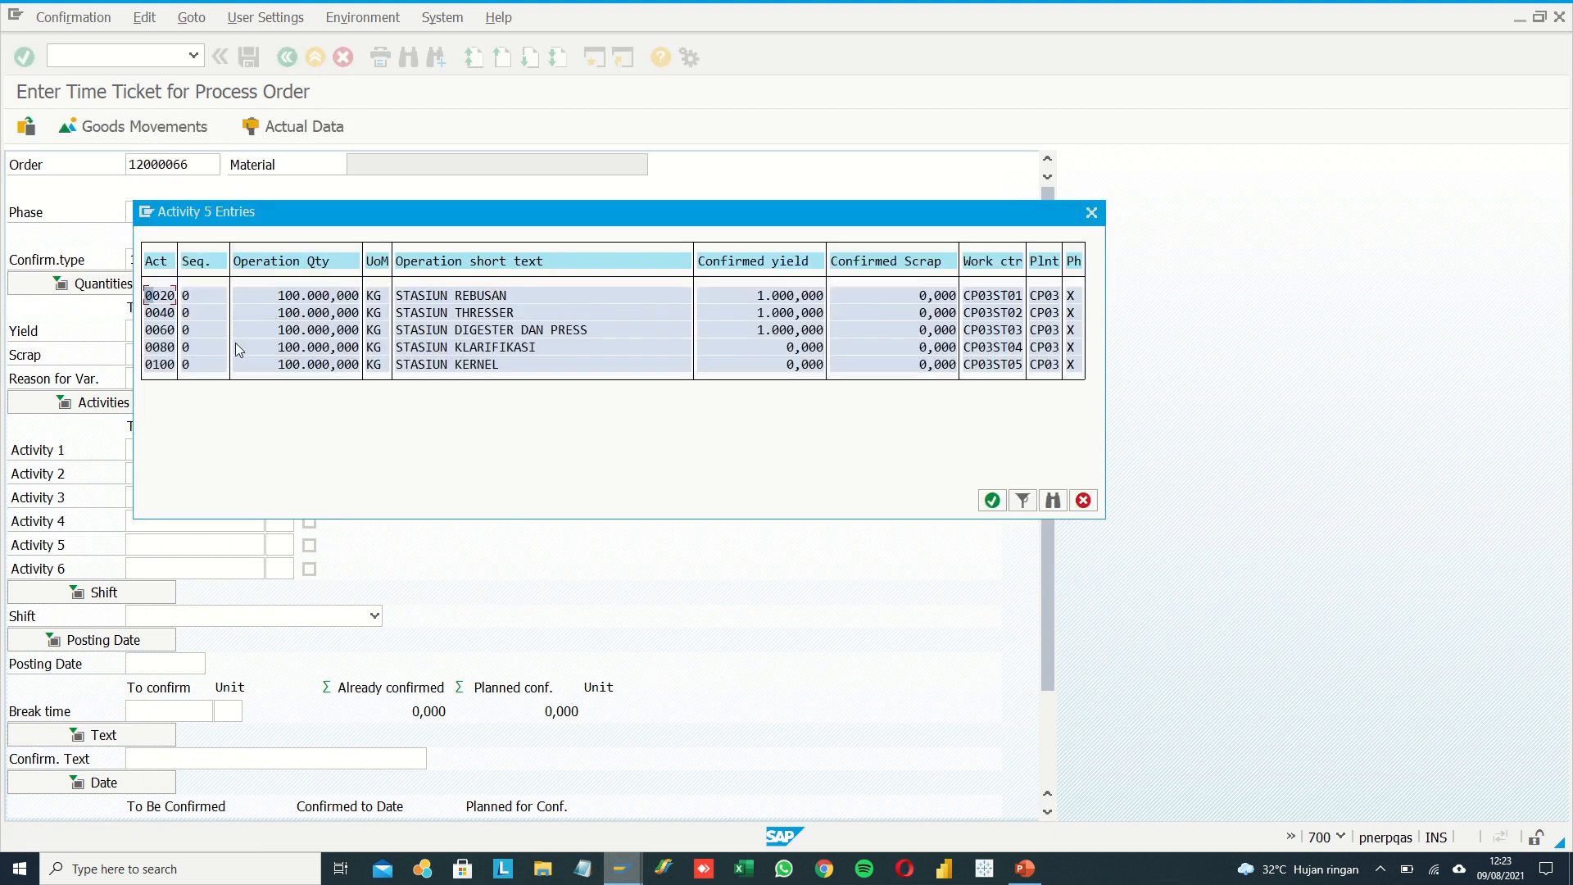
double_click(166, 347)
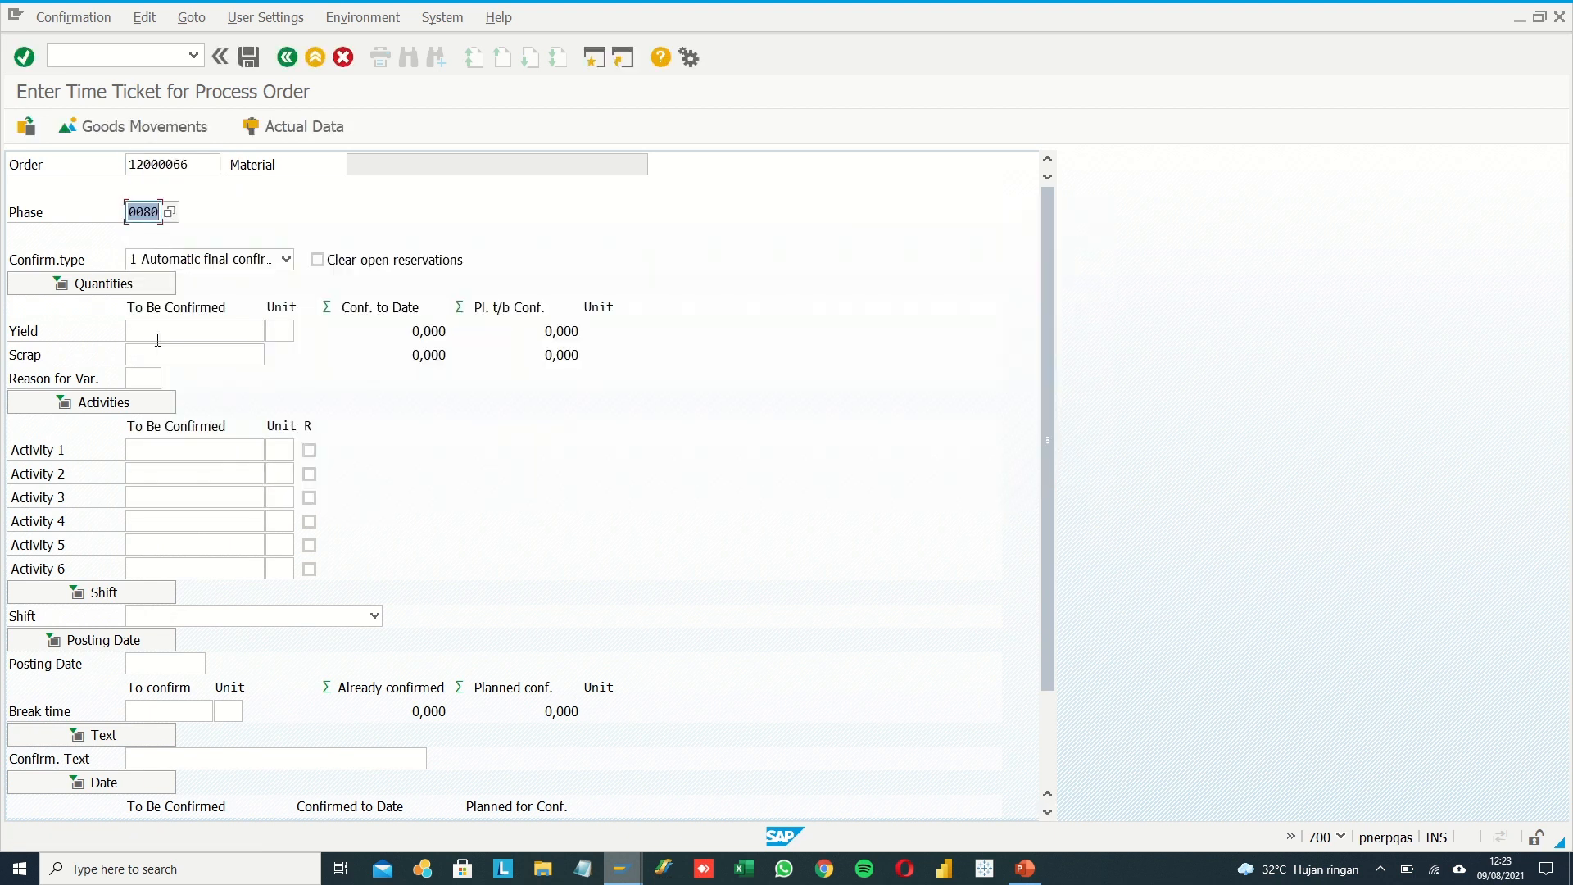
- Enter a yield of 1000 for phase 0080 and load its data
click(157, 339)
click(159, 348)
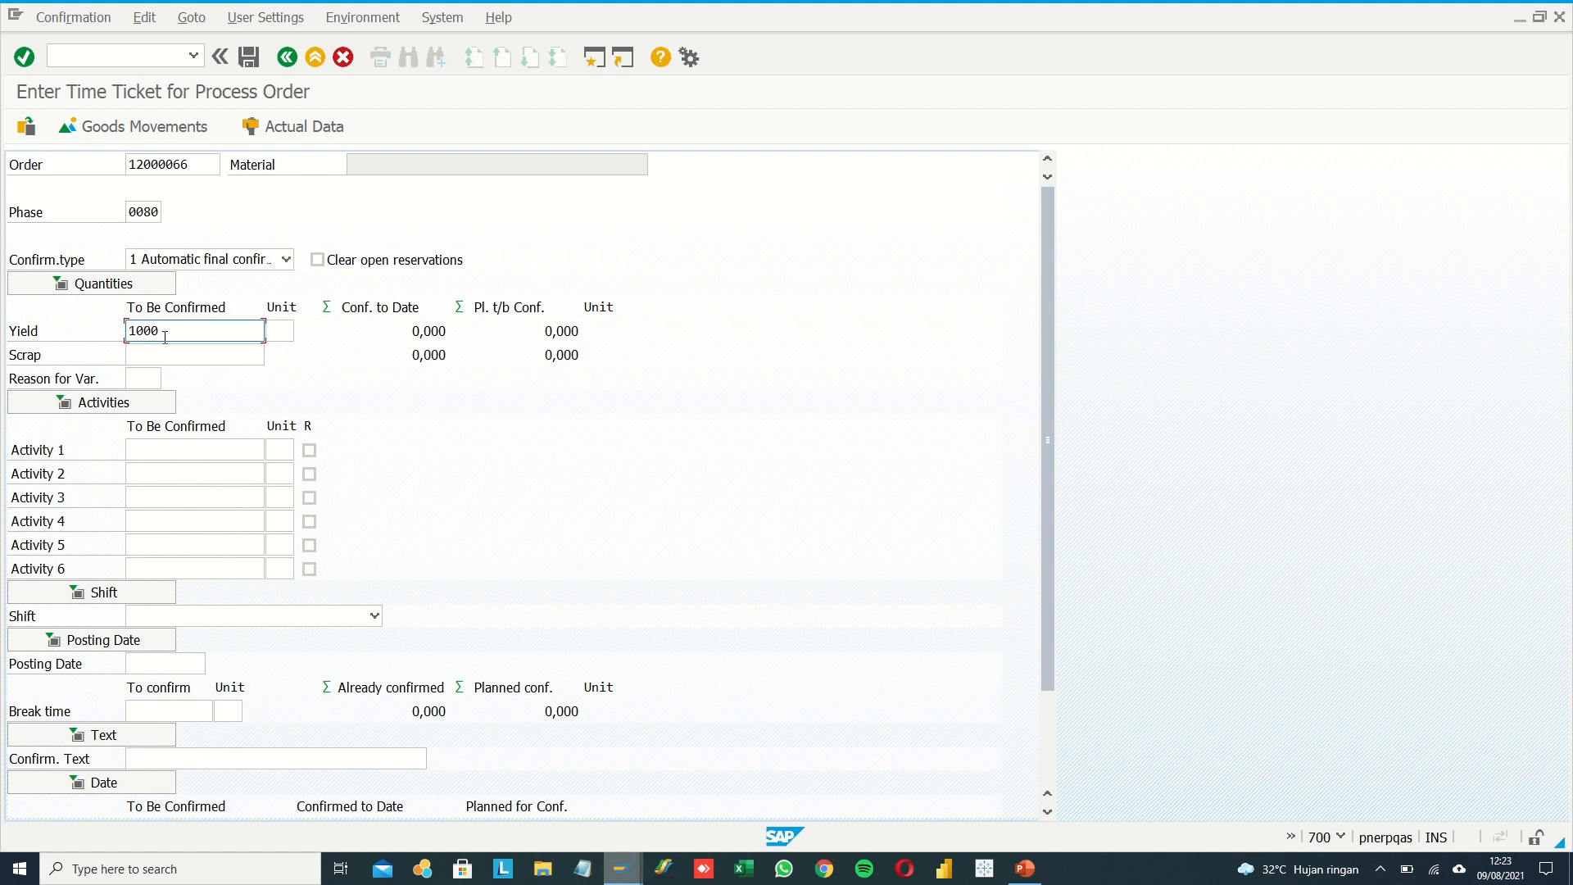
key(Return)
- Enter activity quantities of 22 HR for Mesin and 10 HK for Buruh in phase 0080
click(194, 449)
text(22)
click(159, 468)
click(156, 493)
- Enter 10 HK for Other Overhead, 22 HR for Pengolahan and 22 HR for Depresiasi in phase 0080
click(155, 495)
click(148, 517)
click(146, 518)
click(146, 518)
click(147, 542)
click(147, 544)
click(150, 567)
- Assign Shift 1 to the phase 0080 confirmation and set its posting date to 29.07.2021
click(374, 616)
click(160, 634)
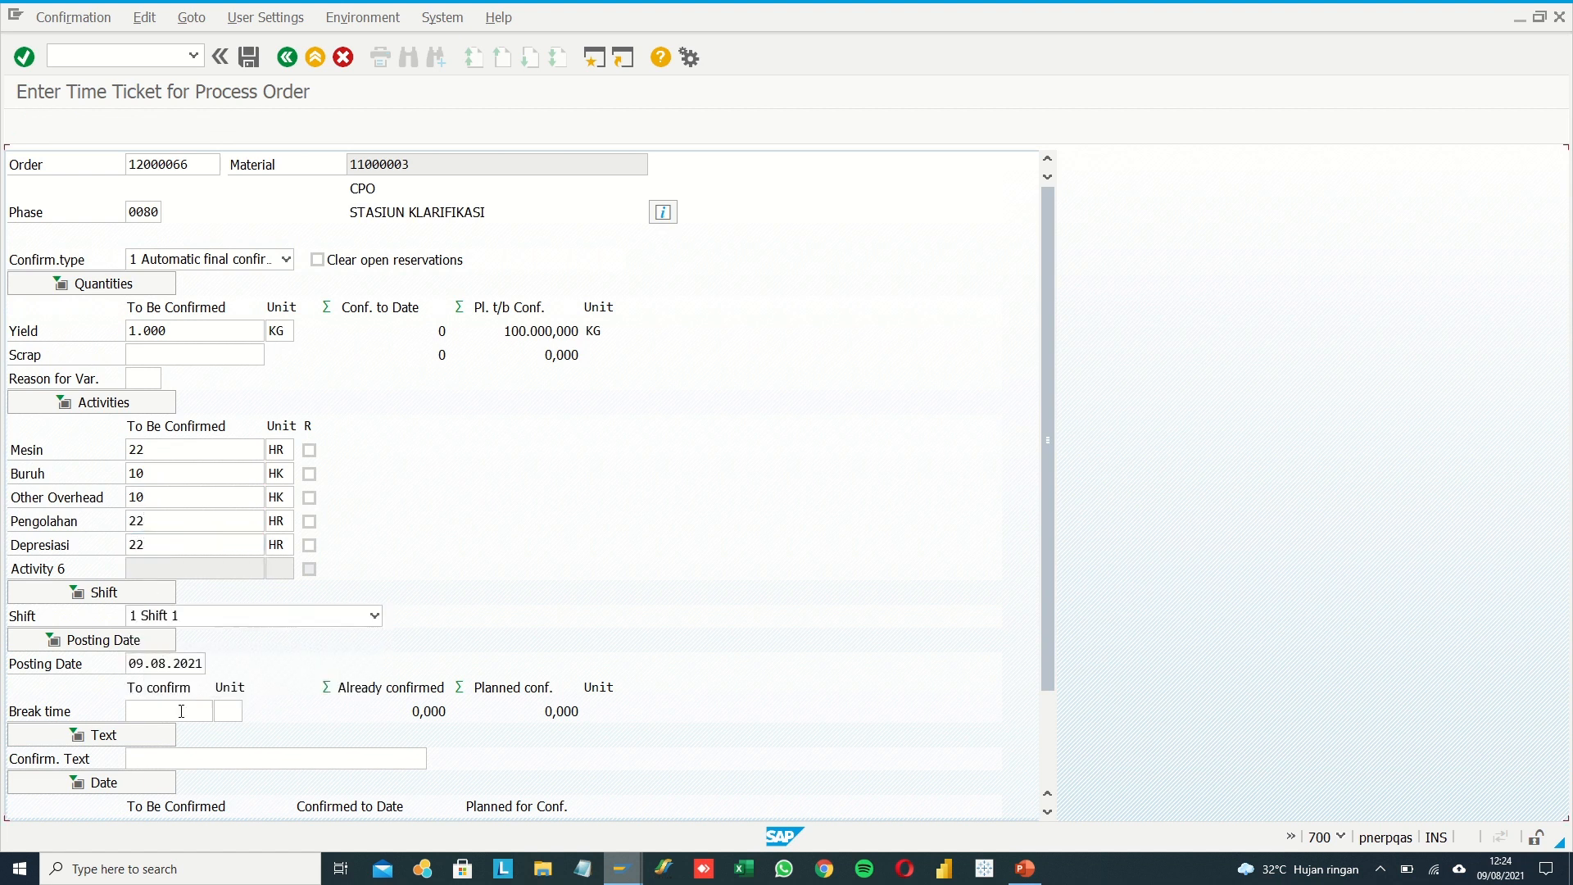
click(164, 663)
key(BackSpace)
click(164, 686)
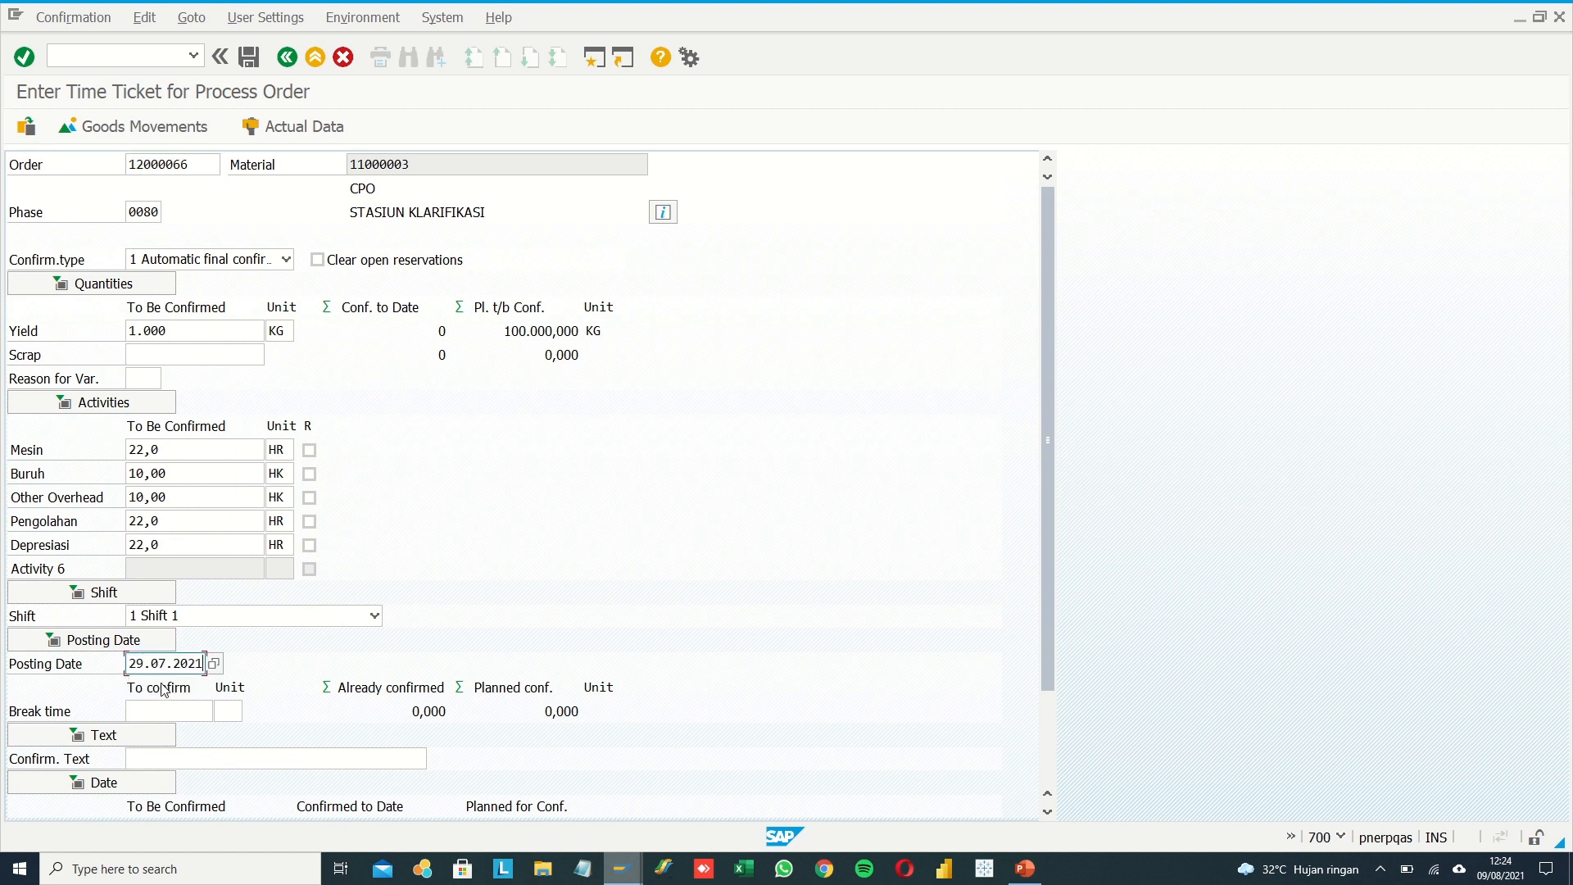
- Validate the entries and save the confirmation of phase 0080
key(Return)
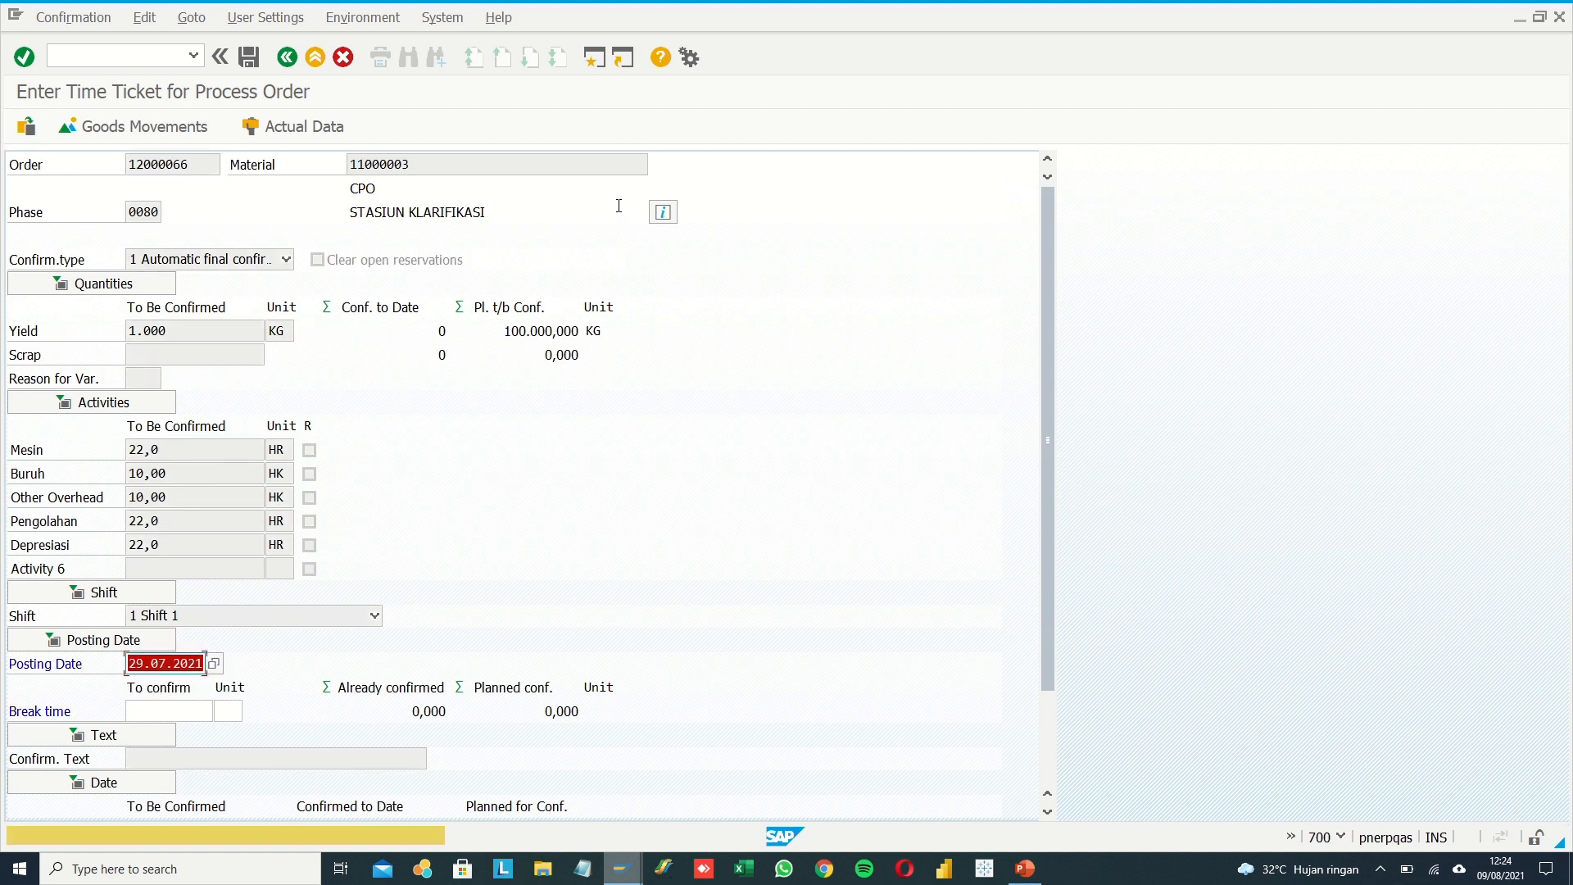
key(Return)
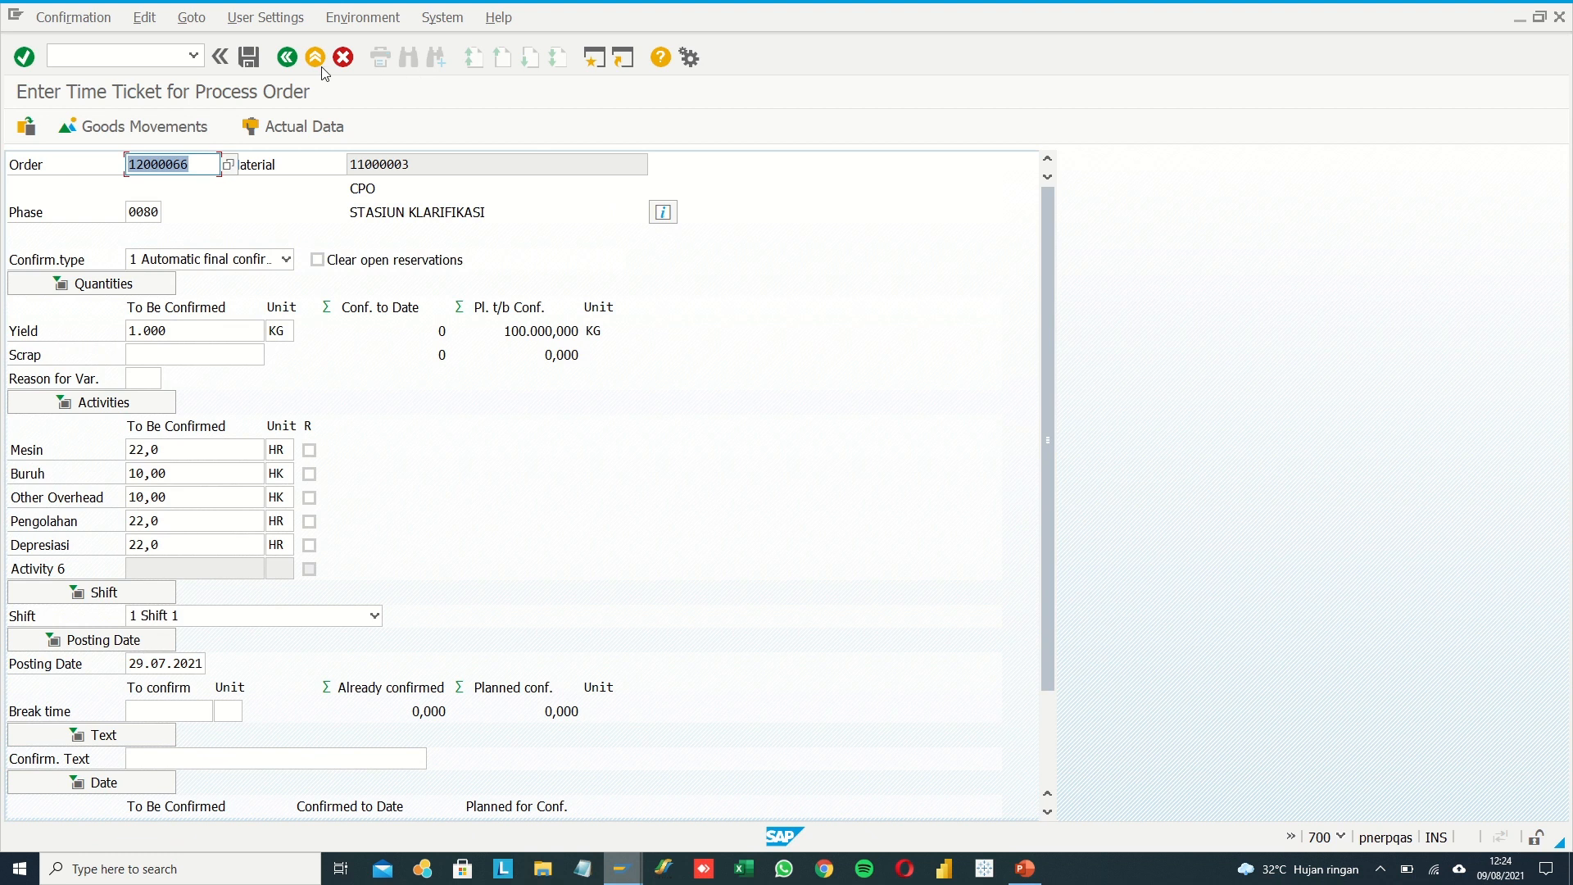
click(249, 56)
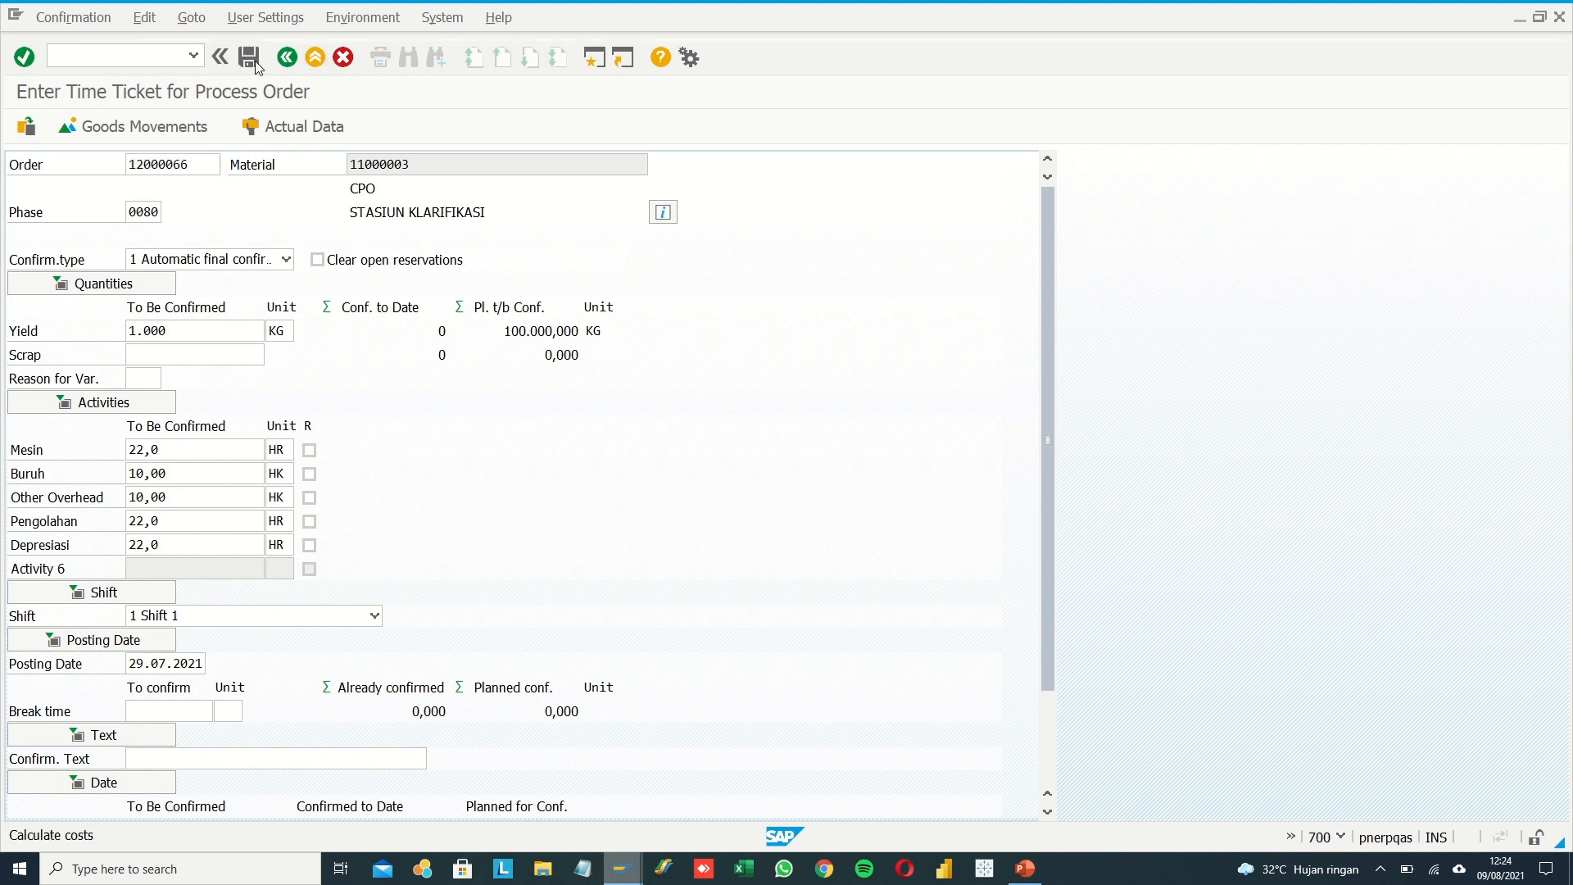
- Start another time ticket for the same process order and choose phase 0100, STASIUN KERNEL
text(1)
click(158, 202)
click(156, 211)
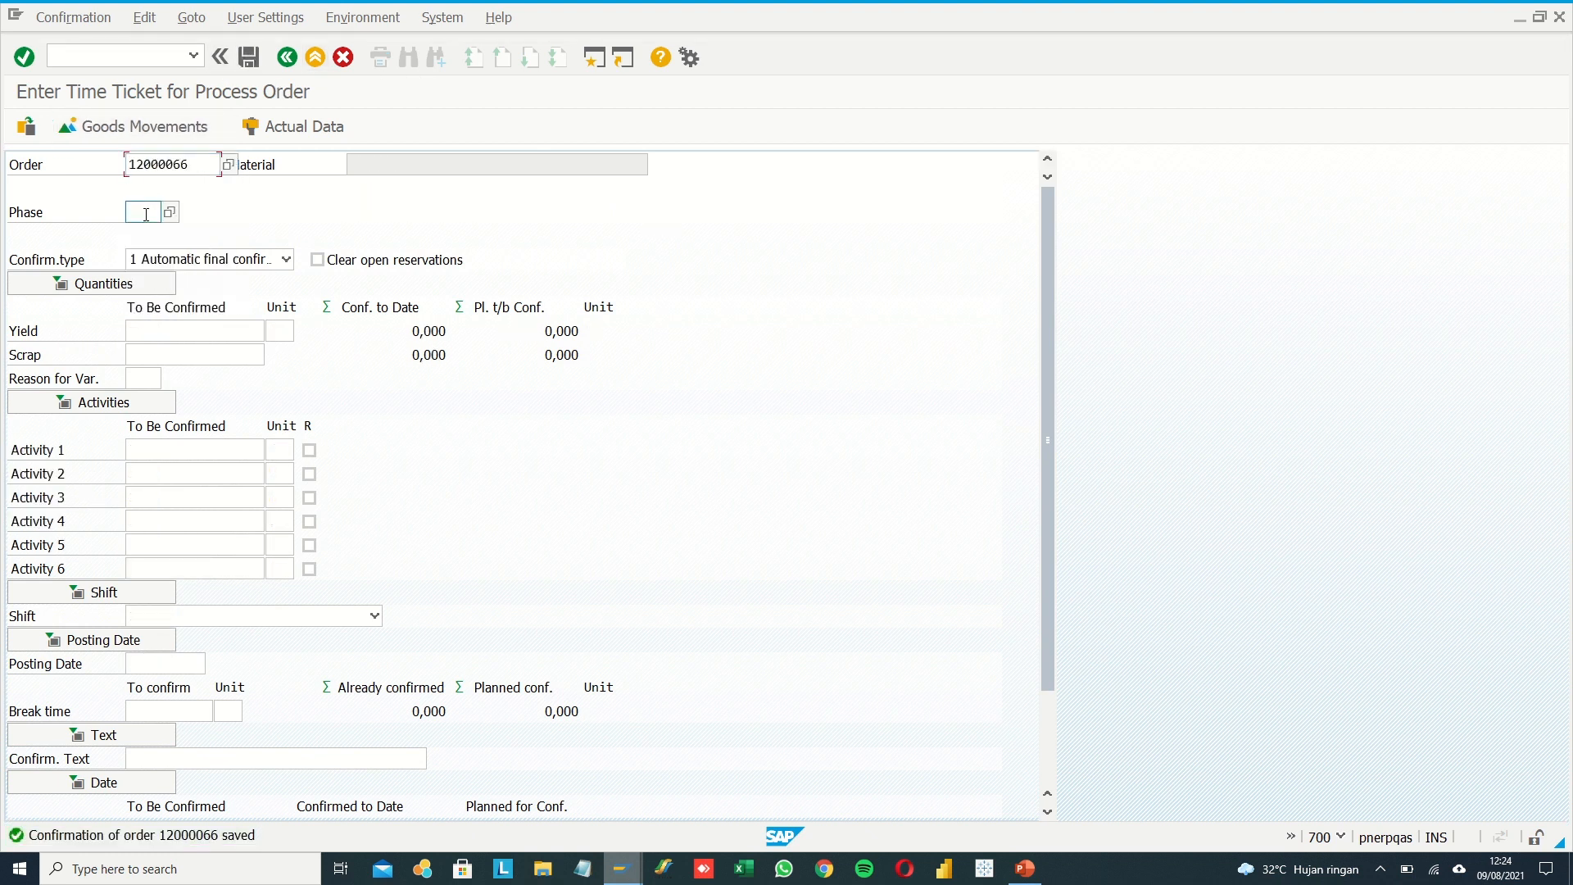
click(166, 212)
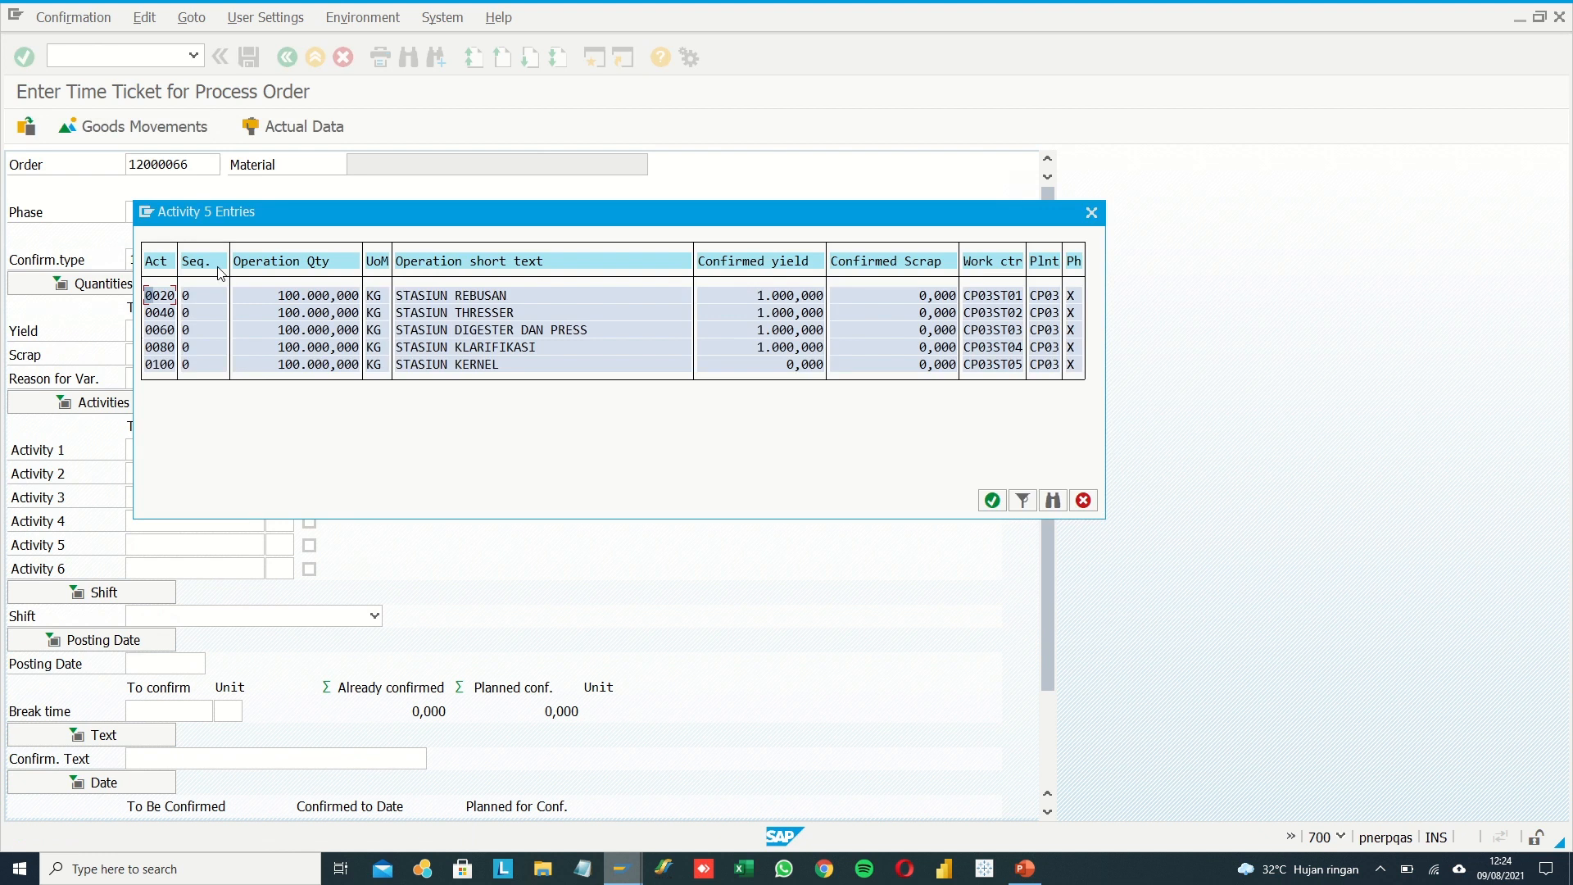
double_click(164, 364)
- Make phase 0100 a Partial confirmation with a yield of 1000 and load its data
click(187, 261)
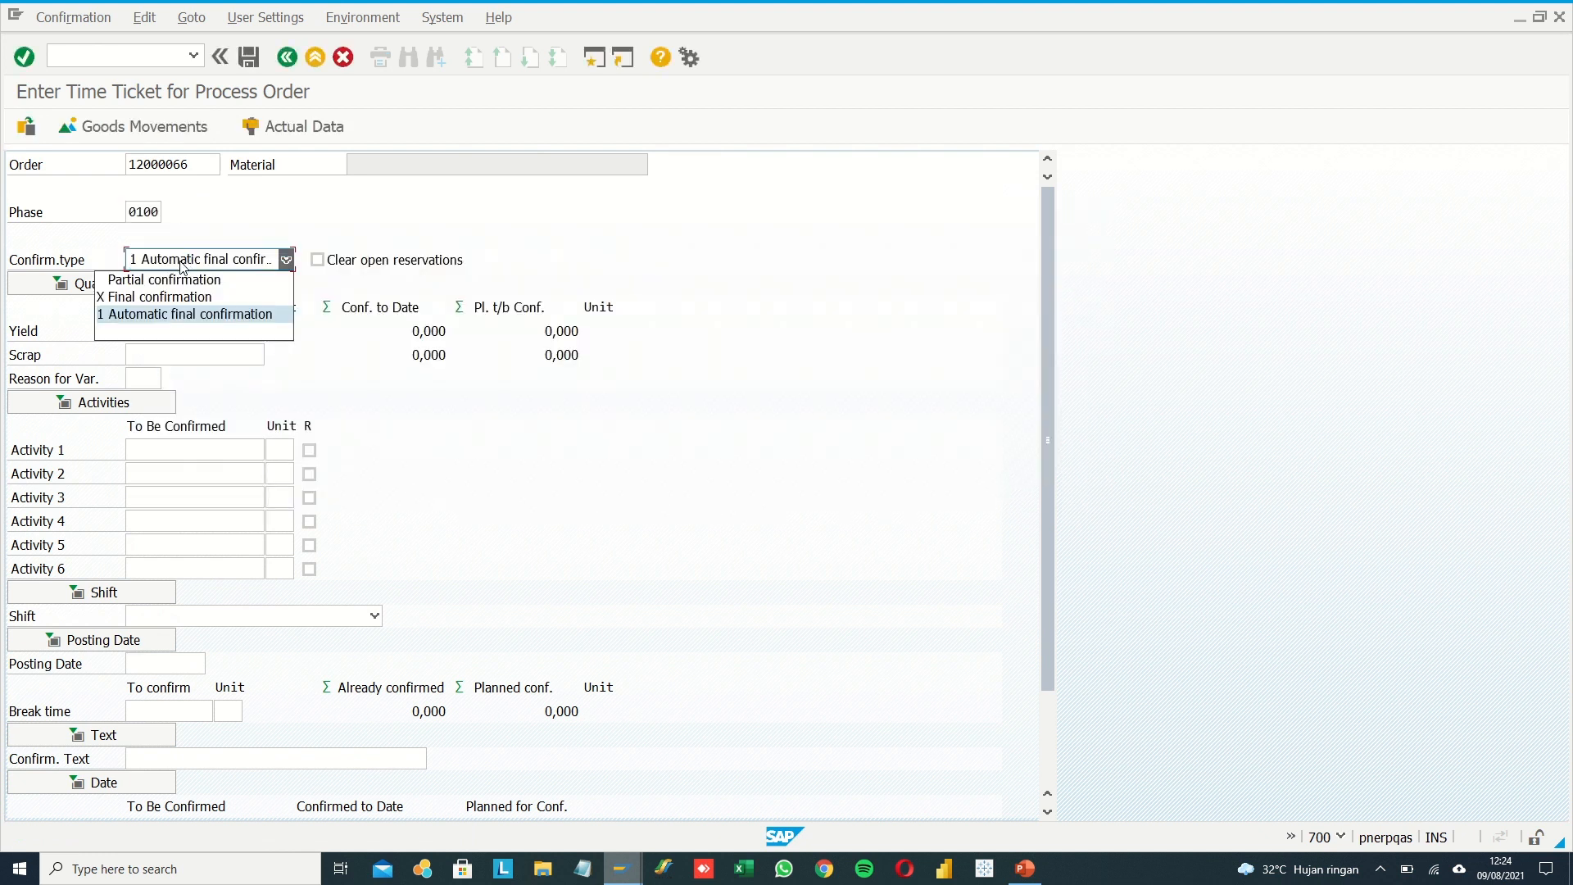
click(173, 281)
click(168, 332)
click(164, 357)
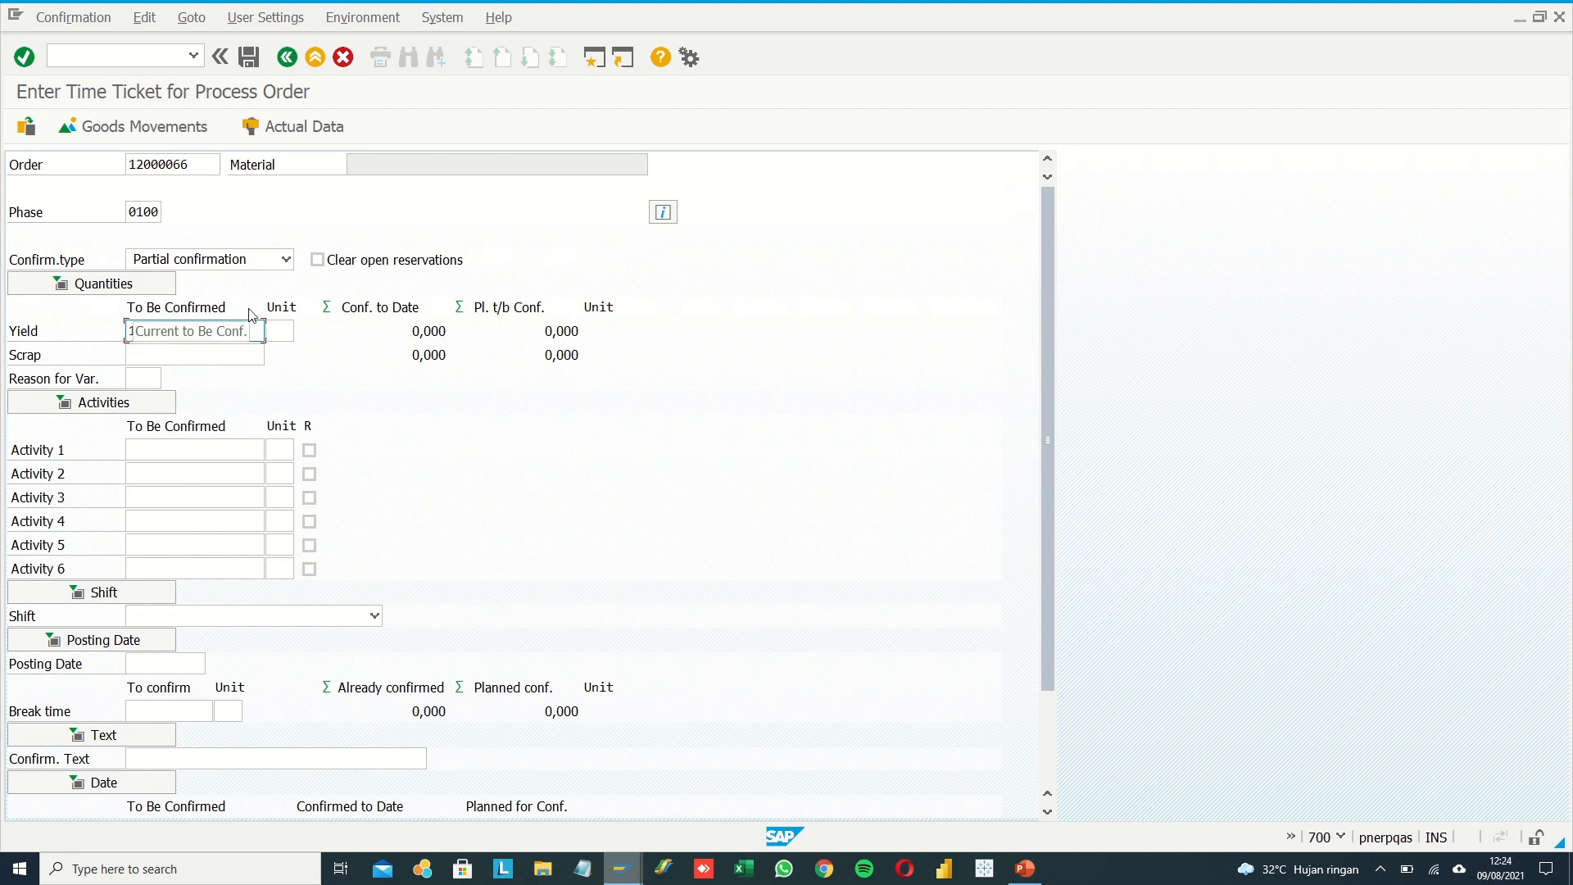
key(Return)
- Enter activity quantities of 22 HR for Mesin and 10 HK for Buruh in phase 0100
click(155, 447)
text(22)
click(168, 470)
key(space)
click(164, 497)
- Enter 10 HK for Other Overhead, 22 HR for Pengolahan and 22 HR for Depresiasi in phase 0100
click(163, 498)
key(space)
click(160, 516)
click(161, 519)
key(space)
click(161, 542)
click(157, 544)
key(space)
click(156, 567)
- Assign Shift 1 to the phase 0100 confirmation and set its posting date to 29.07.2021
click(161, 625)
click(164, 638)
drag(132, 664, 205, 669)
key(BackSpace)
click(163, 684)
- Validate the entries and save the confirmation of phase 0100
key(Return)
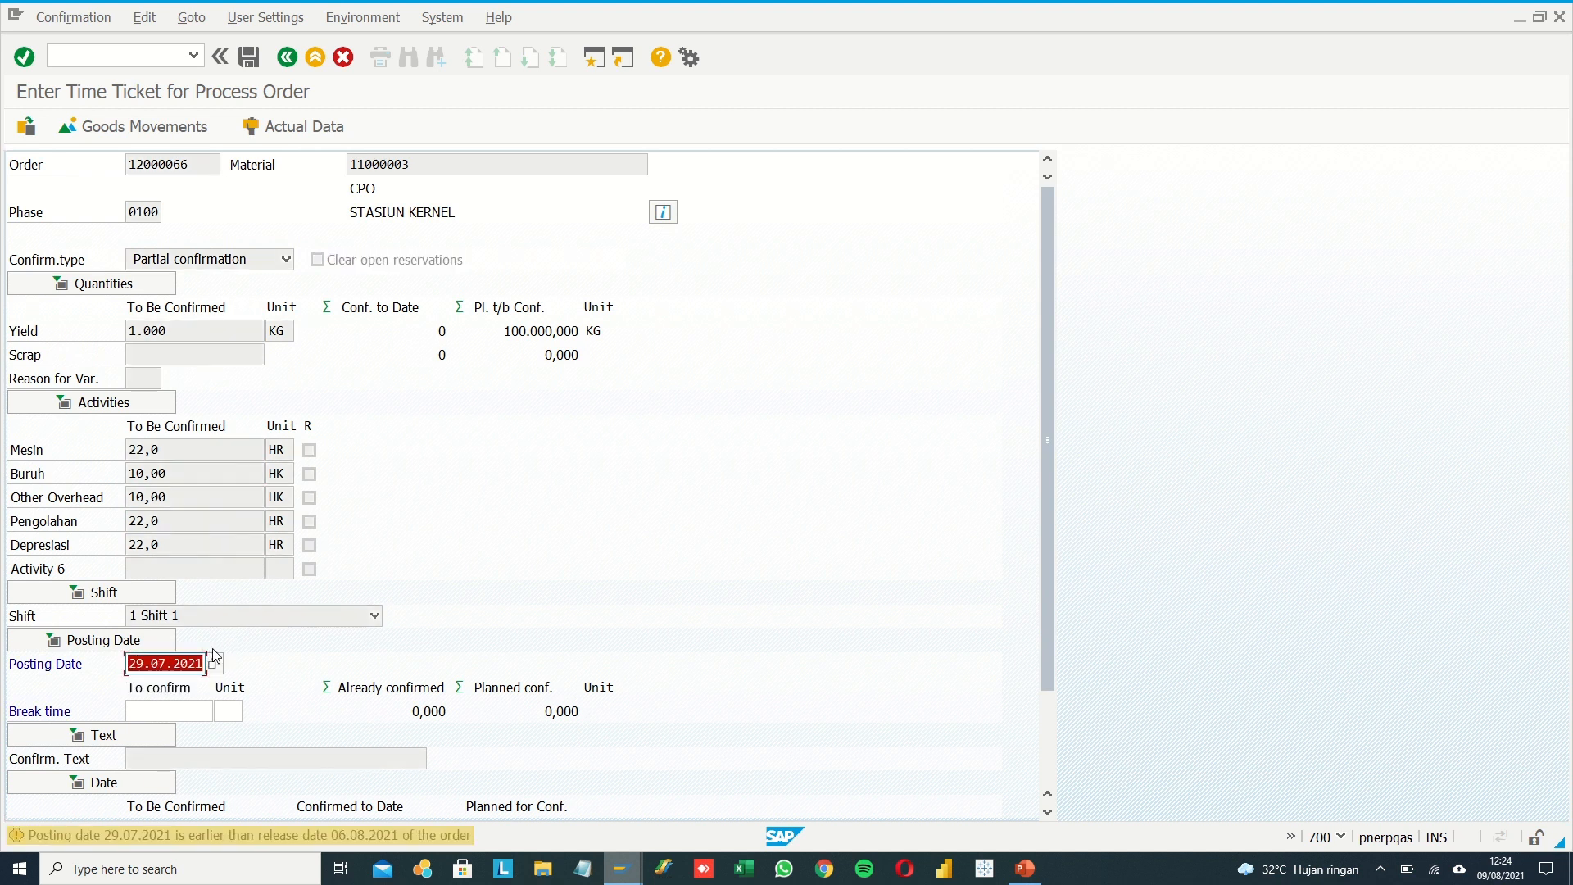
key(Return)
click(250, 59)
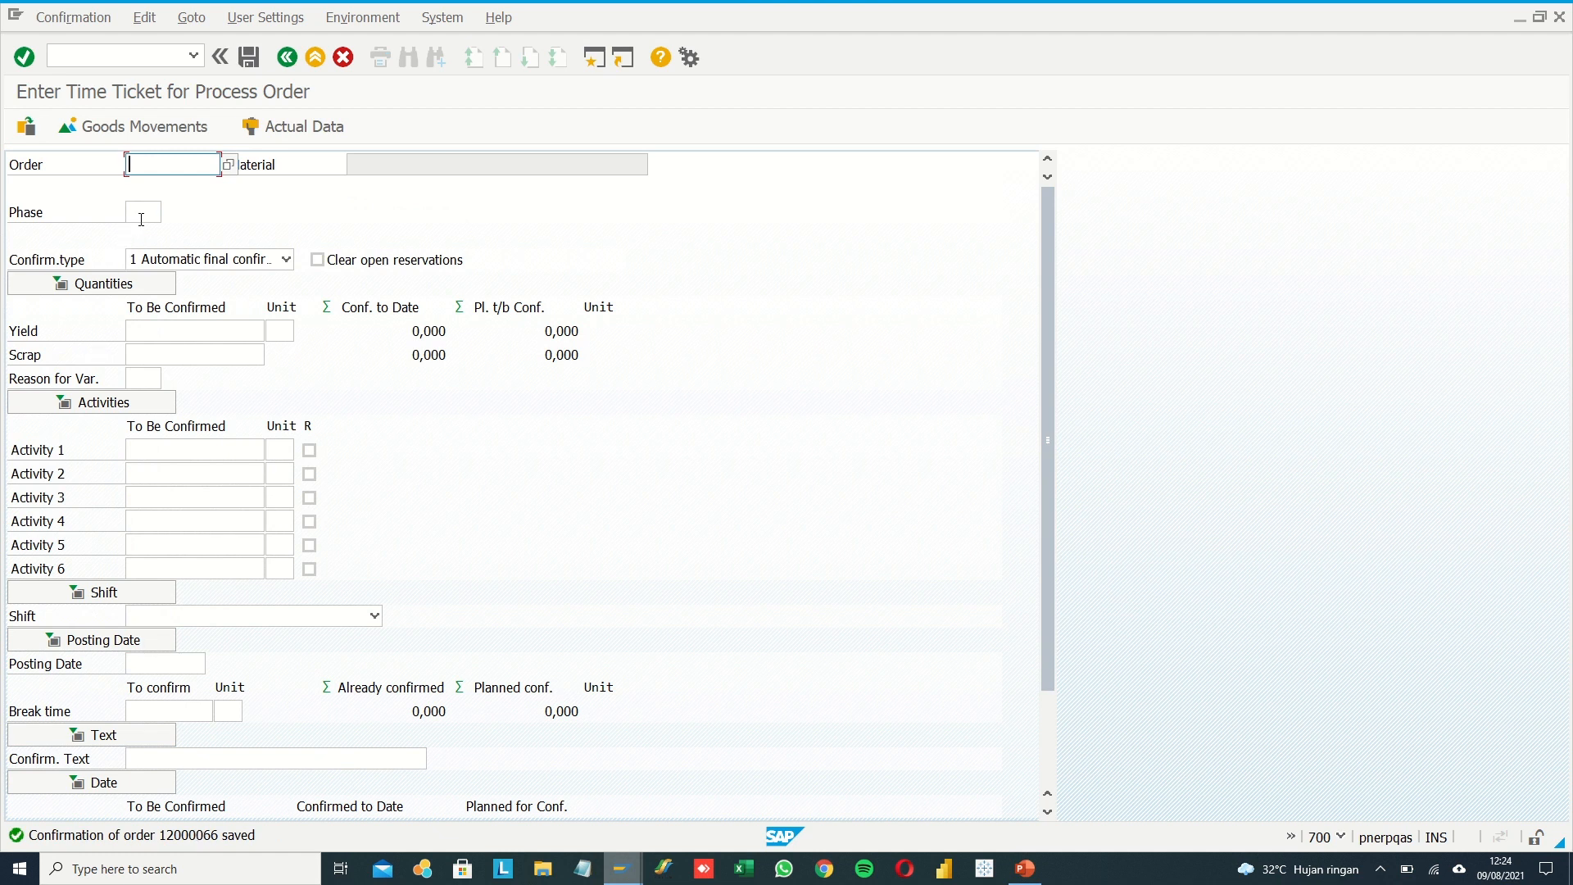
click(173, 619)
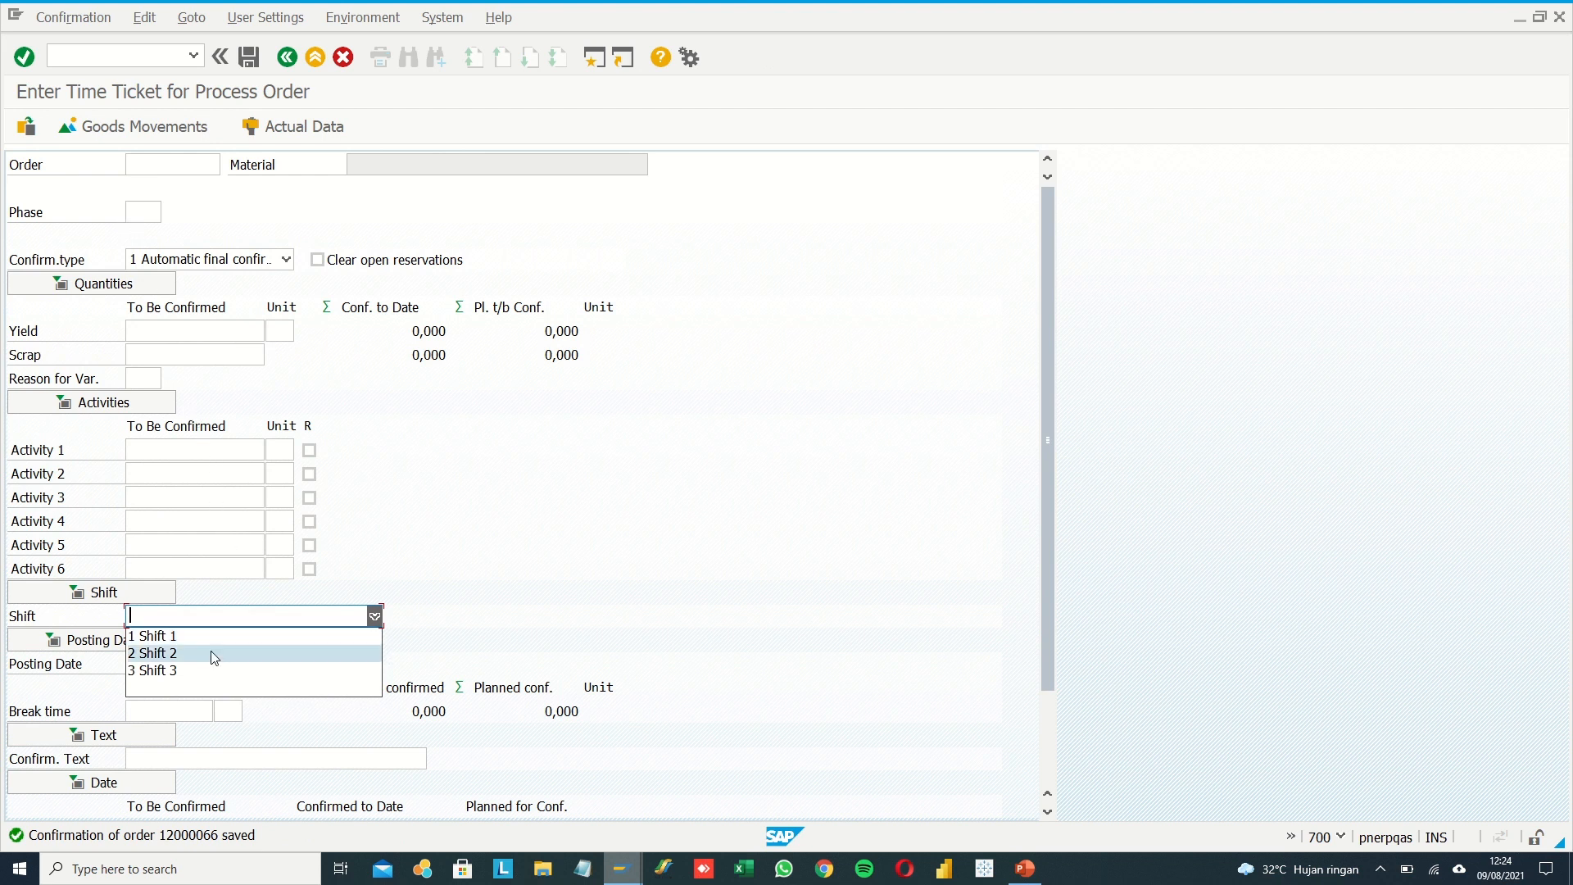
click(359, 527)
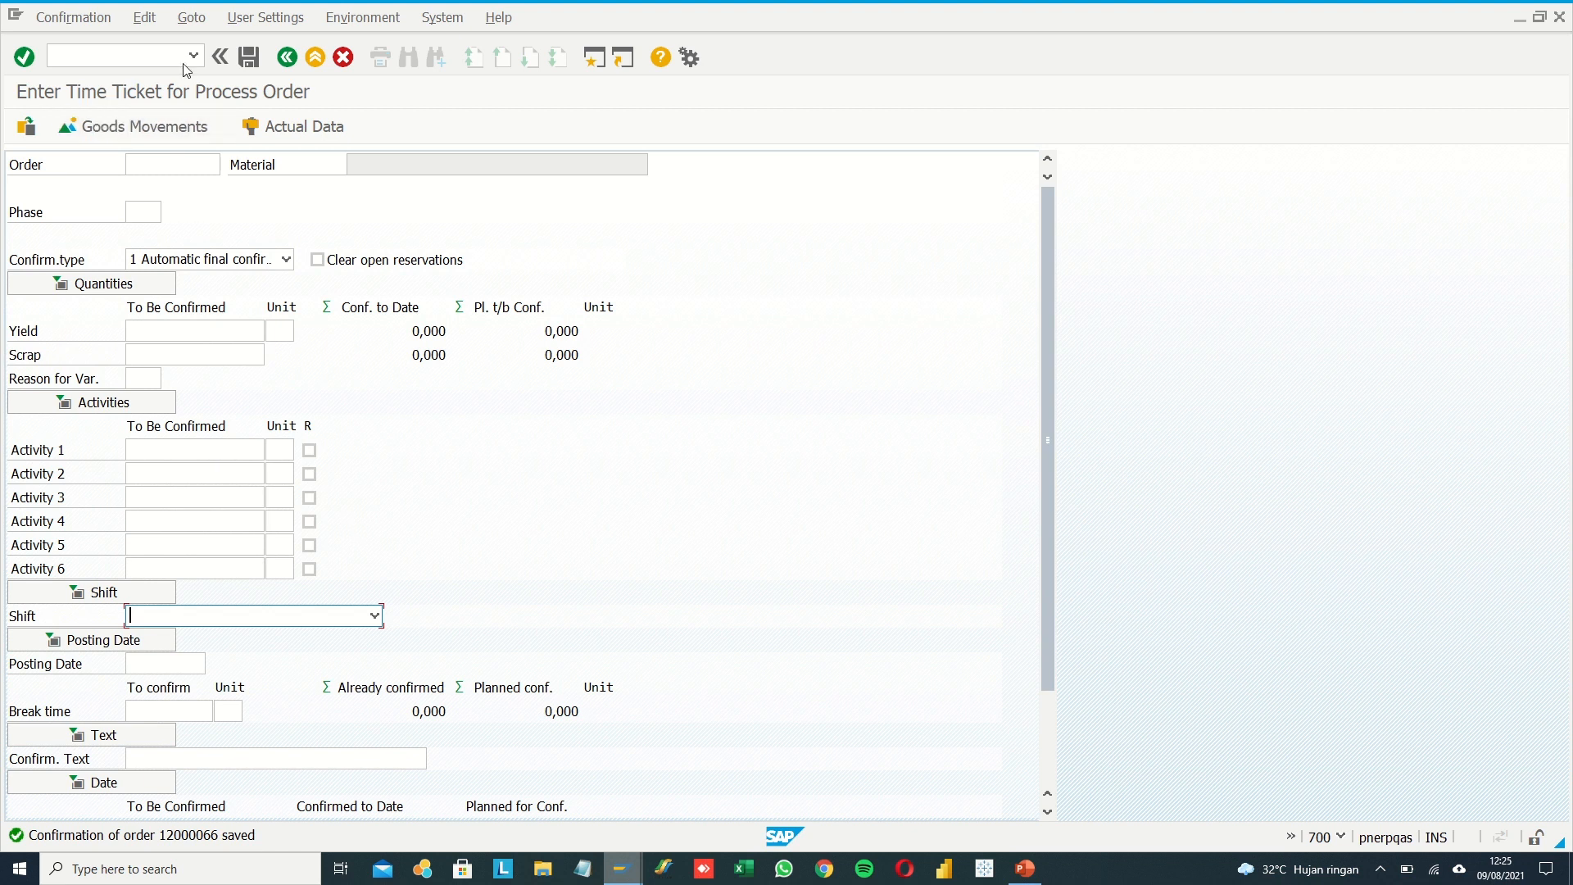
- Leave the time ticket entry and open the Process Order Information System transaction
click(278, 59)
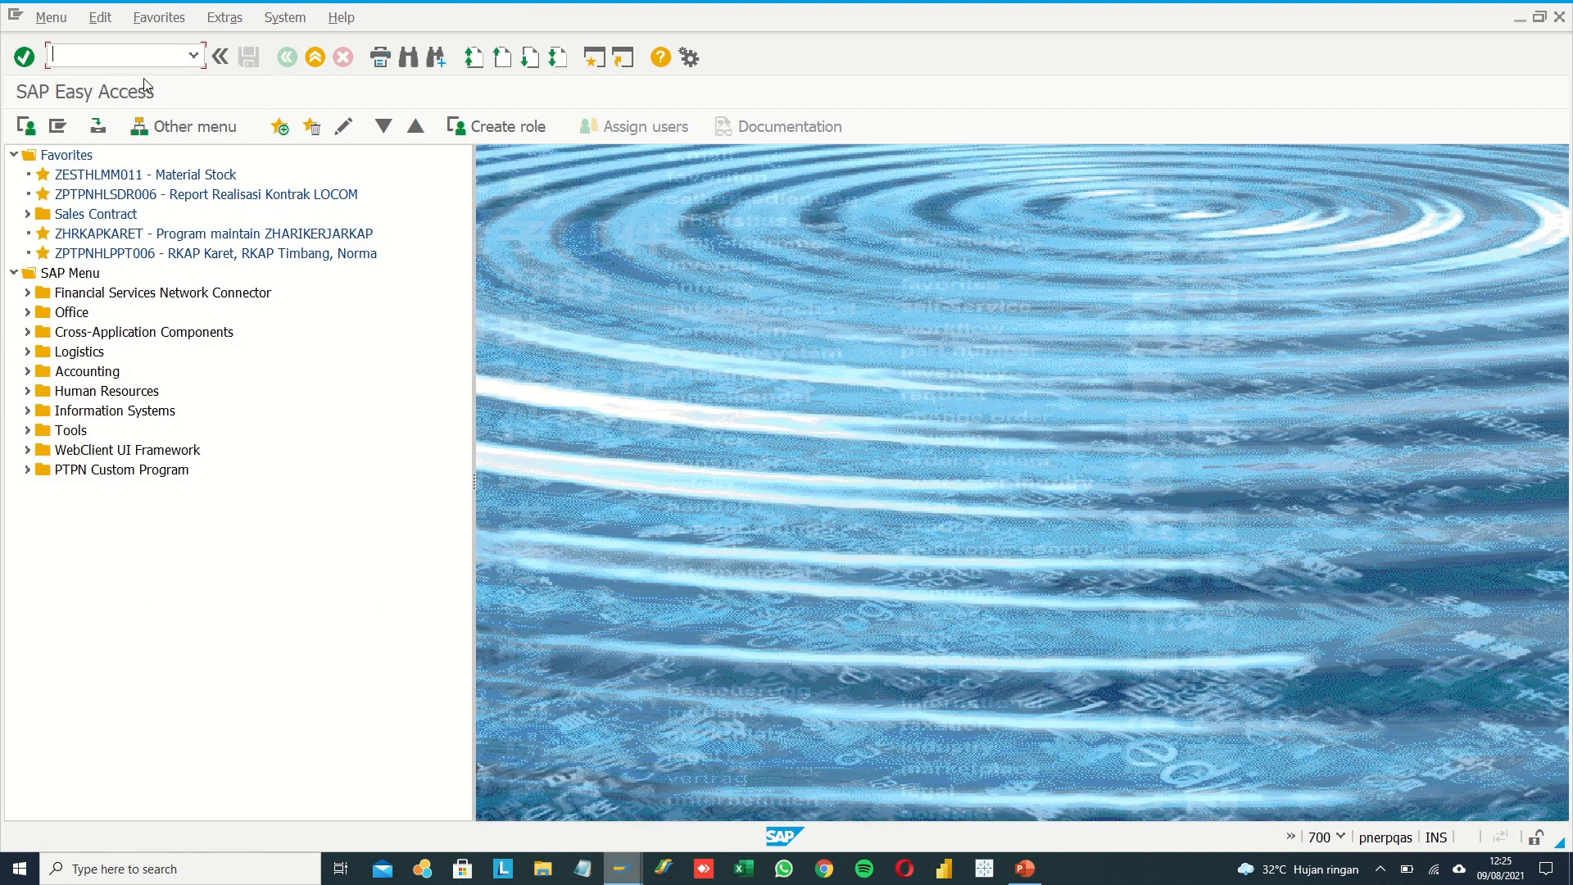
text(COOISP)
key(Return)
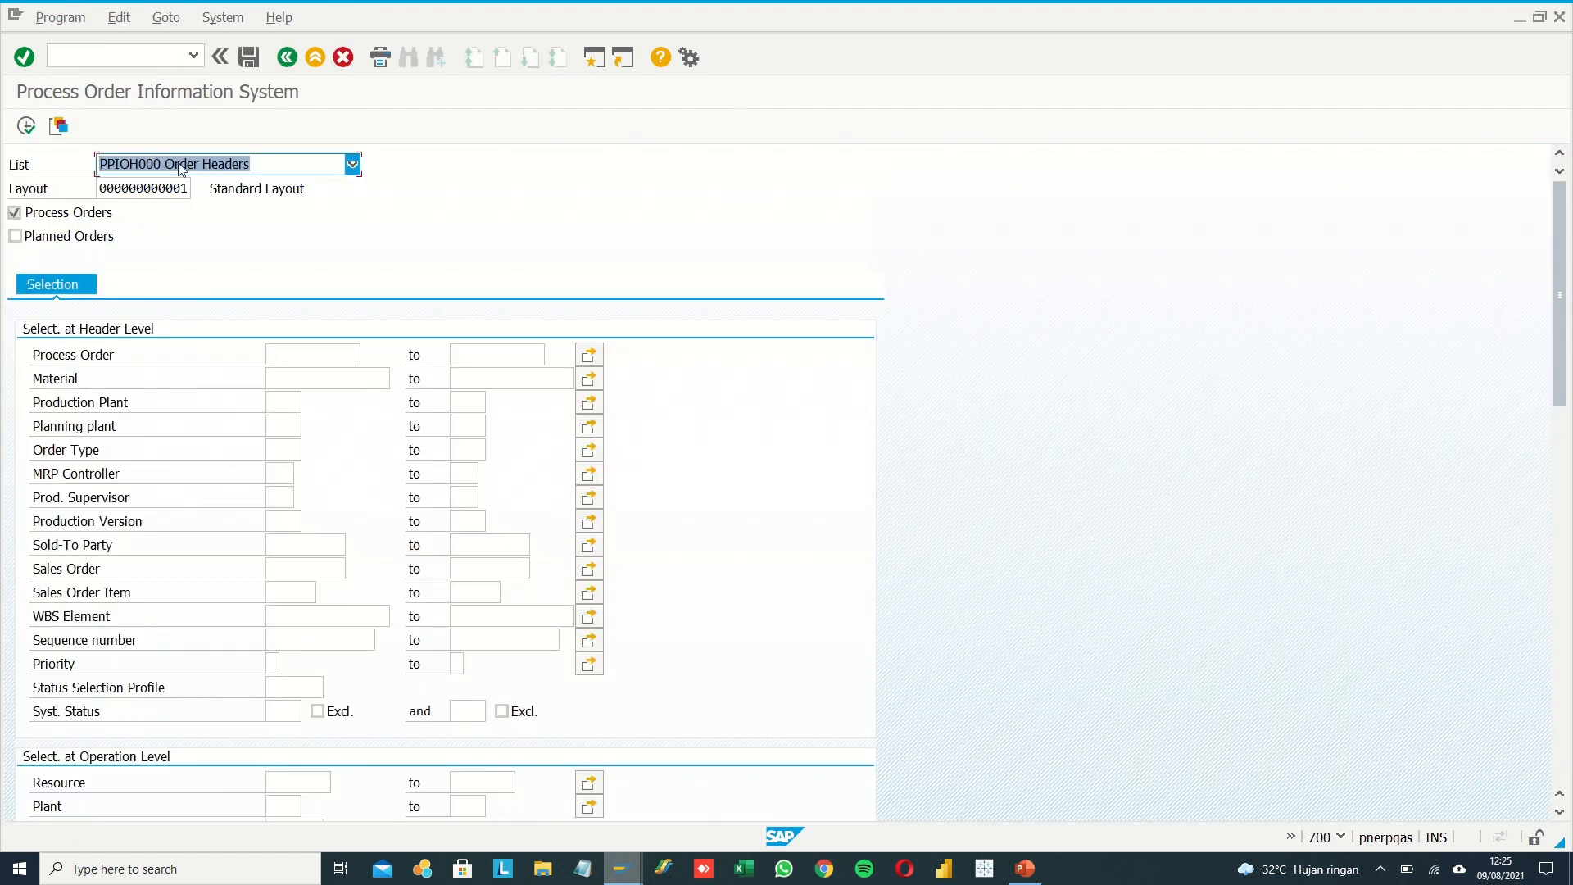
- Set the report list to PPIOR000 Confirmations and its layout to /PTPN
click(184, 168)
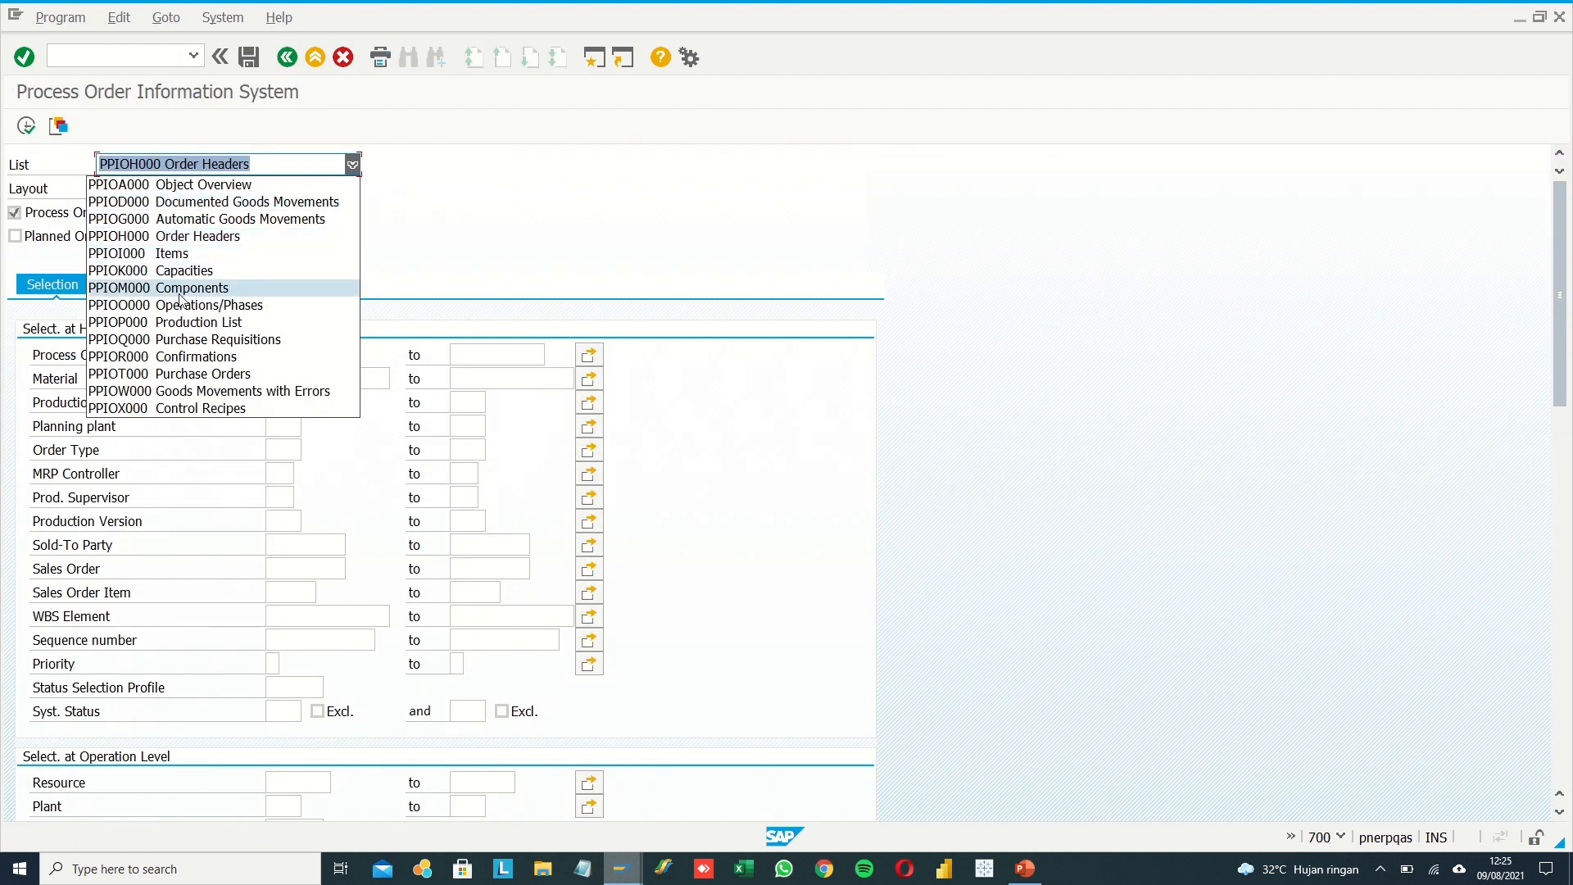
click(190, 357)
click(187, 187)
click(198, 188)
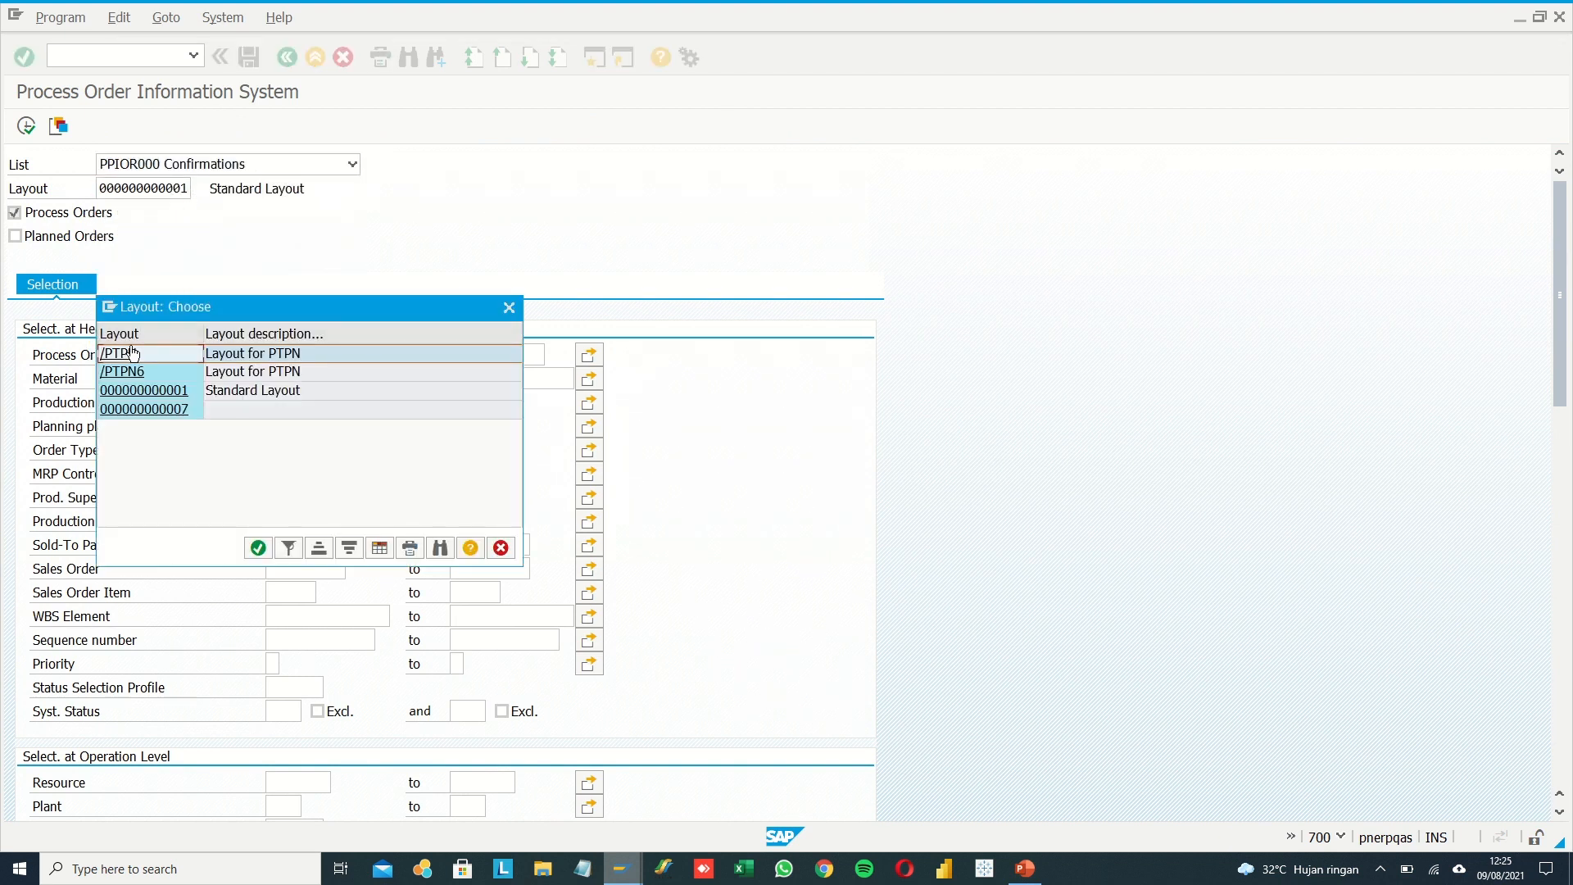
click(118, 355)
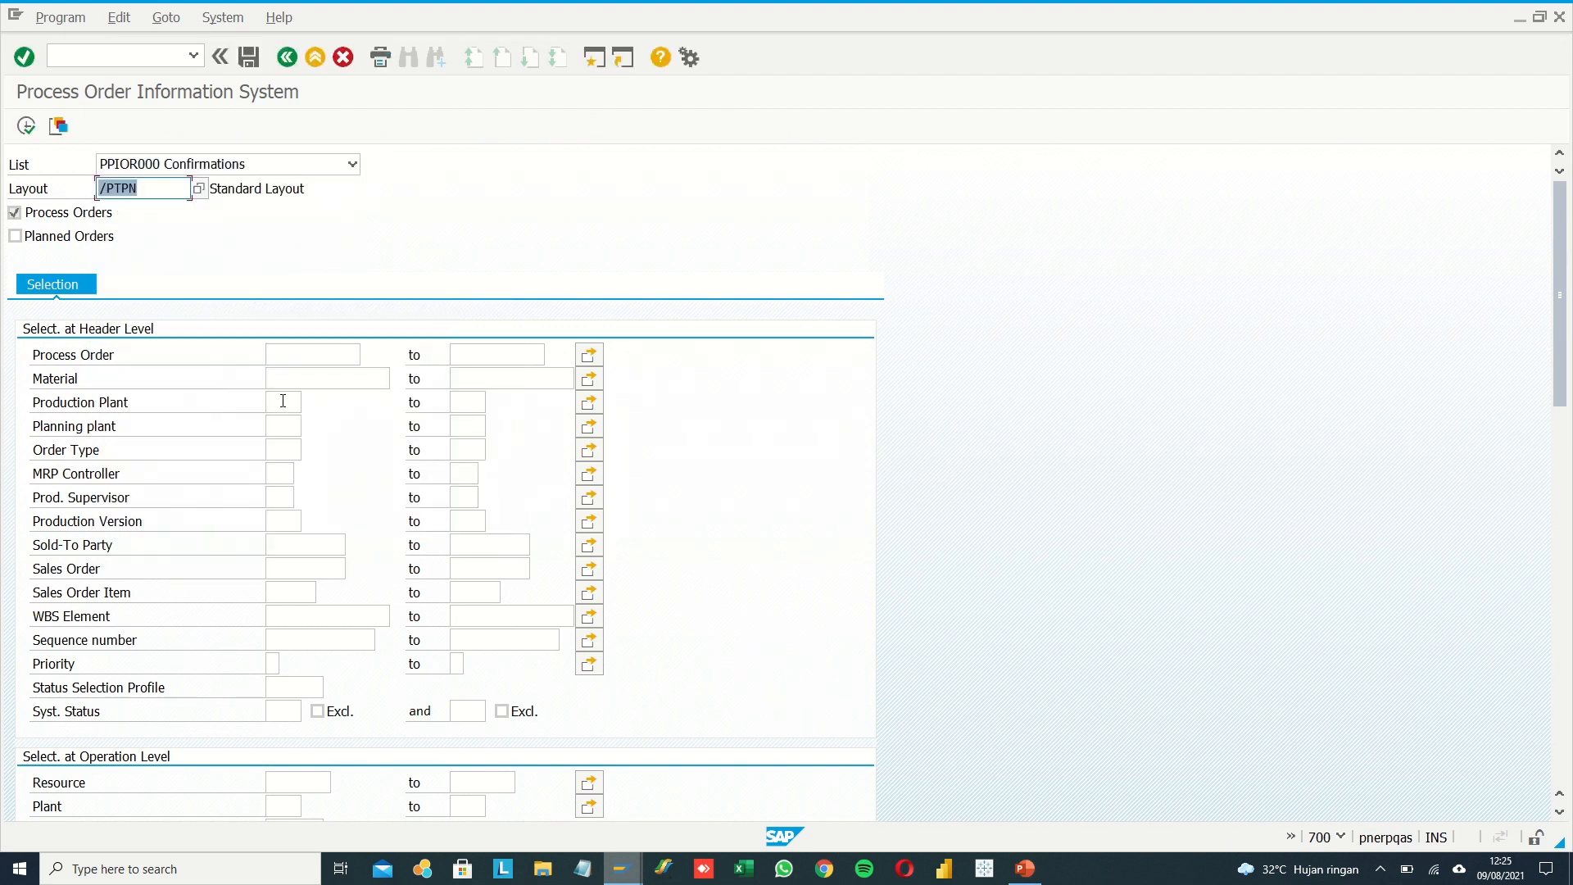
- Restrict the header-level selection to production plant CP03
click(284, 400)
text(CP03)
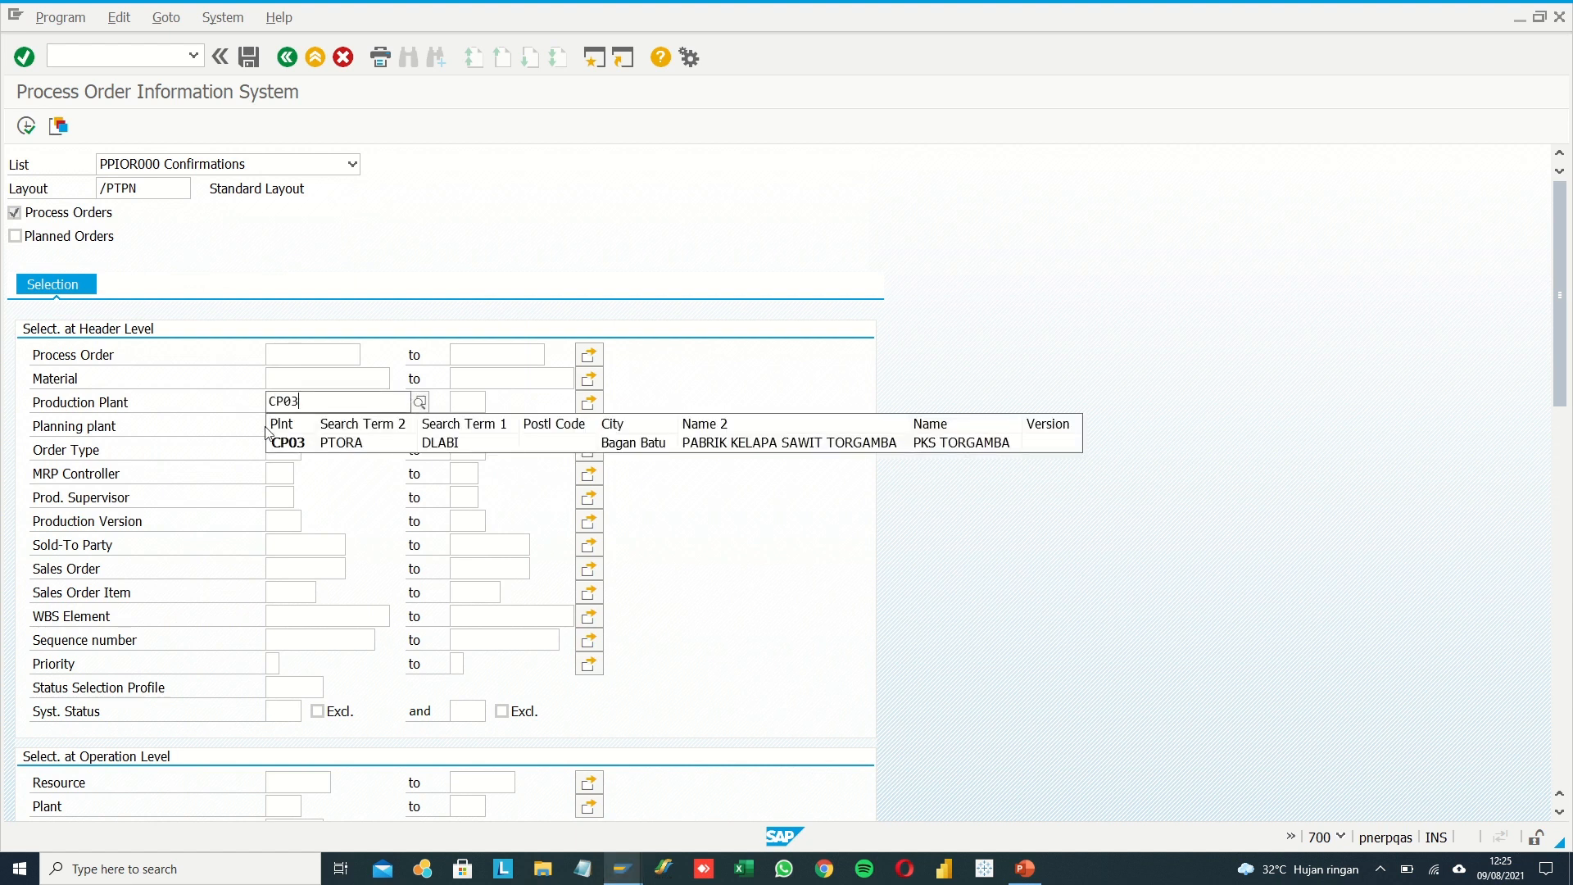
click(288, 444)
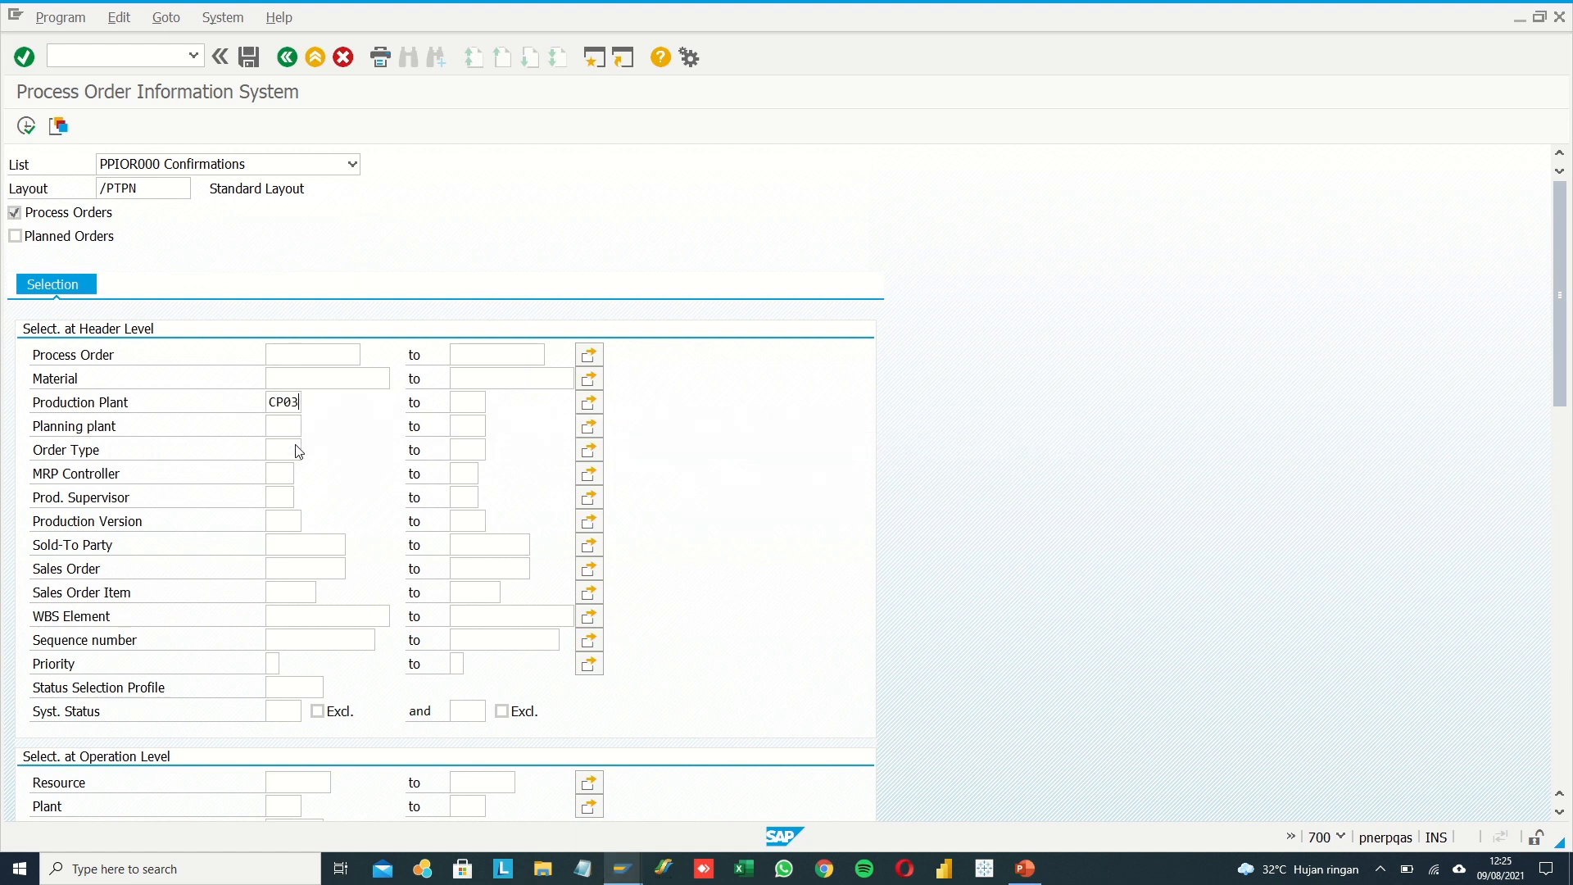
- Set the header-level basic start date to 29.07.2021, run the confirmations report and return to the selection
scroll(351, 585, down, 3)
scroll(351, 585, down, 5)
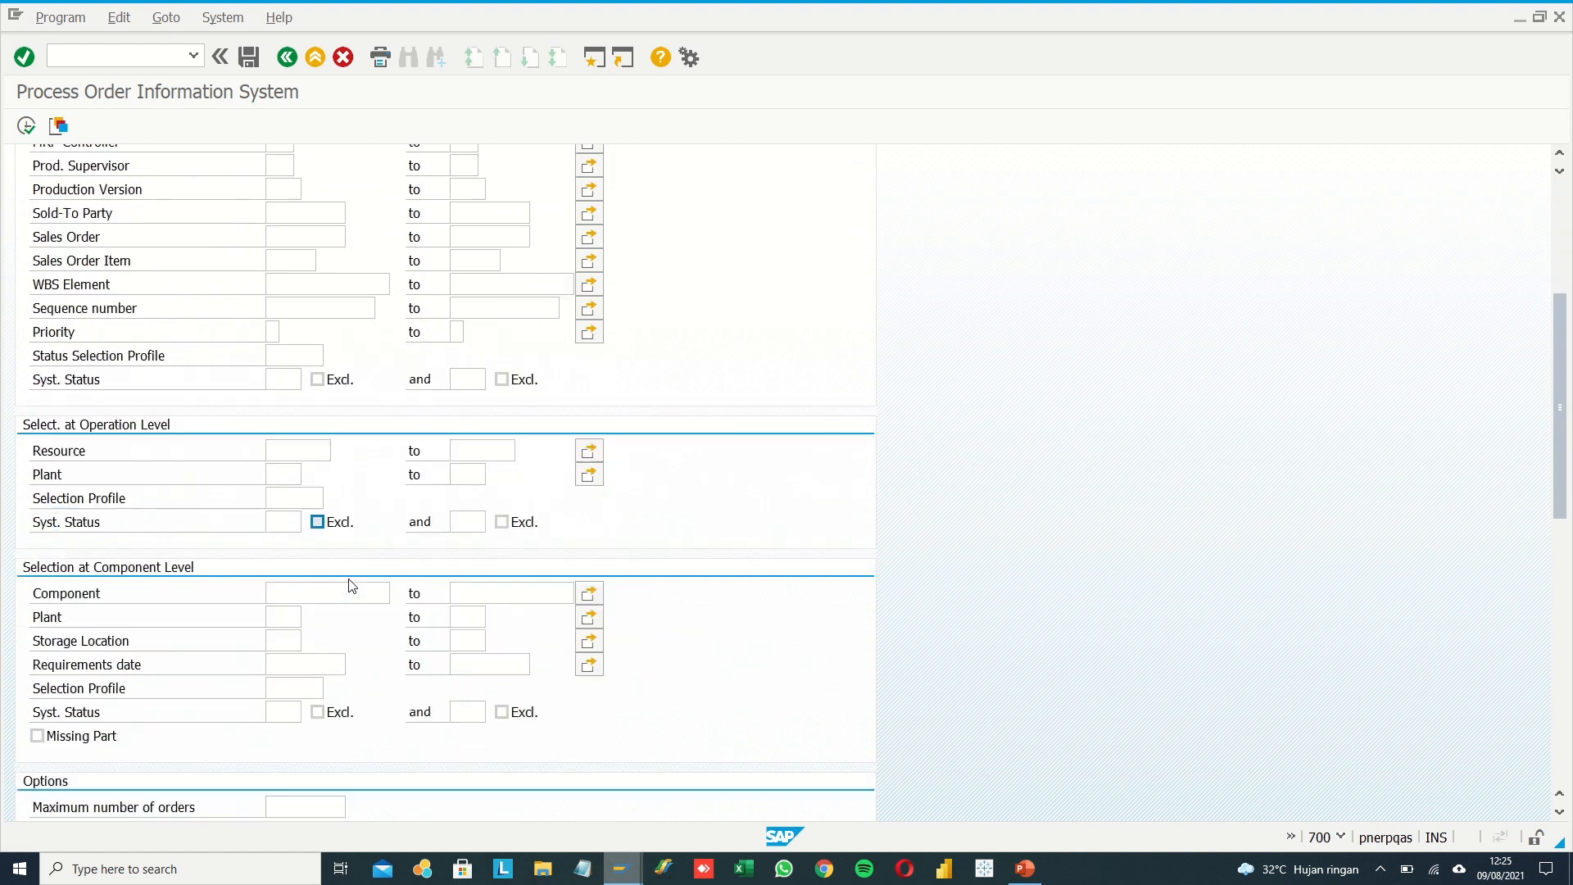
scroll(351, 585, down, 3)
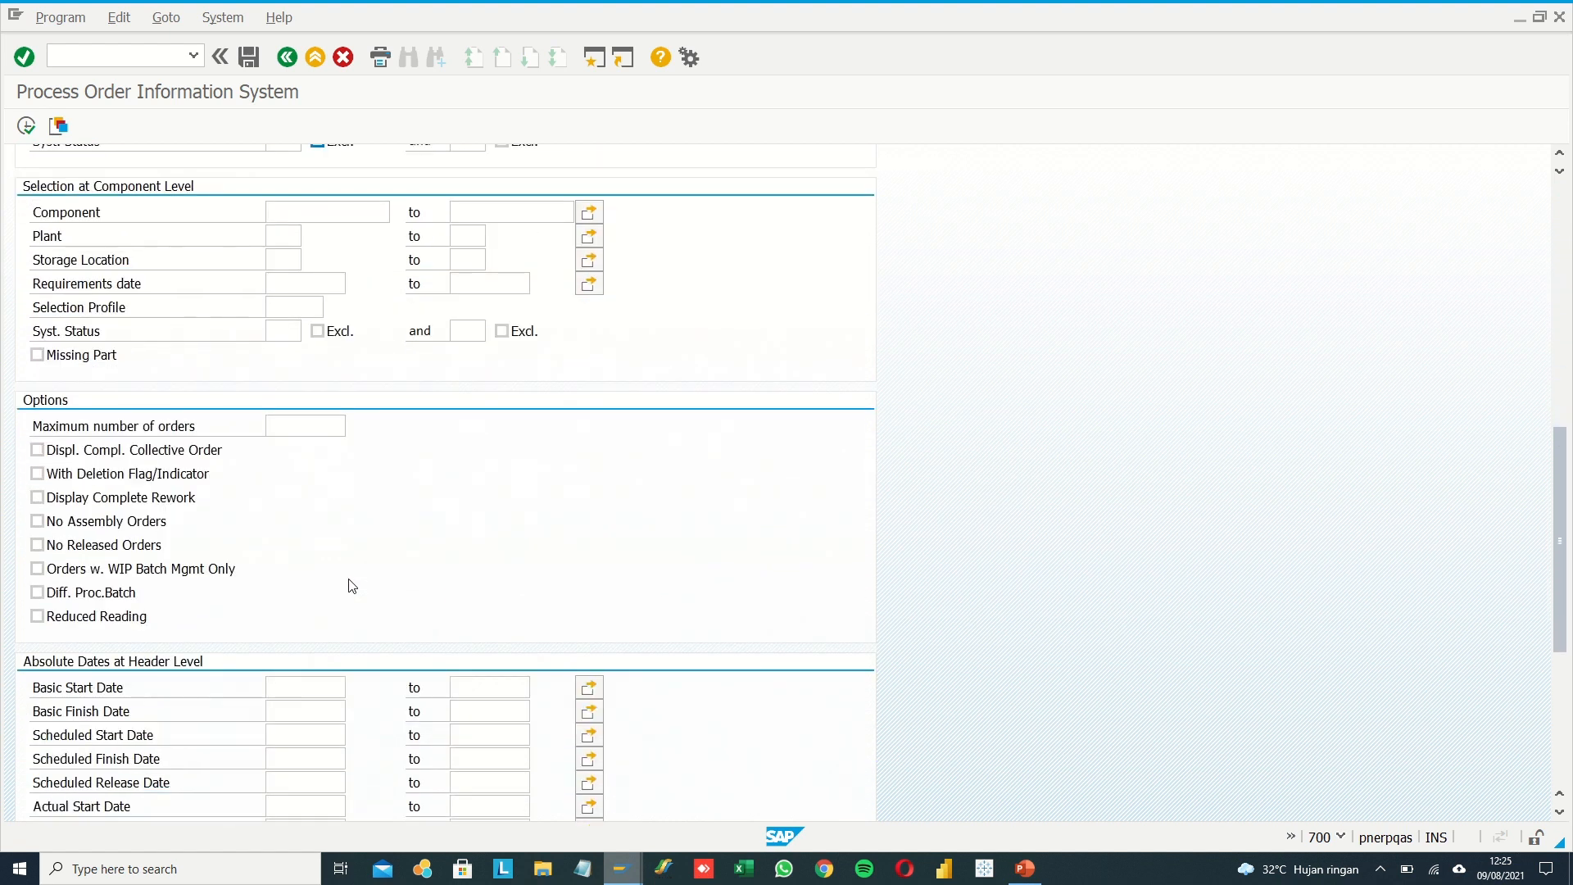
scroll(352, 585, down, 1)
click(308, 649)
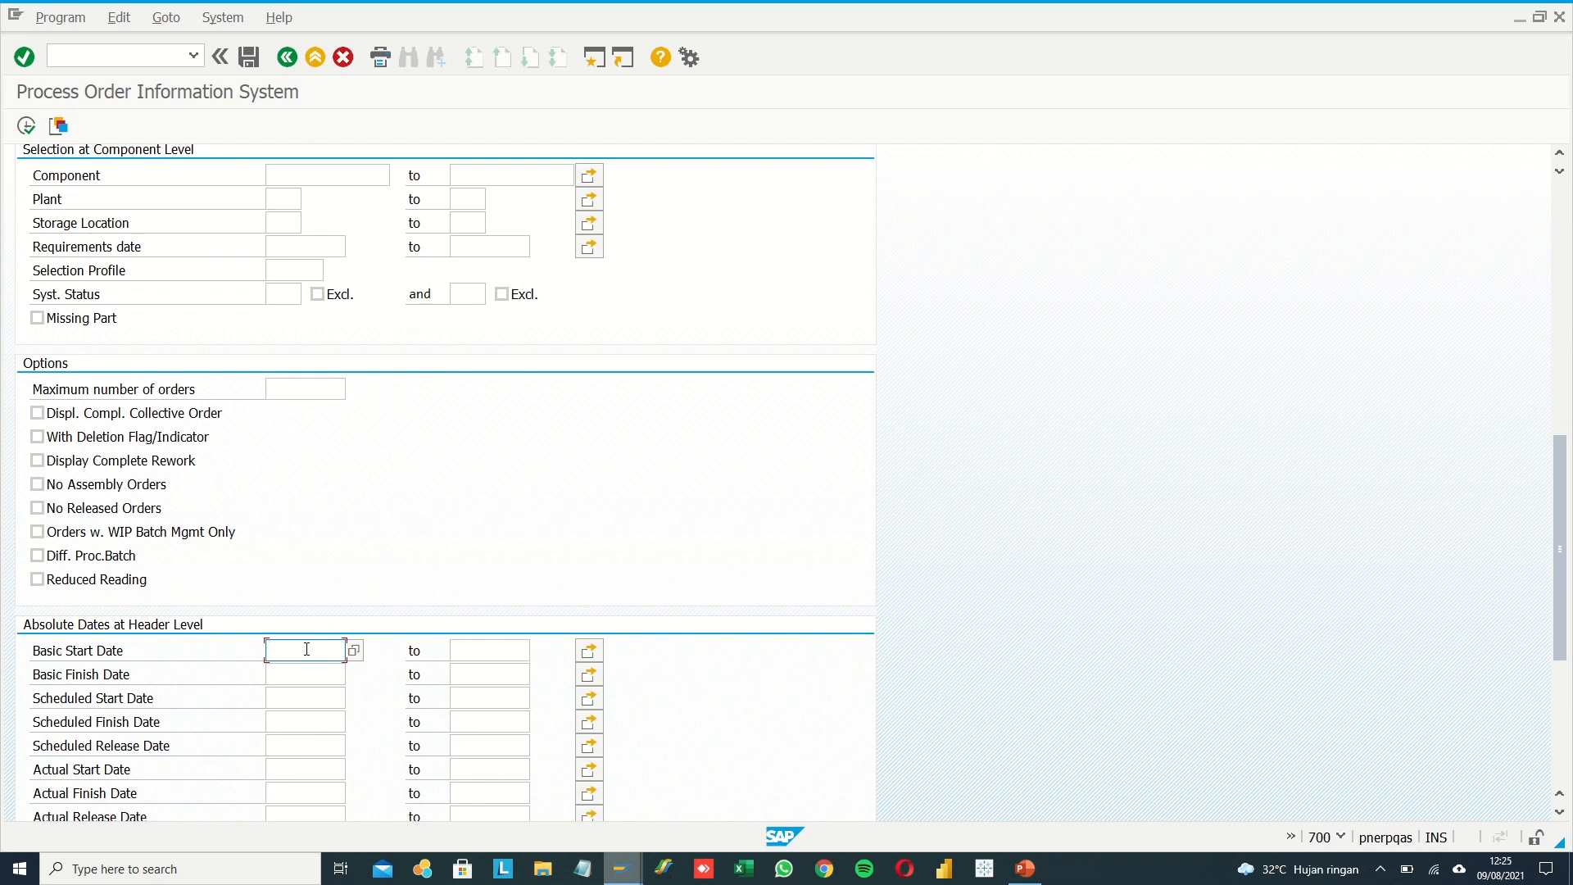
click(304, 651)
text(2)
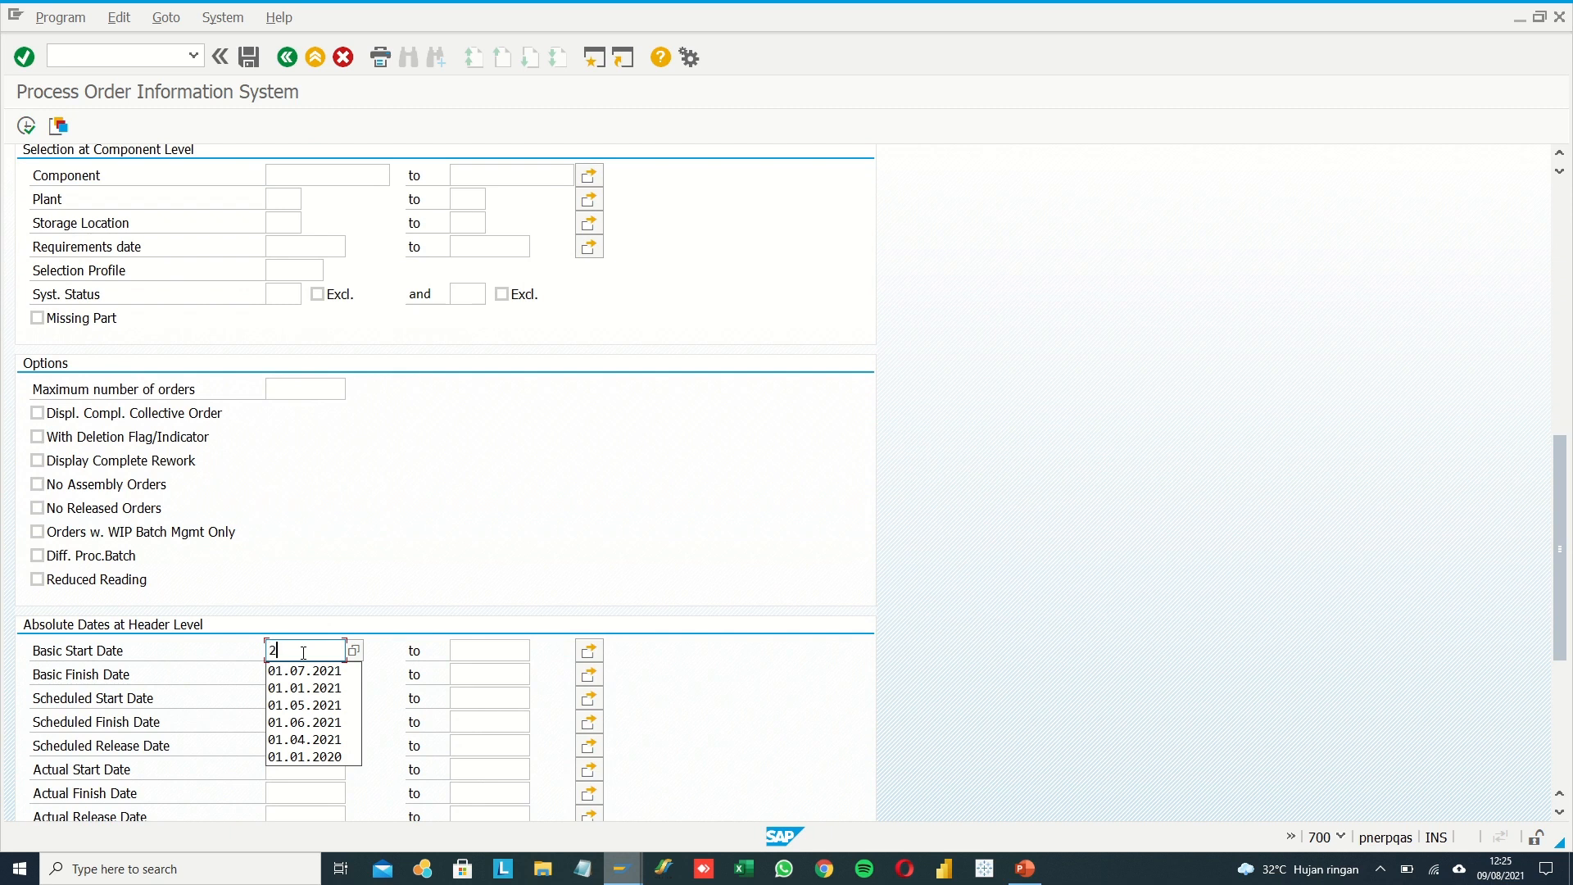
text(9.07.2021)
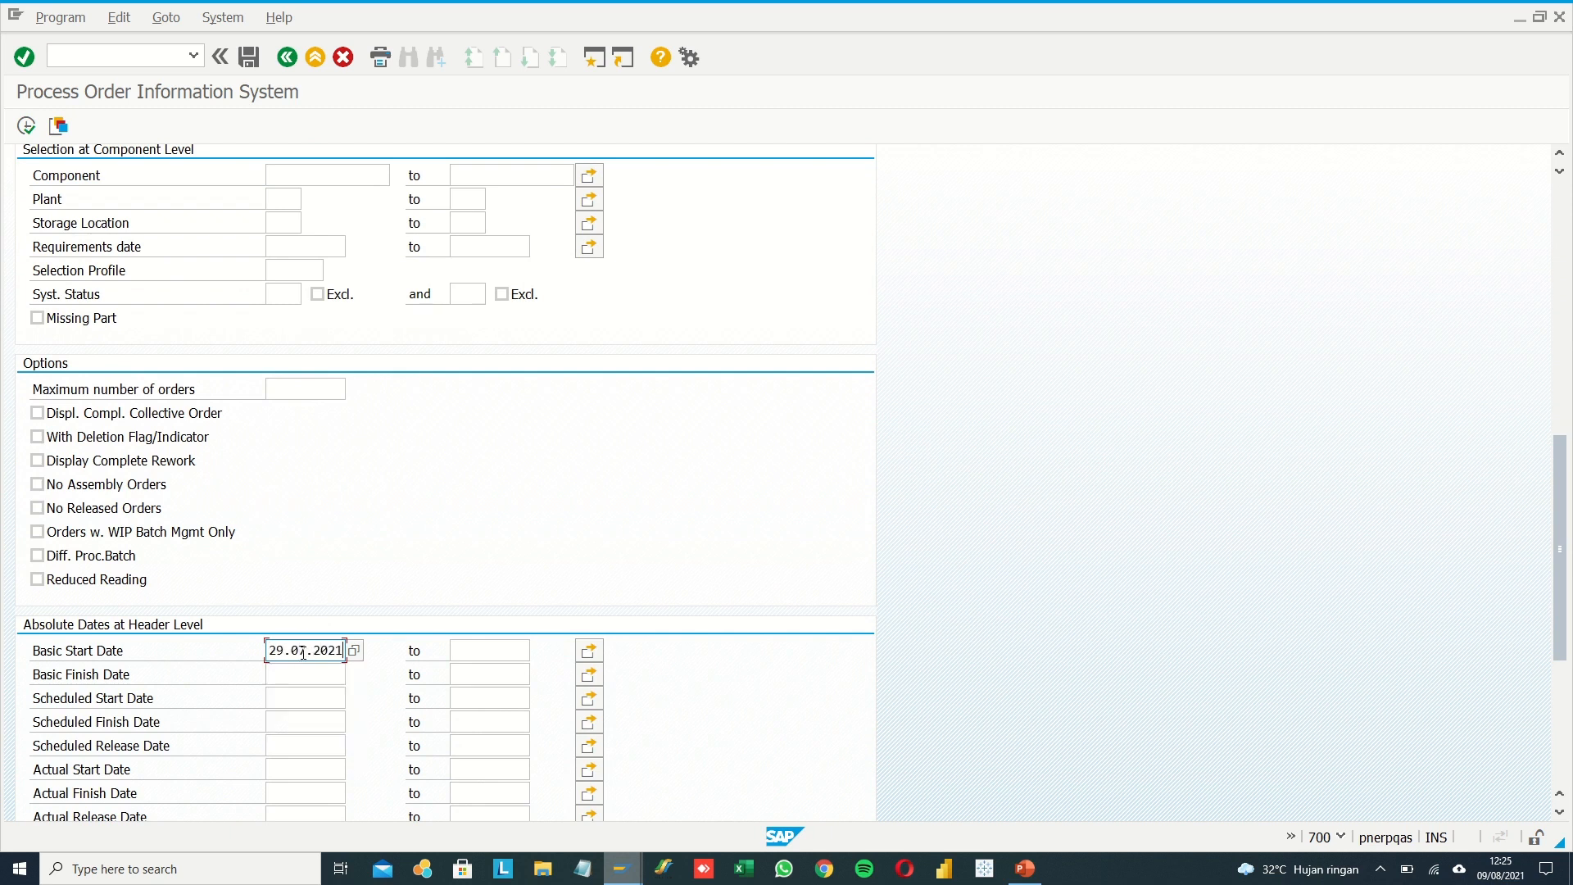
drag(267, 650, 330, 650)
click(481, 651)
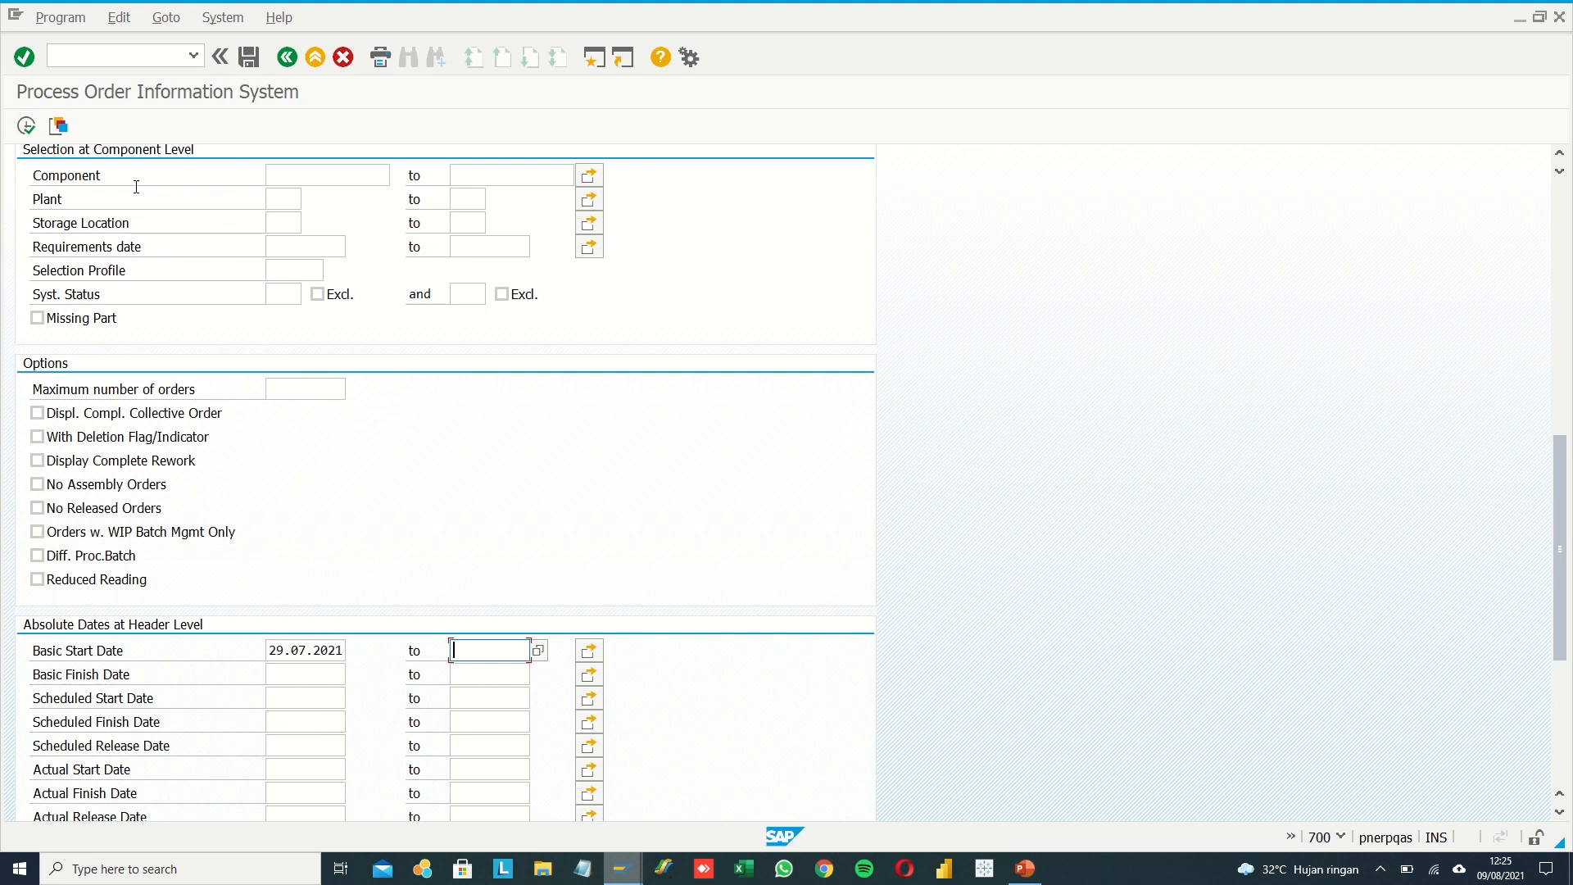
click(26, 125)
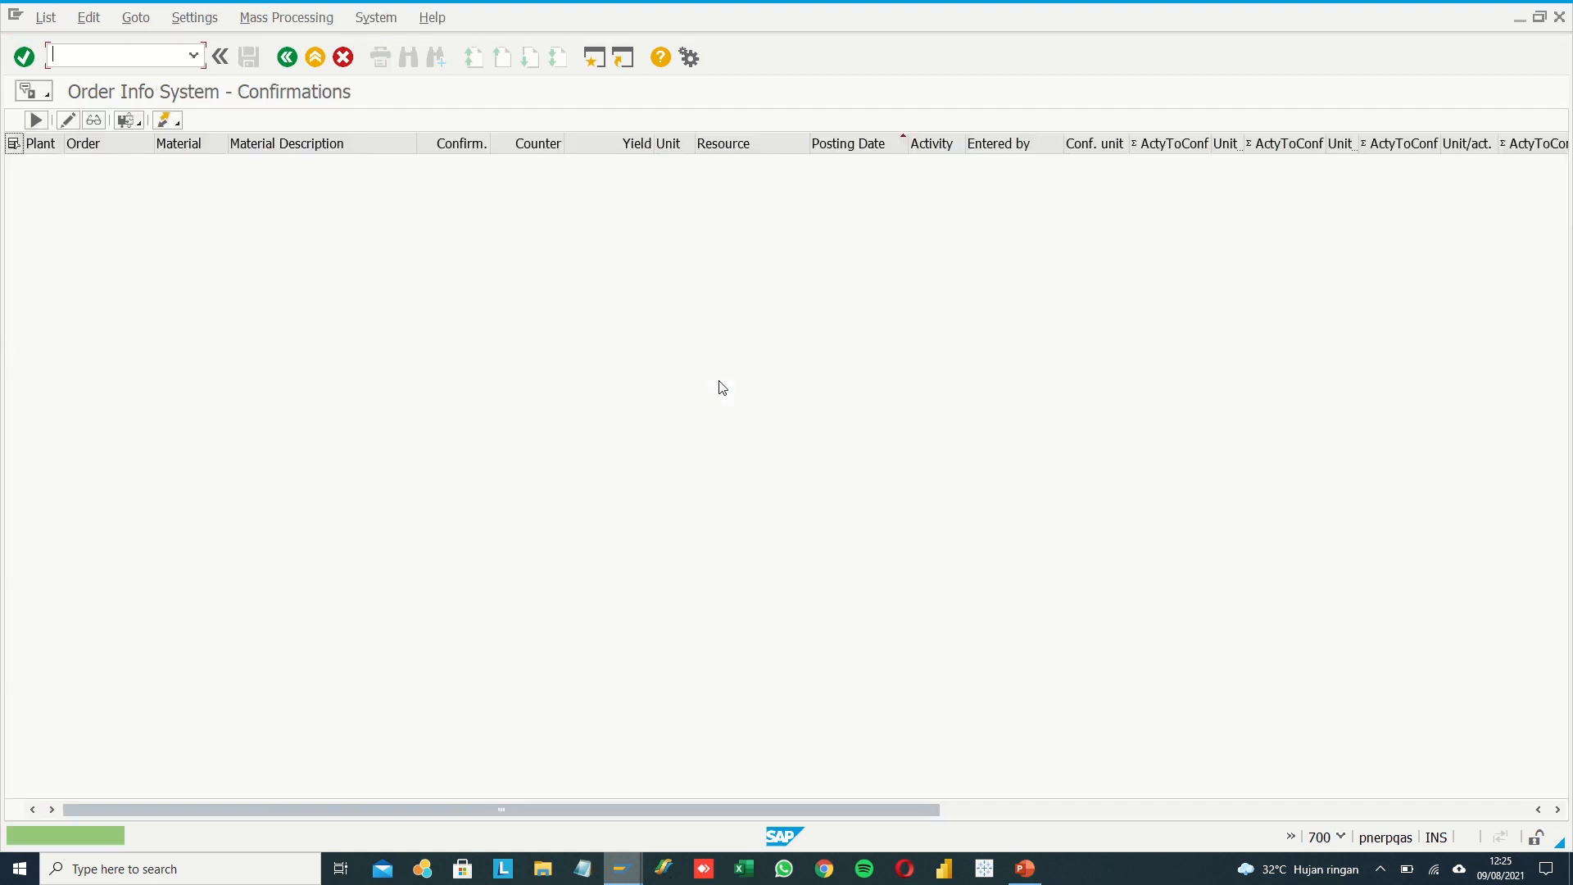
click(287, 56)
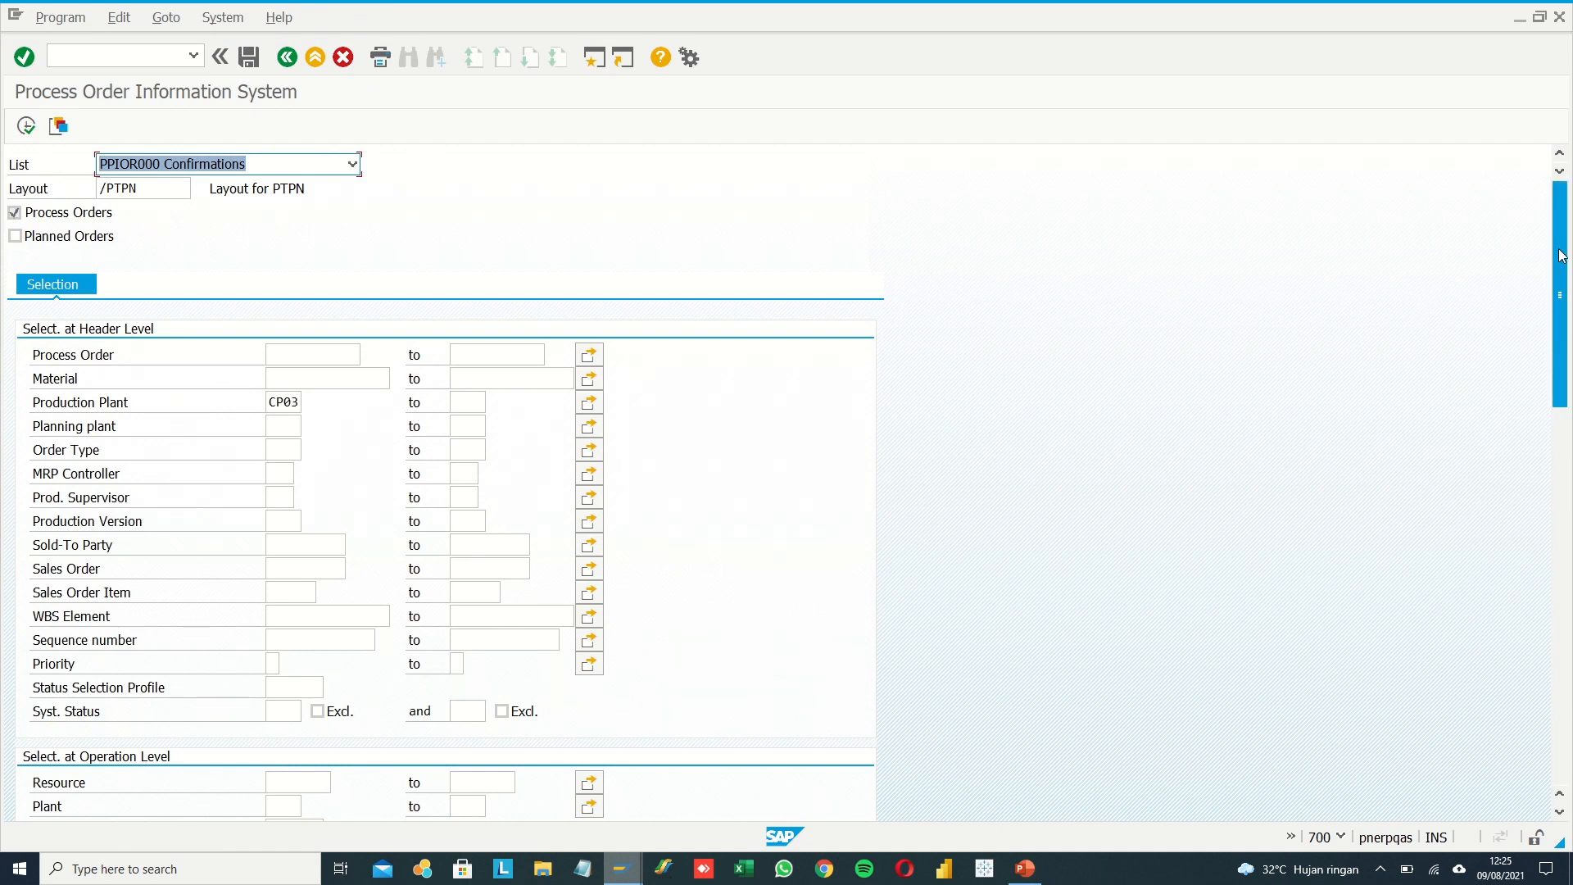
- Set the basic start date range to 01.07.2021 to 31.07.2021 and run the confirmations report
scroll(1563, 228, down, 5)
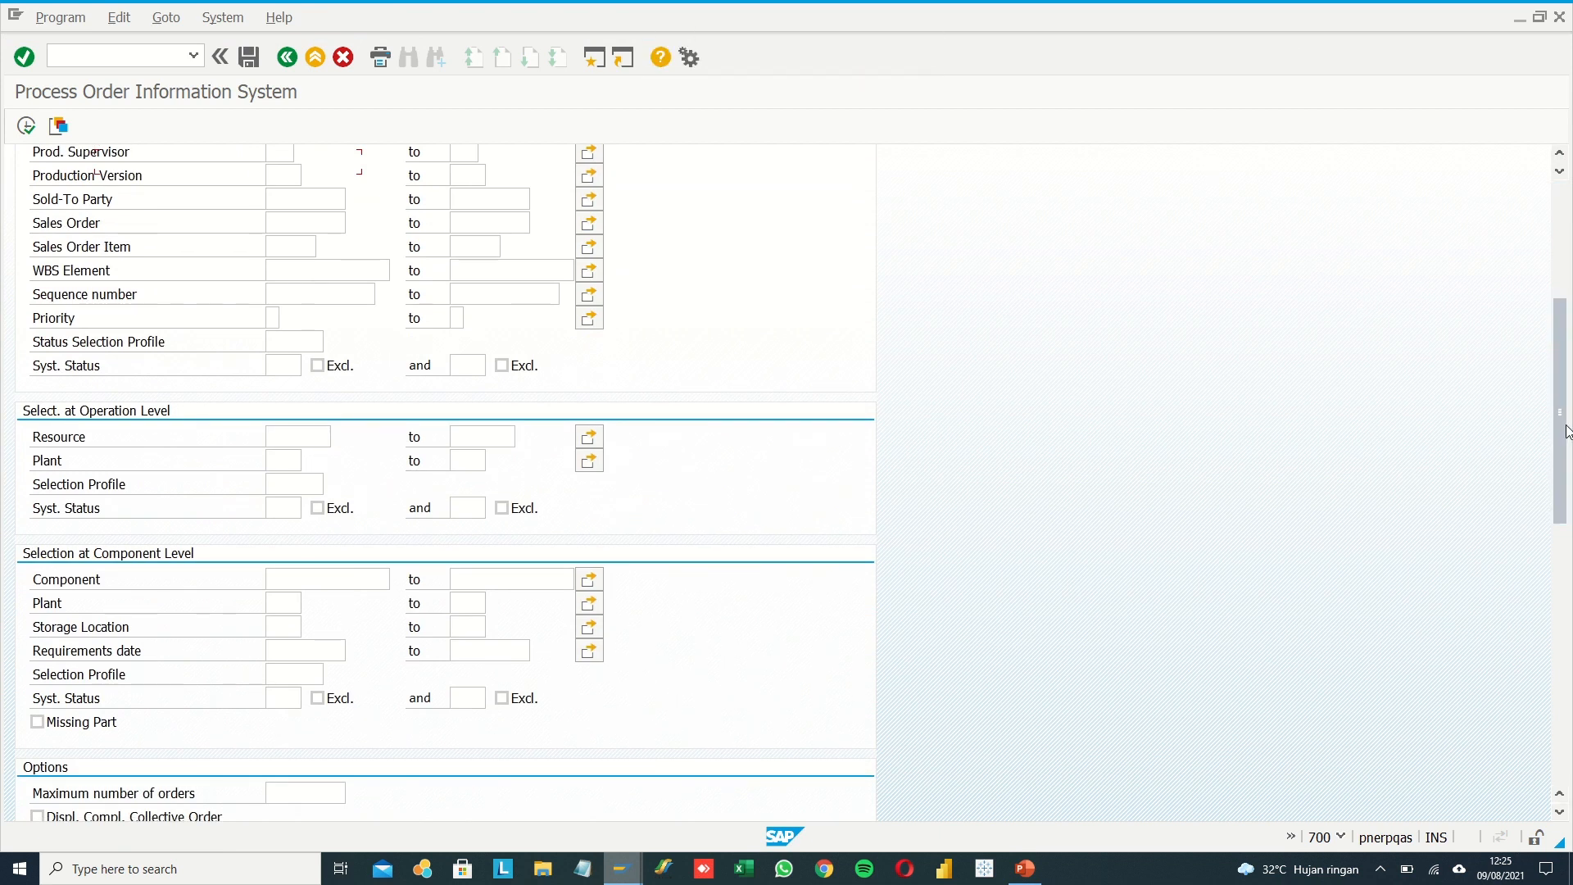
scroll(1376, 314, down, 9)
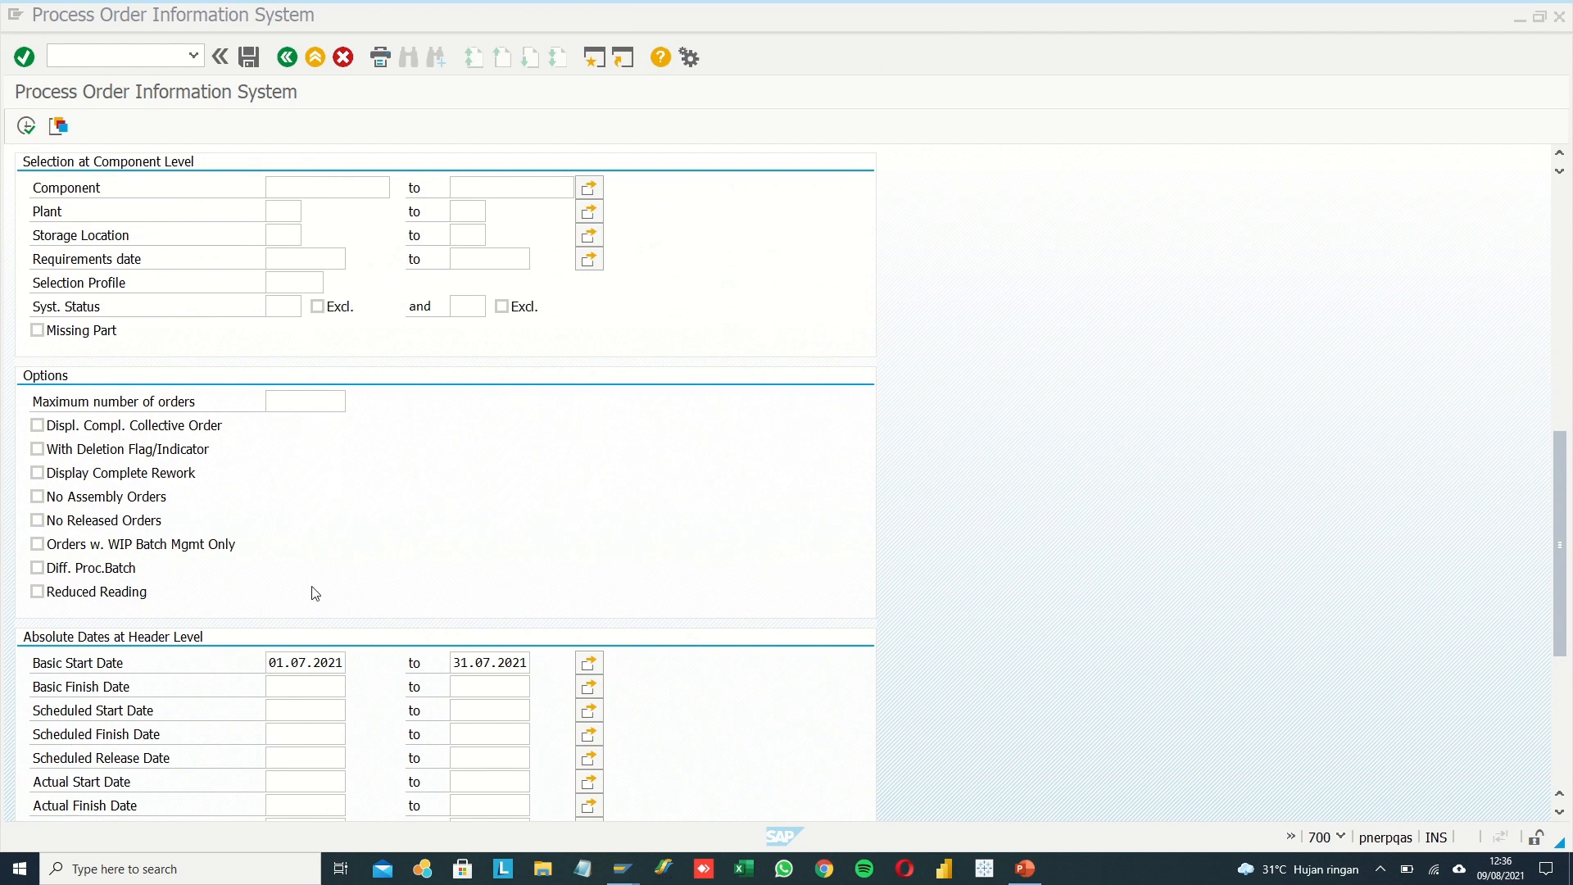
scroll(283, 586, up, 6)
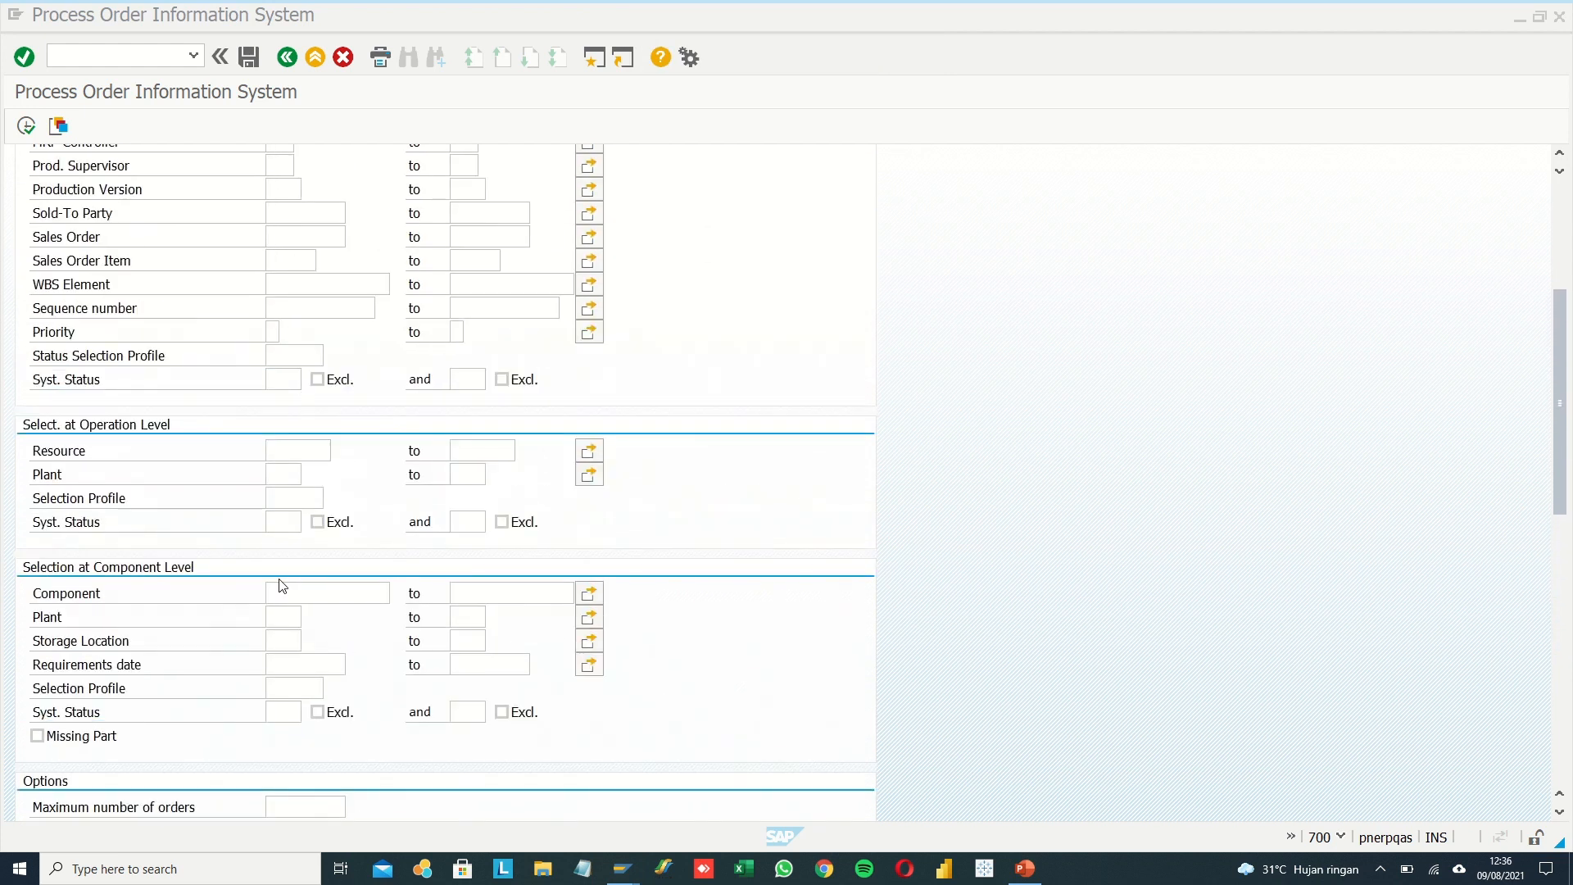
scroll(282, 587, up, 1)
click(26, 125)
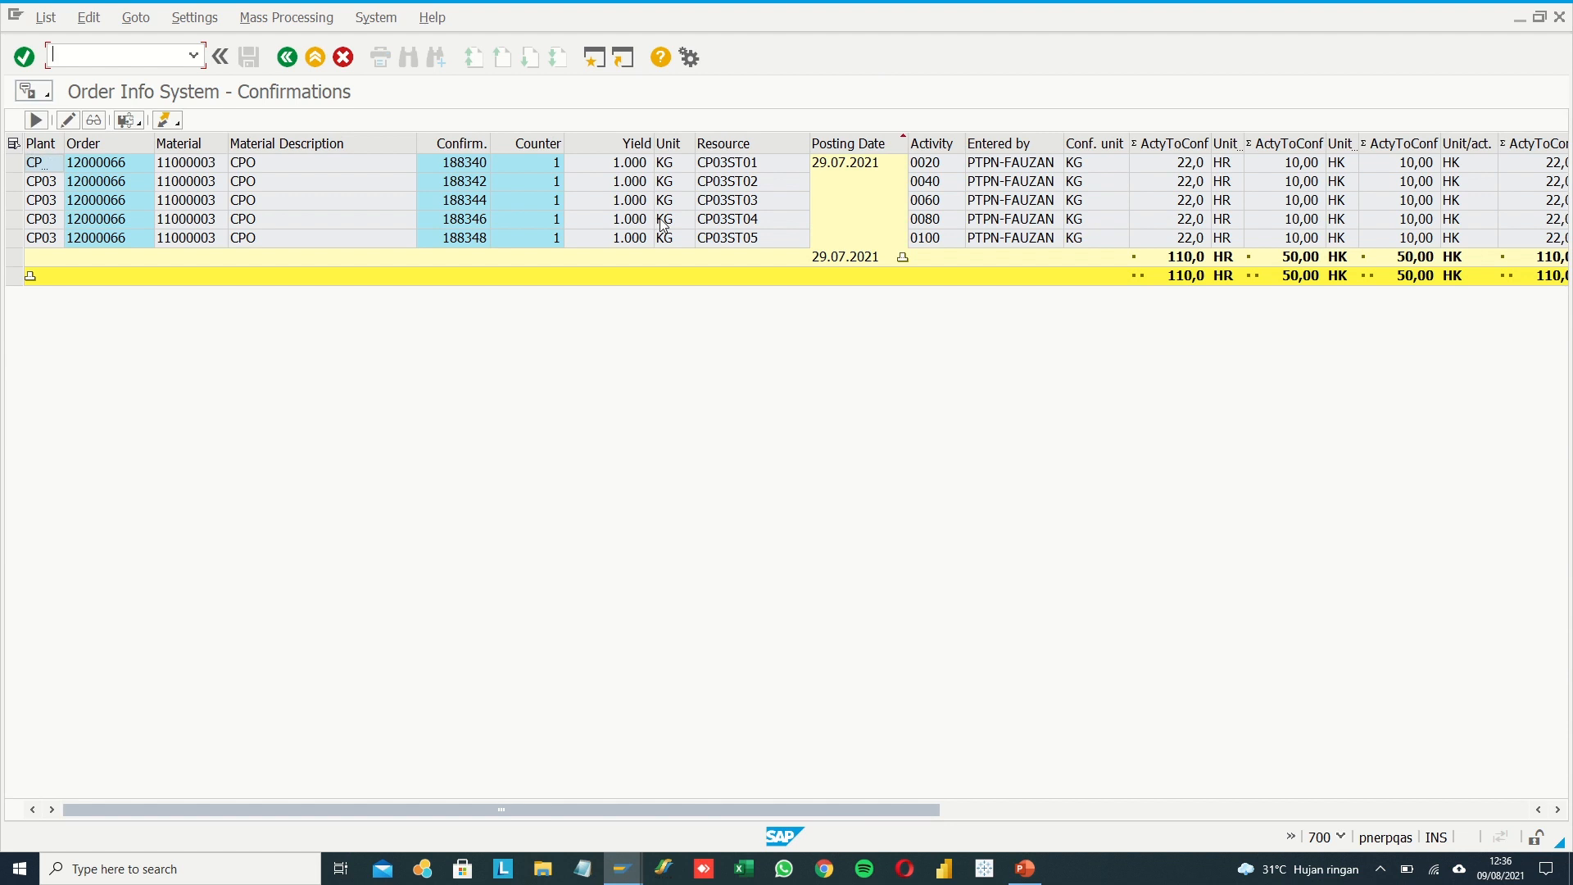
- Examine the resource, yield and confirmed activity columns across the full width of the confirmations list
click(716, 146)
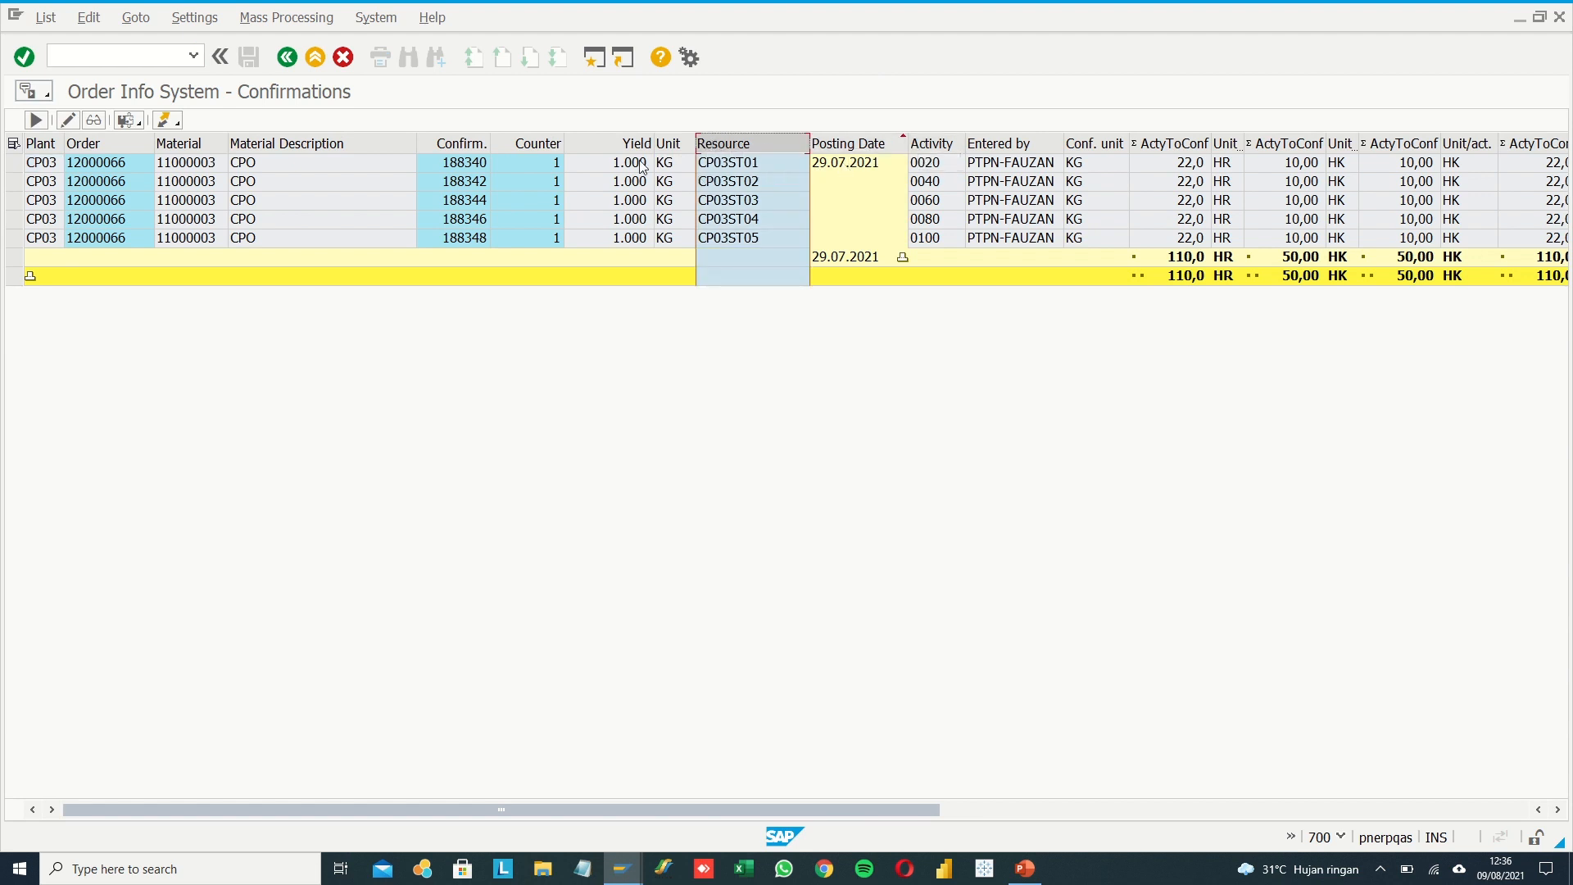
click(610, 141)
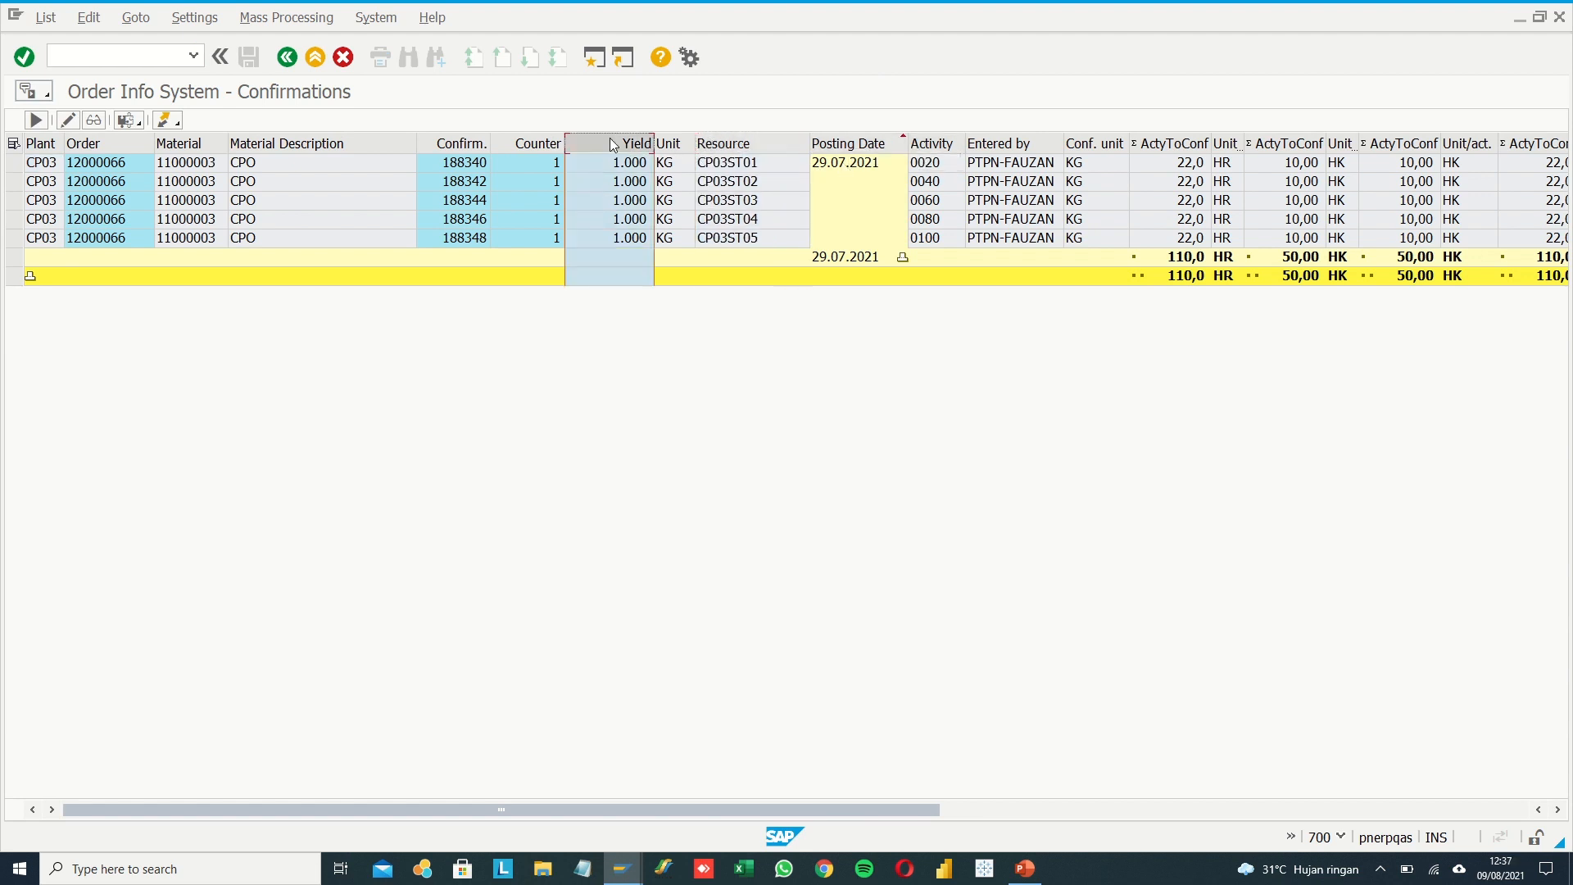
click(1178, 163)
click(1178, 182)
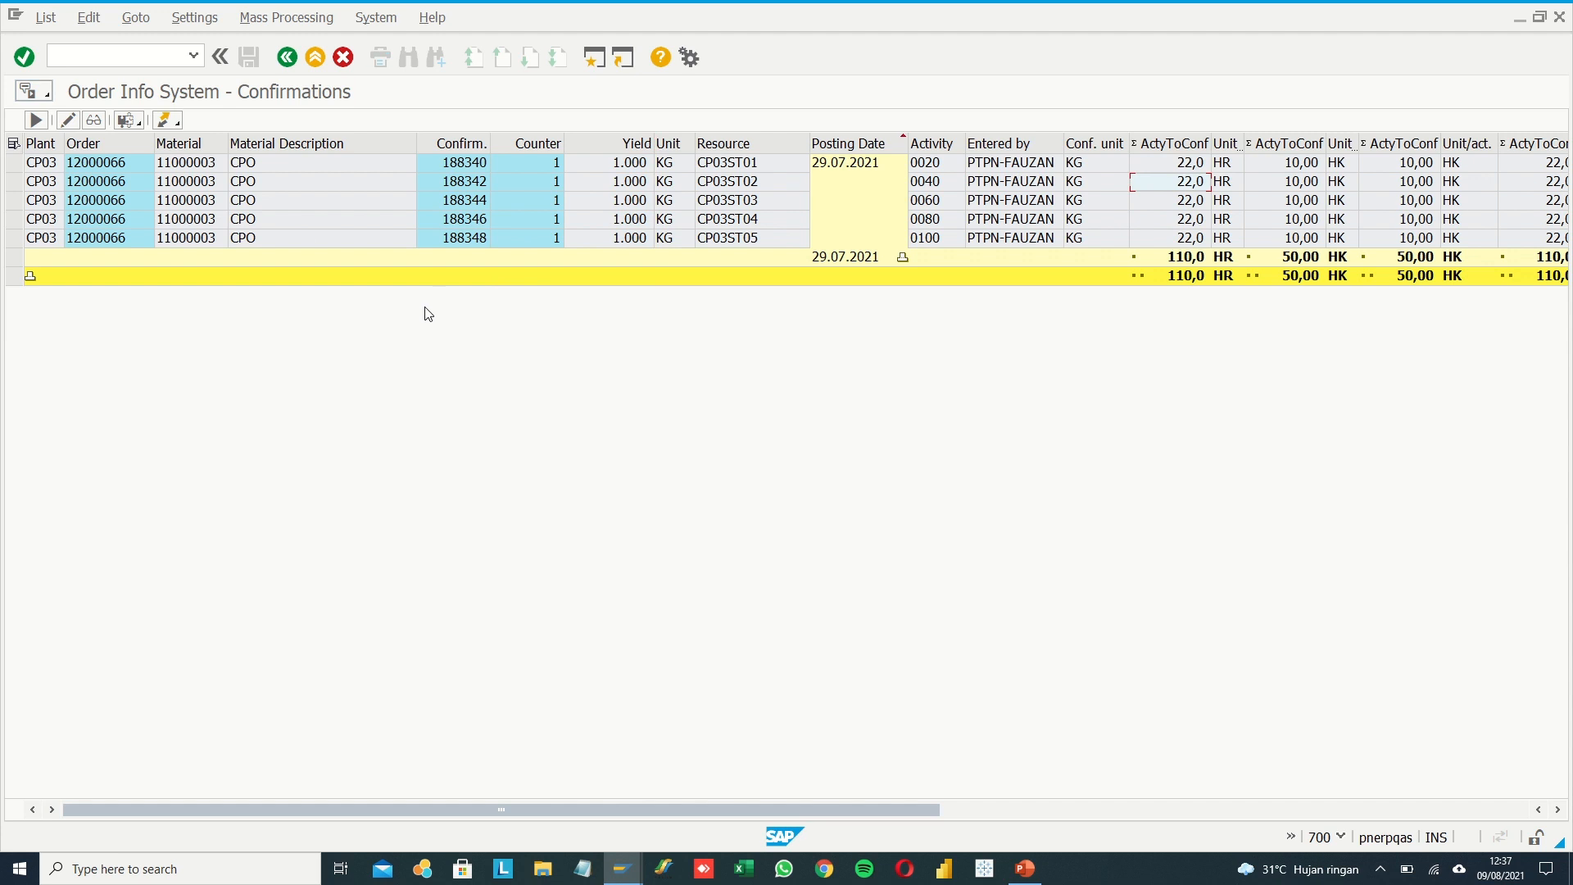
drag(757, 810, 1260, 796)
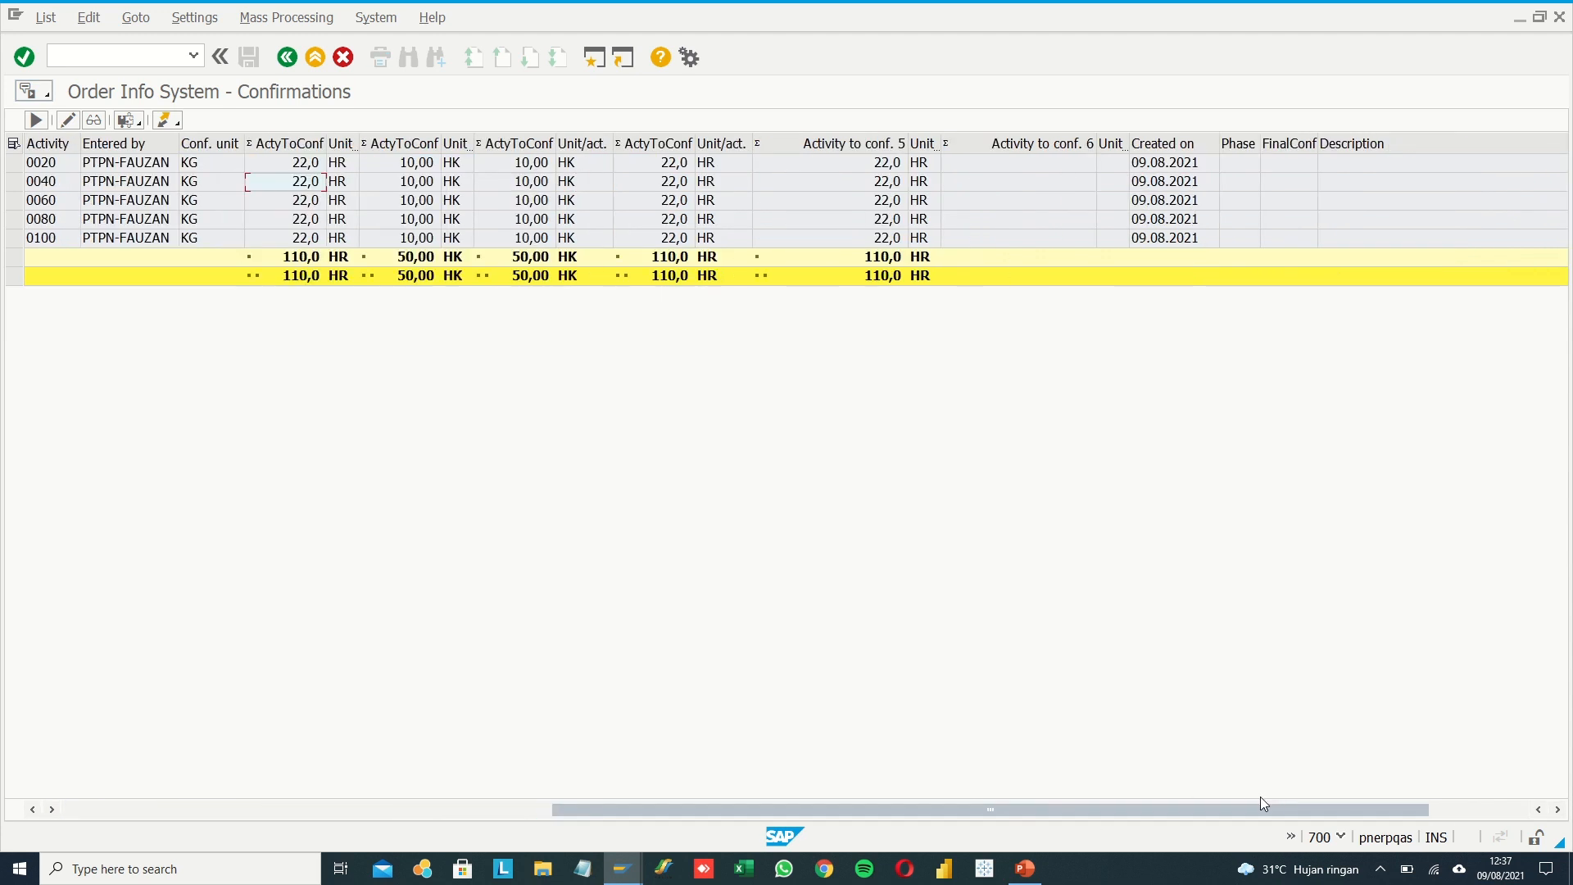
drag(854, 809, 364, 810)
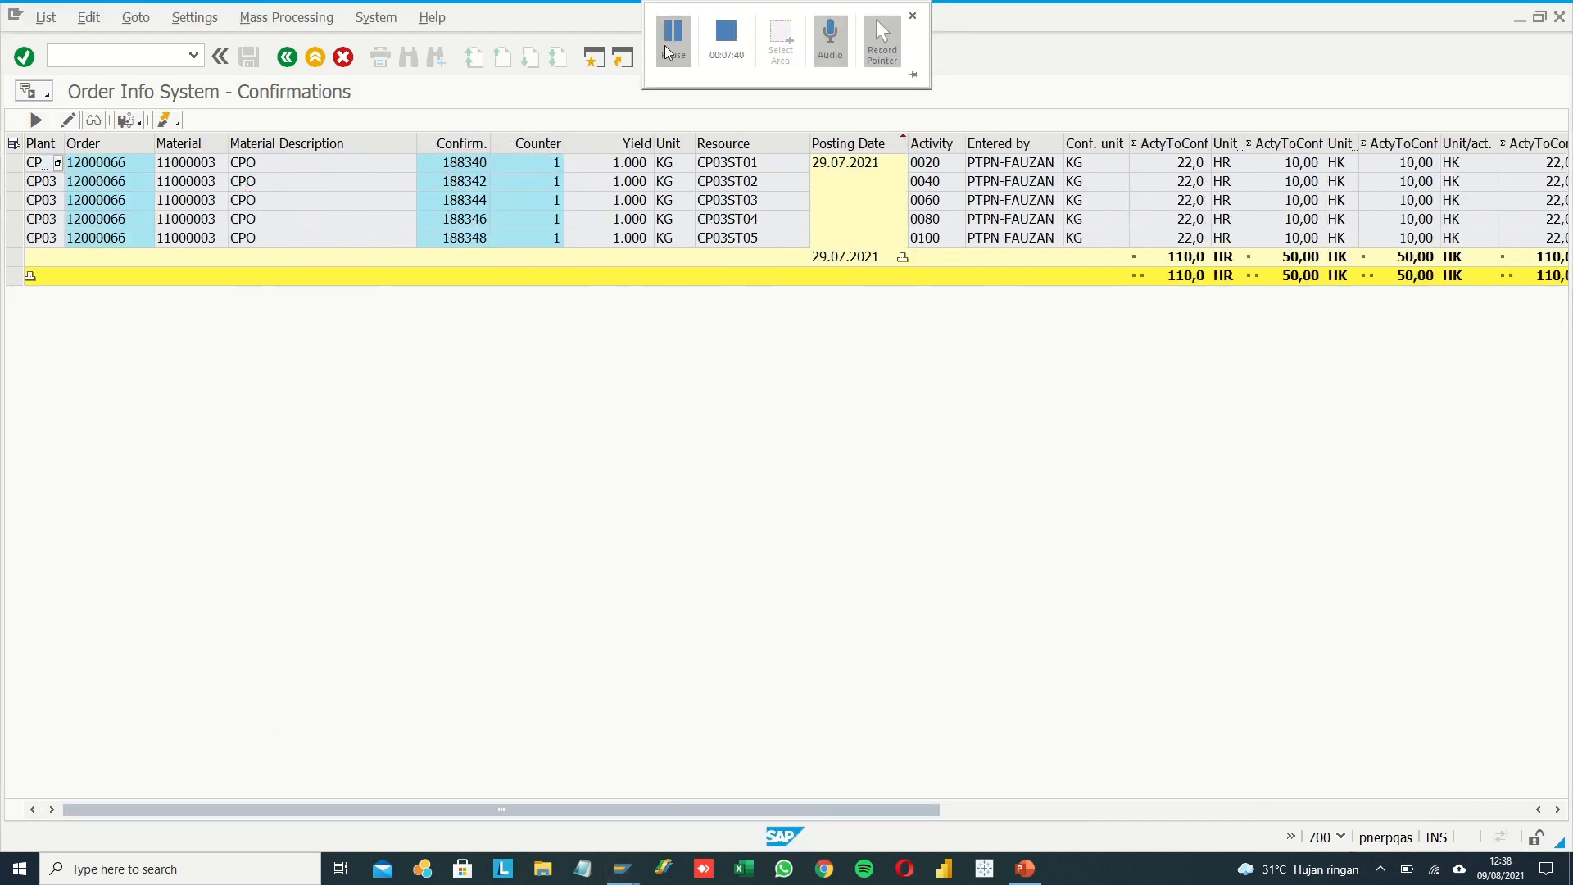
- Open the report's column selection and search the available column set for "shift"
right_click(502, 145)
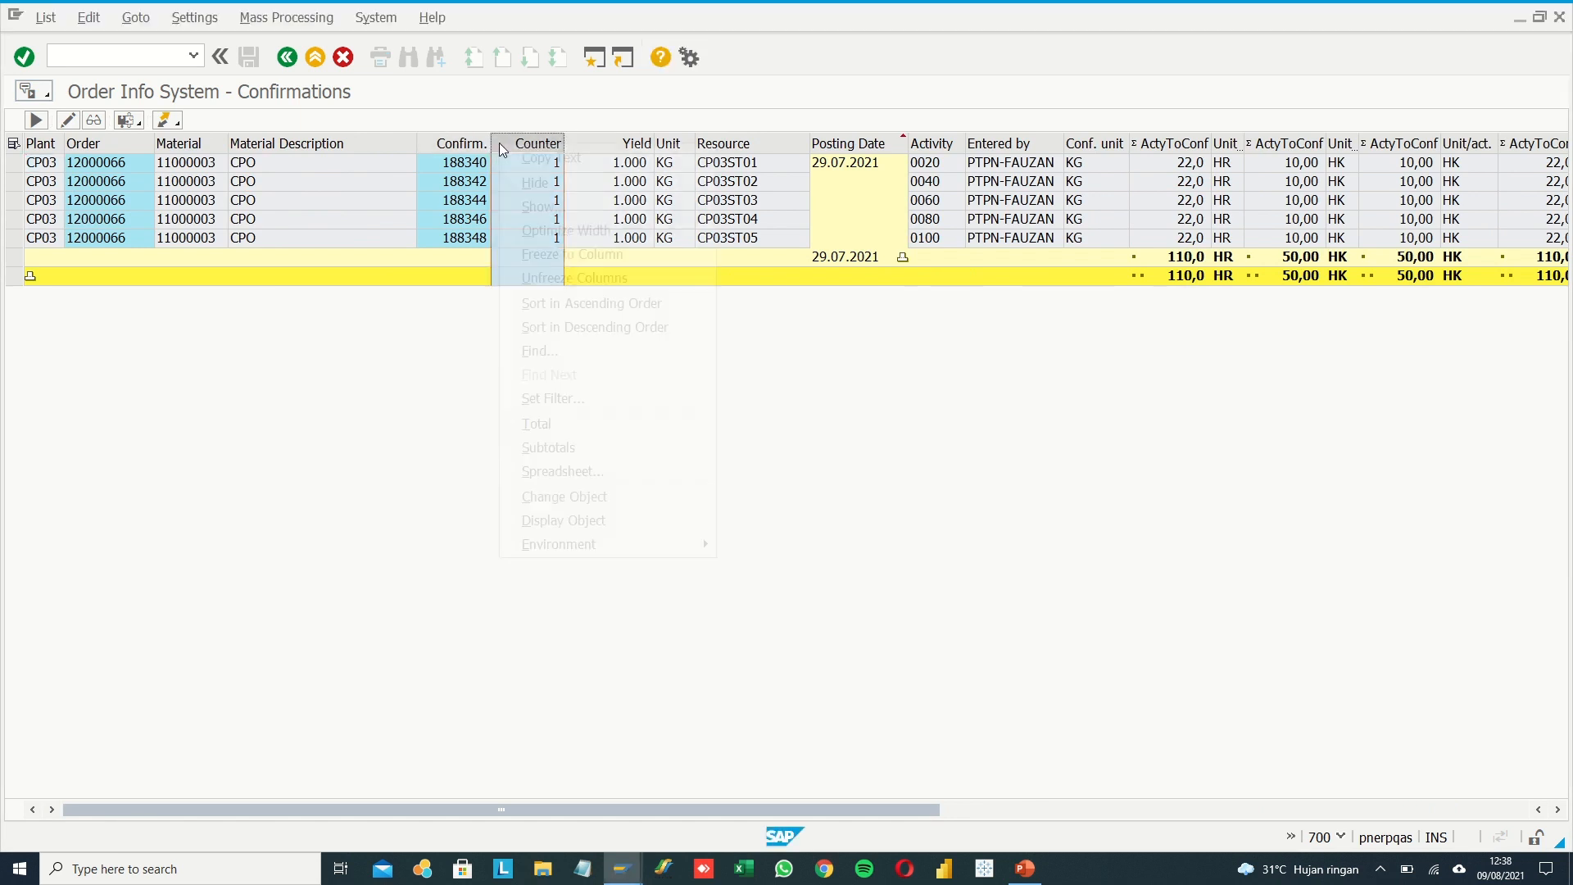
click(530, 209)
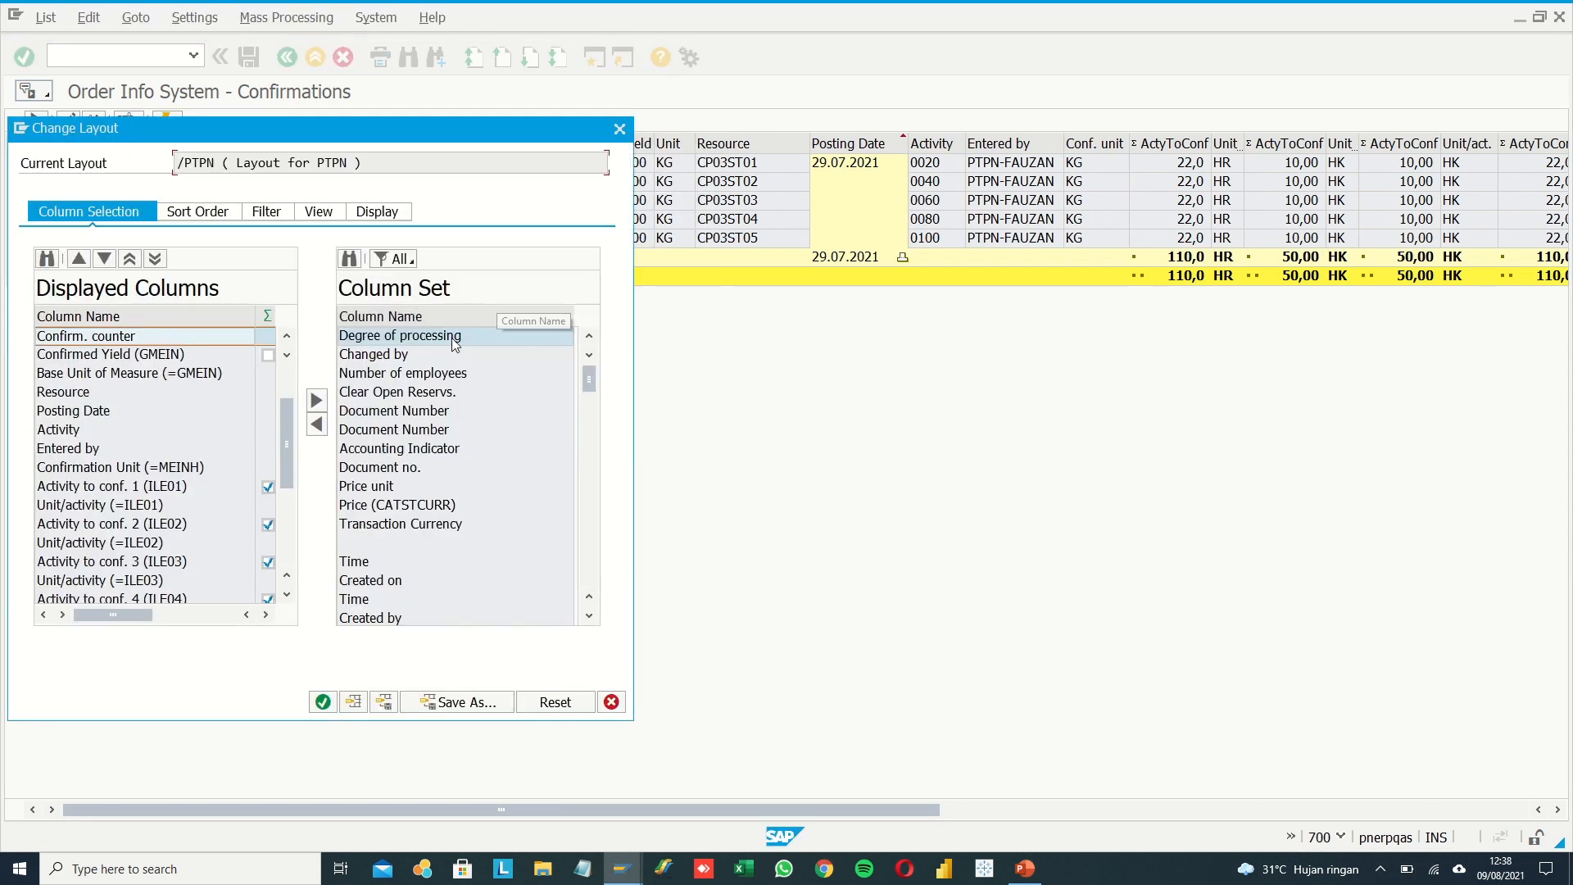
scroll(407, 473, down, 3)
scroll(407, 474, down, 10)
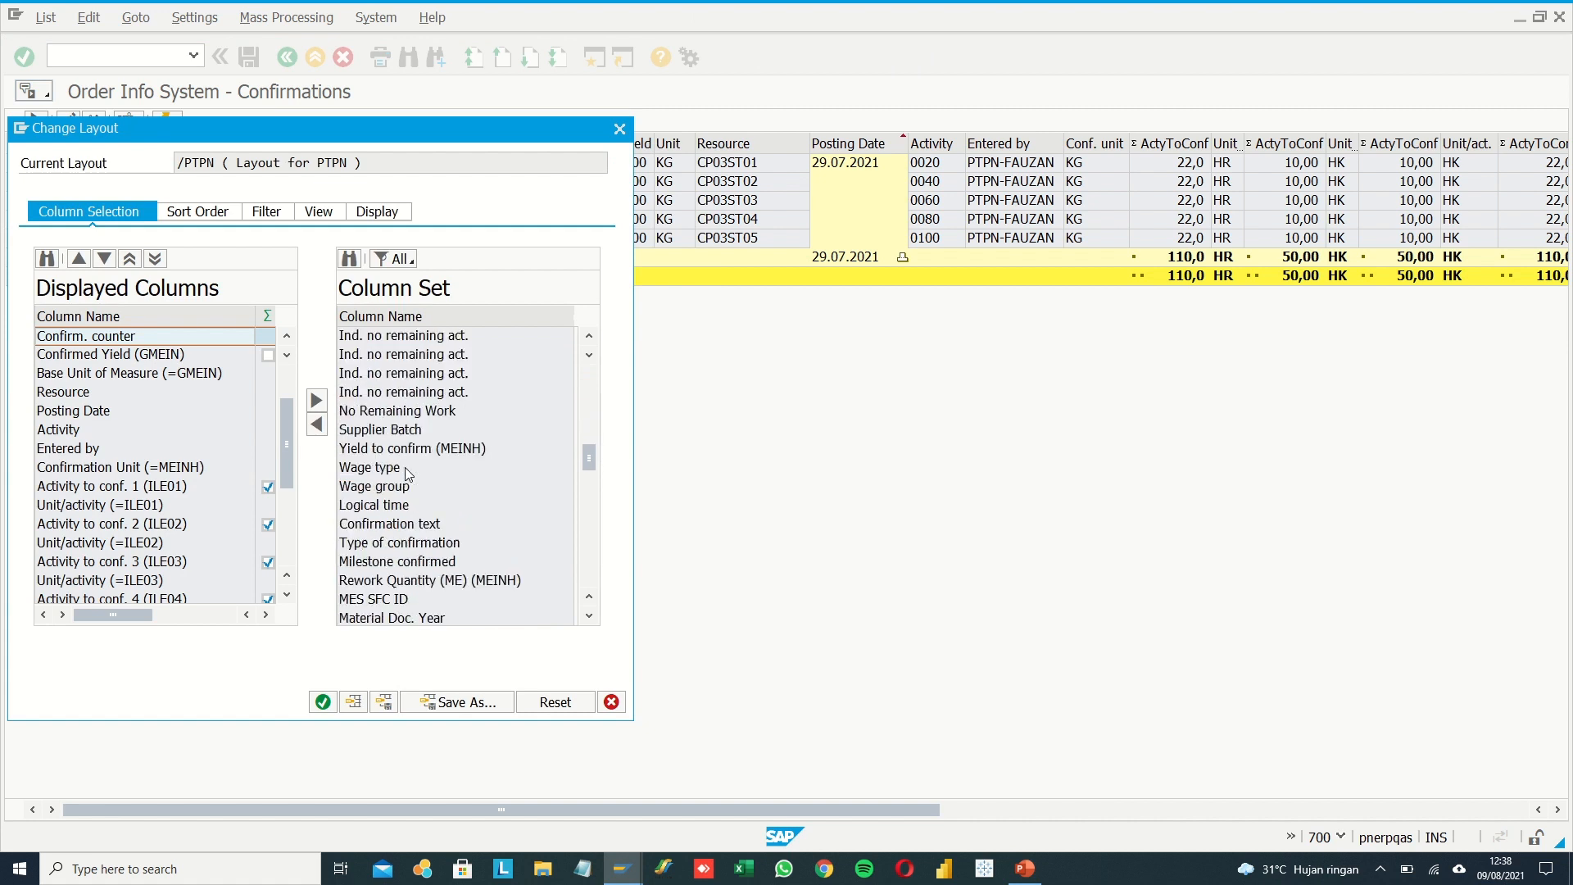
scroll(407, 474, down, 10)
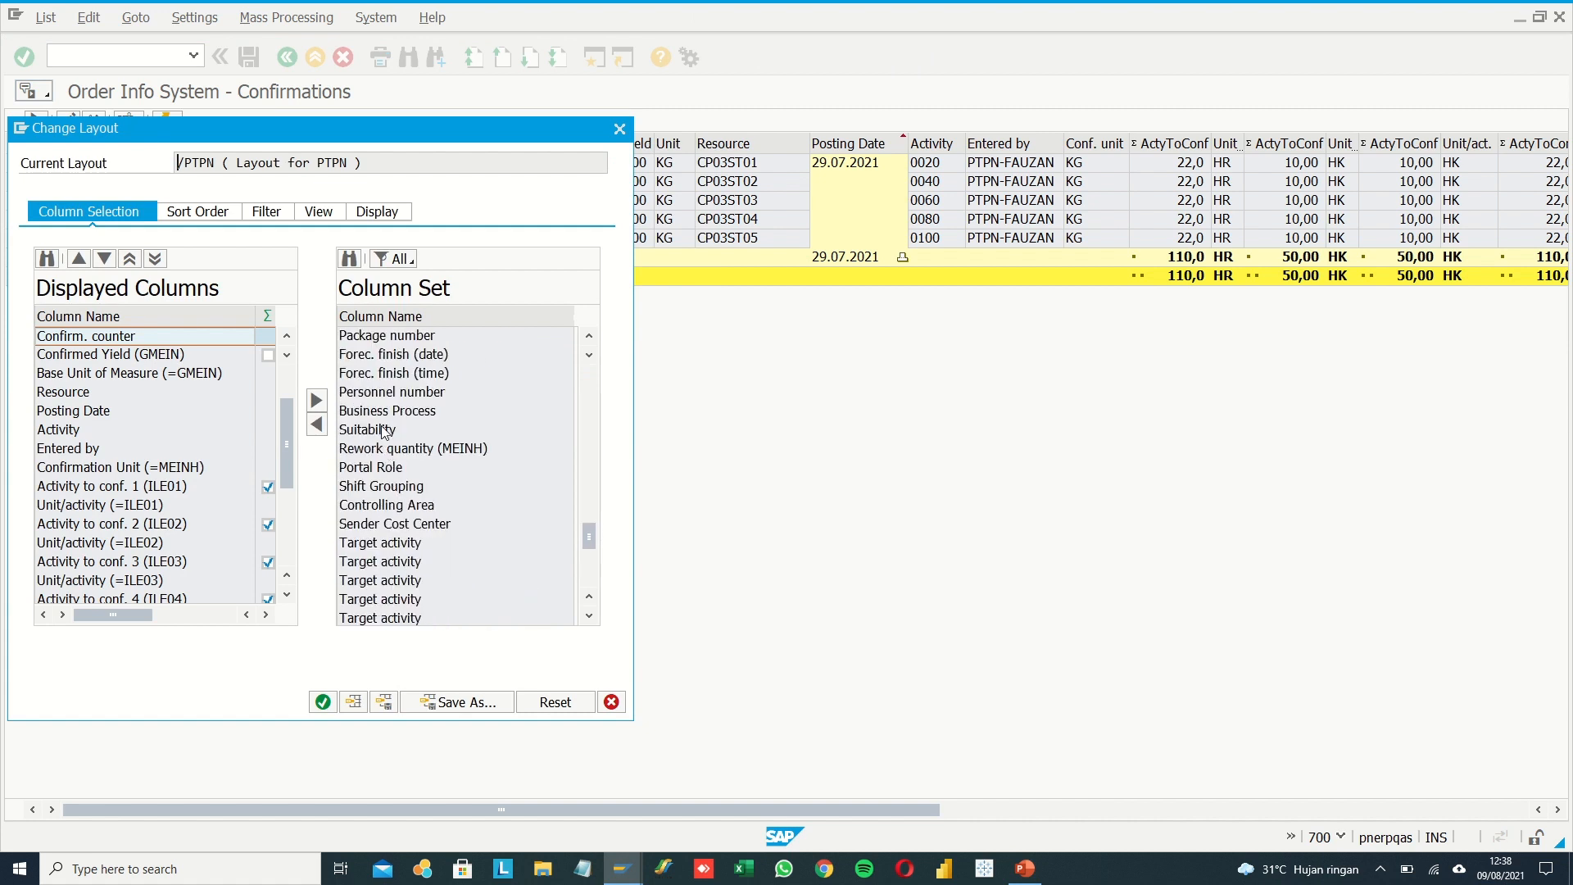
click(349, 260)
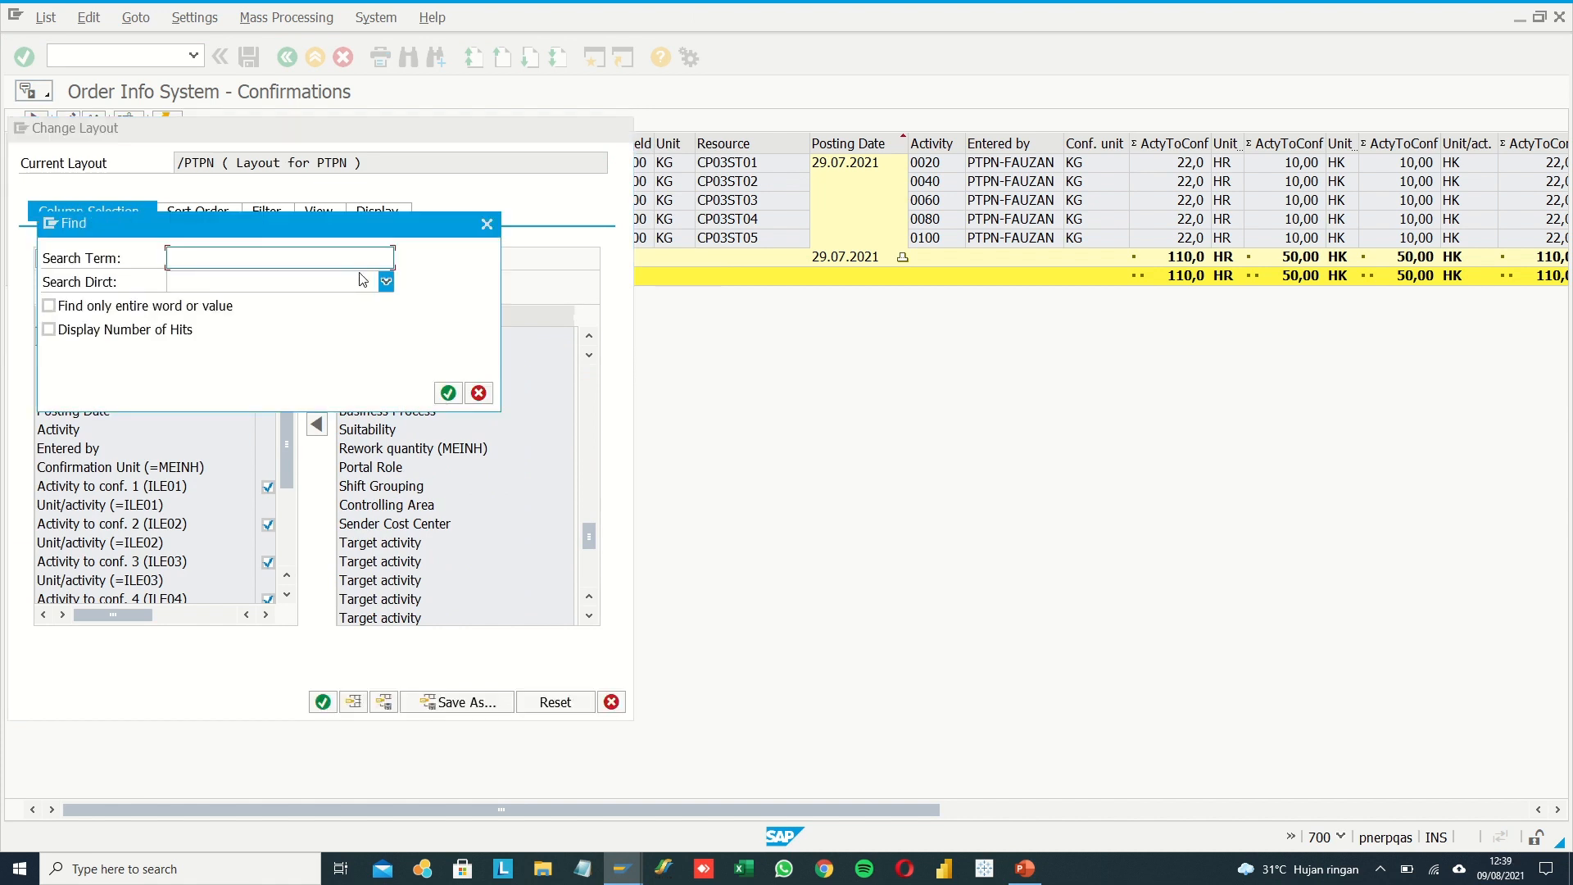
text(shift)
key(Return)
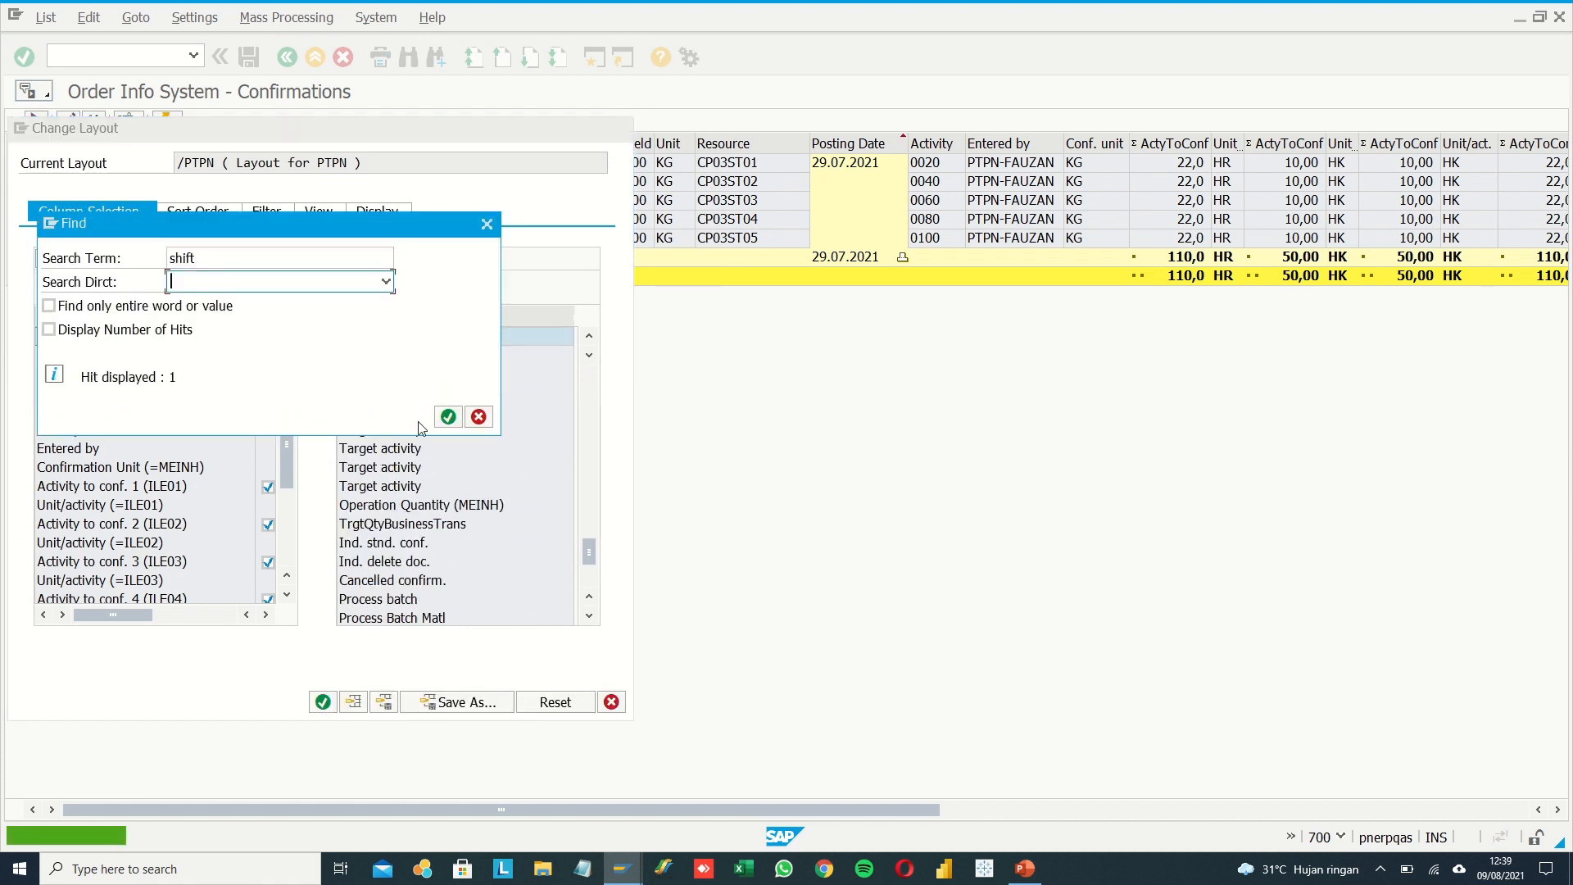
click(478, 415)
- Add the Shift and Break time columns to the displayed columns and apply the layout
scroll(451, 375, down, 3)
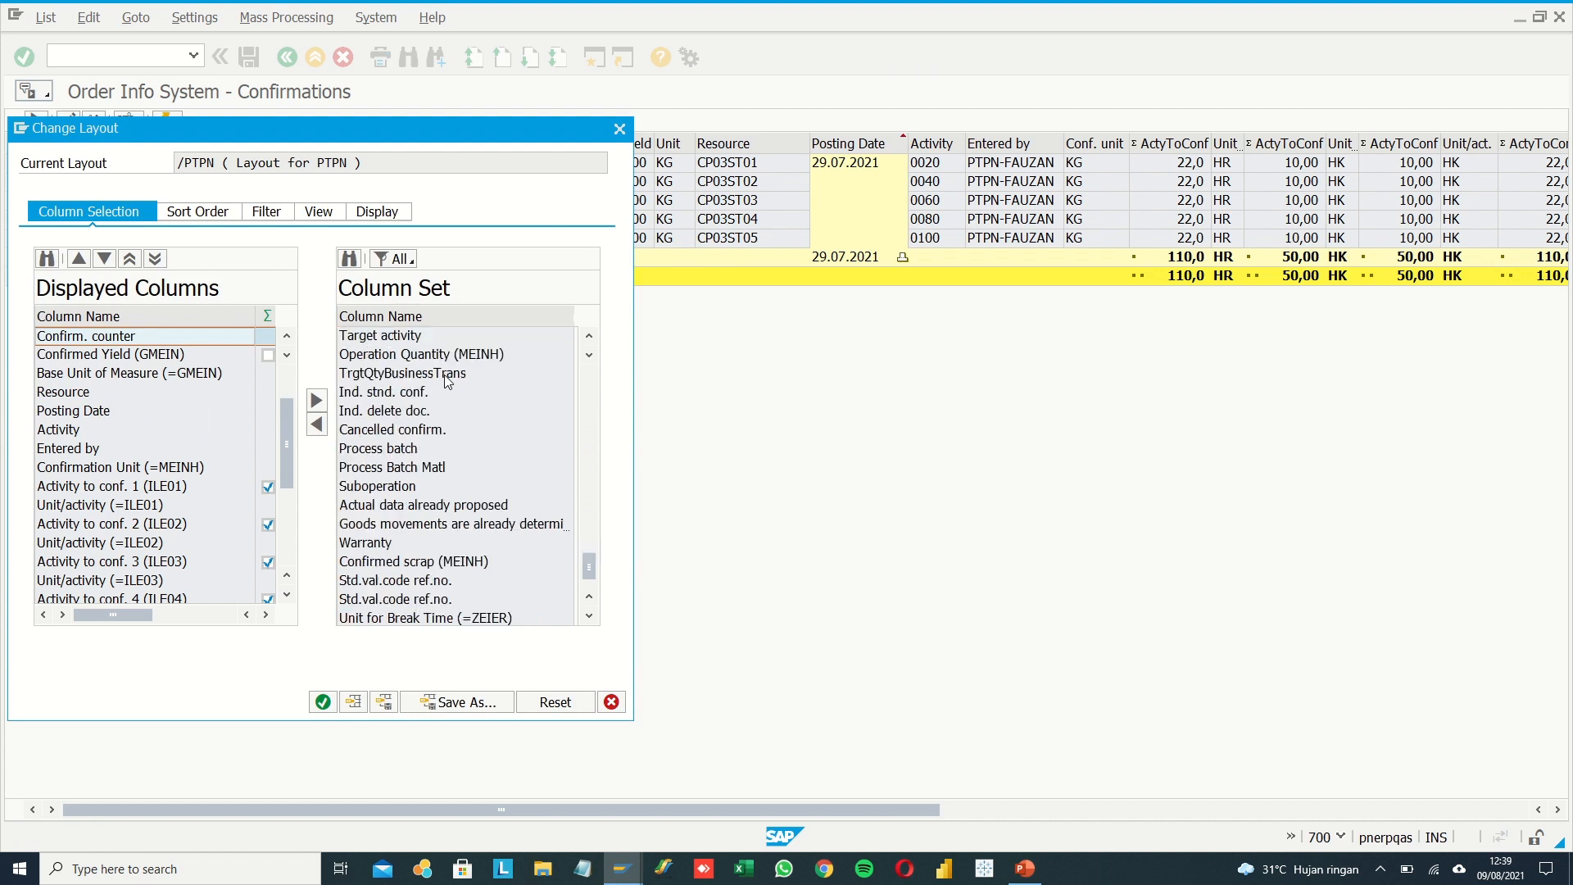
double_click(408, 599)
click(323, 703)
click(503, 162)
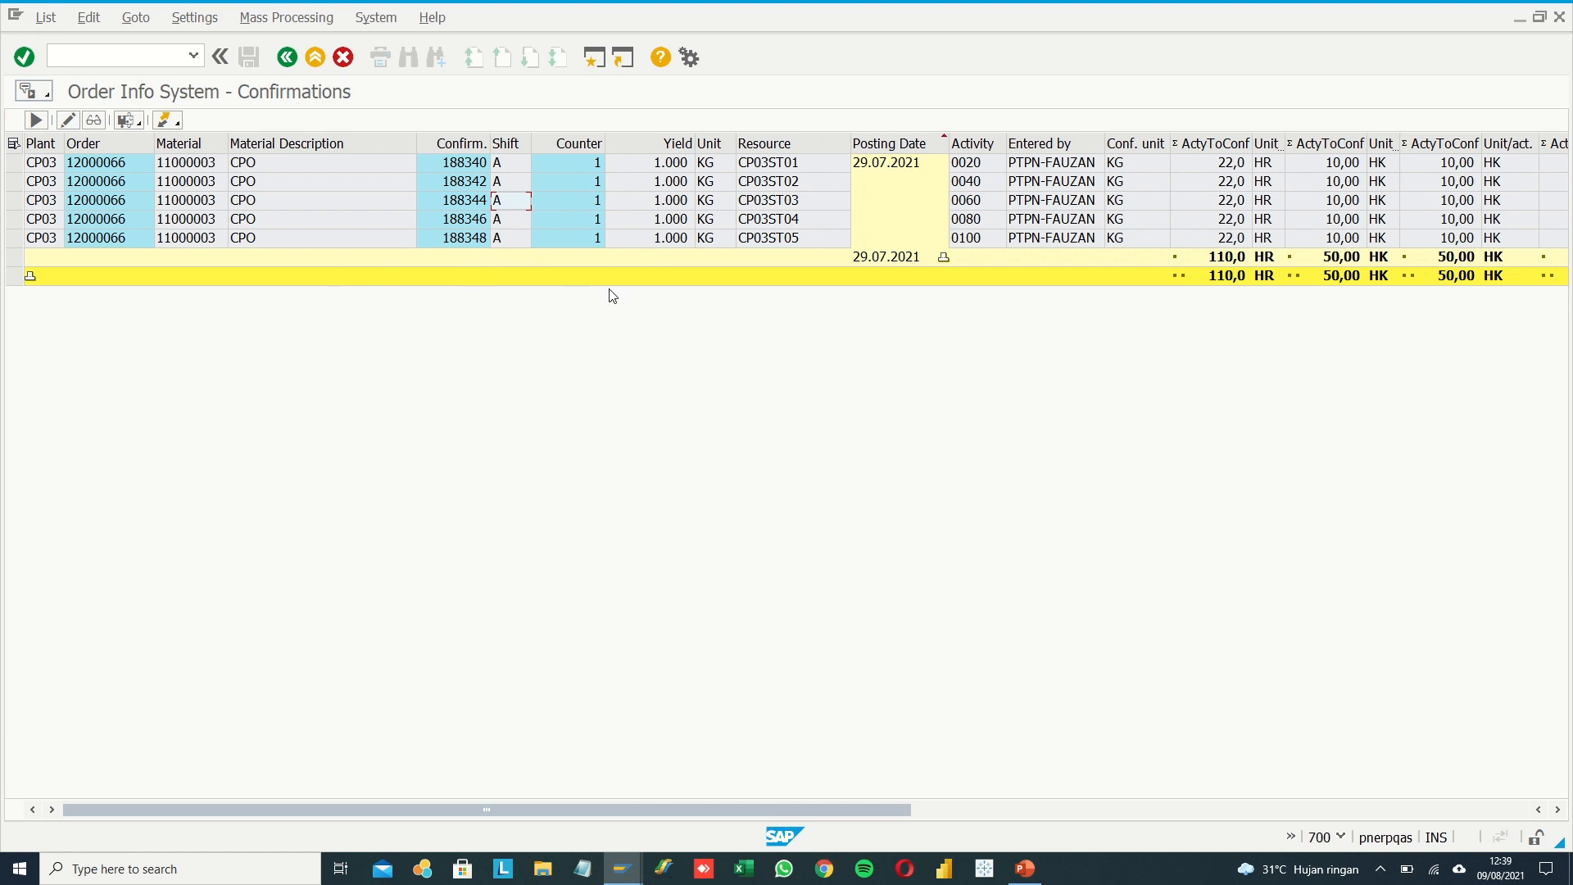
- Move the Break time column between Resource and Posting Date, and select the confirmation row of activity 0060
scroll(612, 296, right, 10)
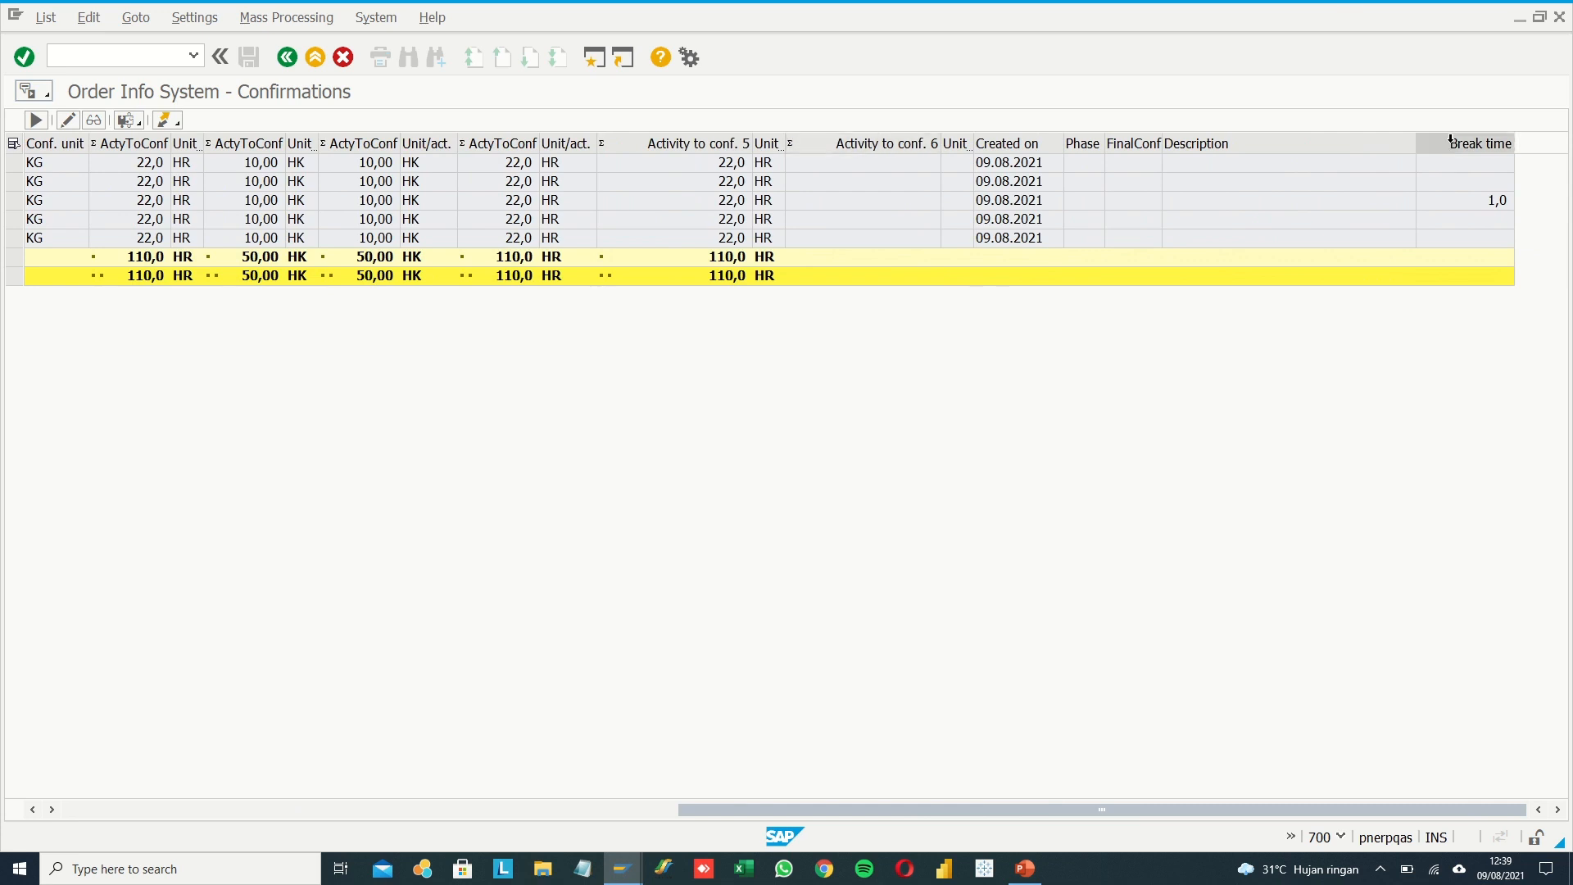
click(1451, 141)
drag(1416, 145, 1261, 146)
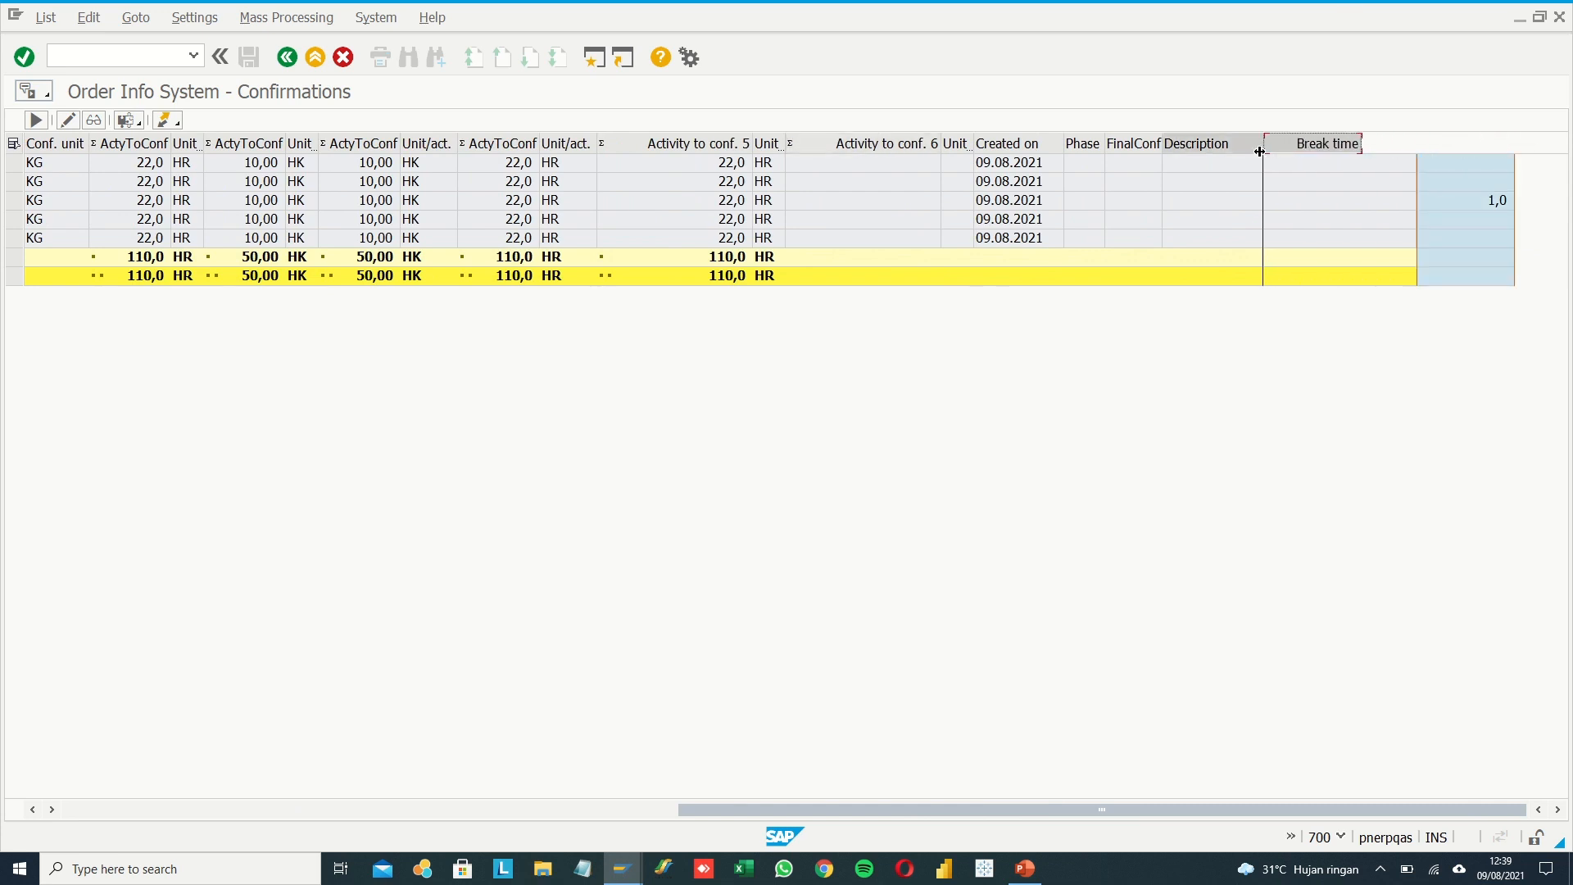
mouse_move(1443, 142)
mouse_down()
mouse_move(445, 179)
mouse_move(24, 174)
mouse_up()
drag(231, 168, 182, 176)
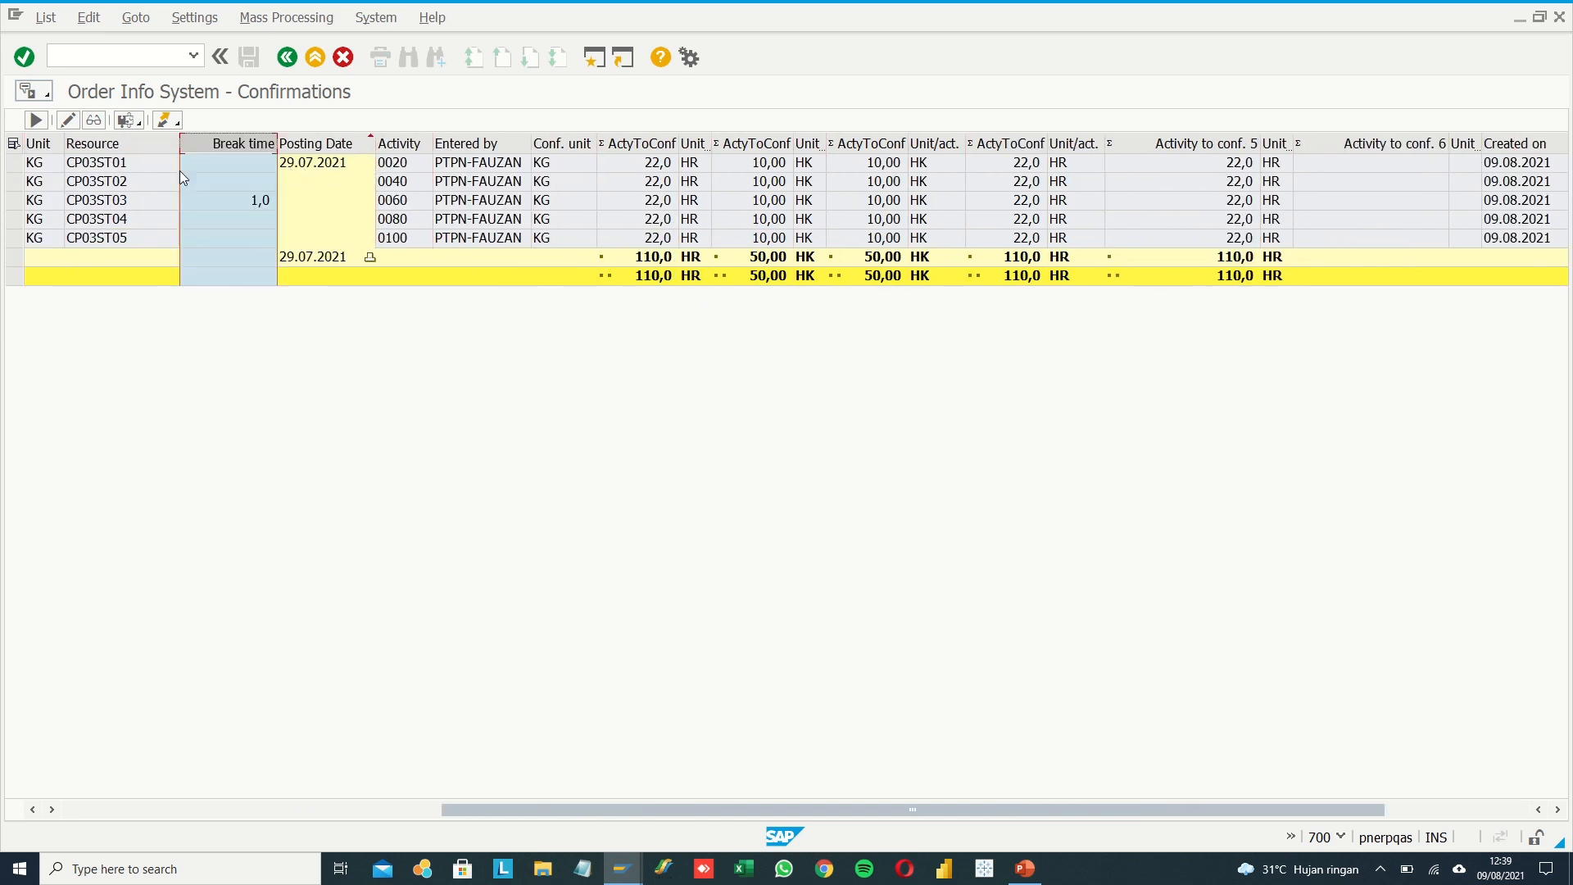
click(14, 200)
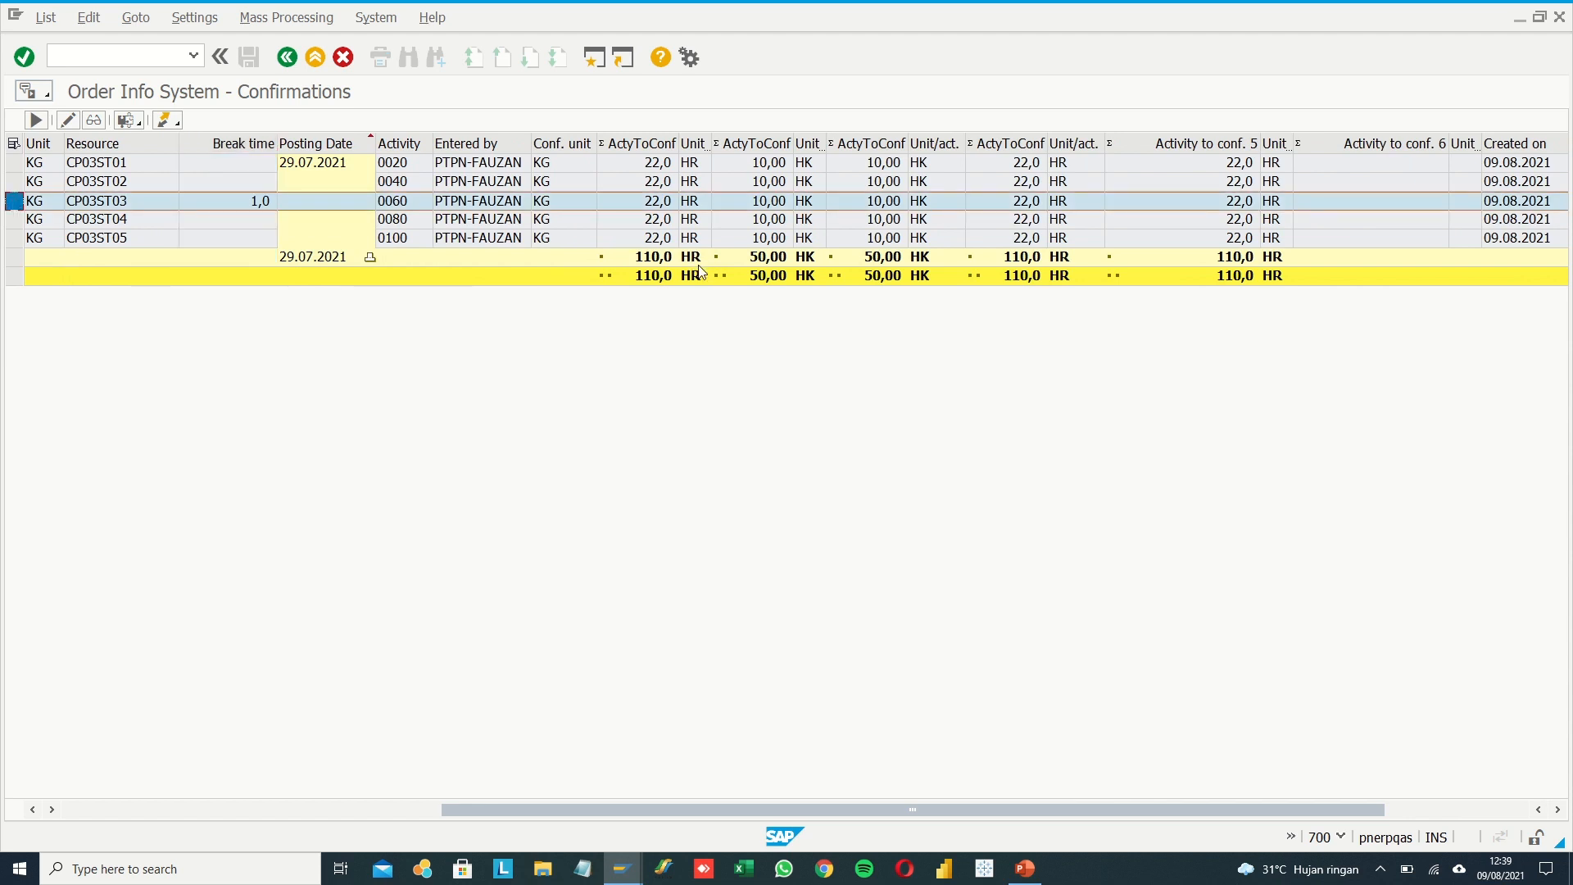
scroll(689, 264, left, 8)
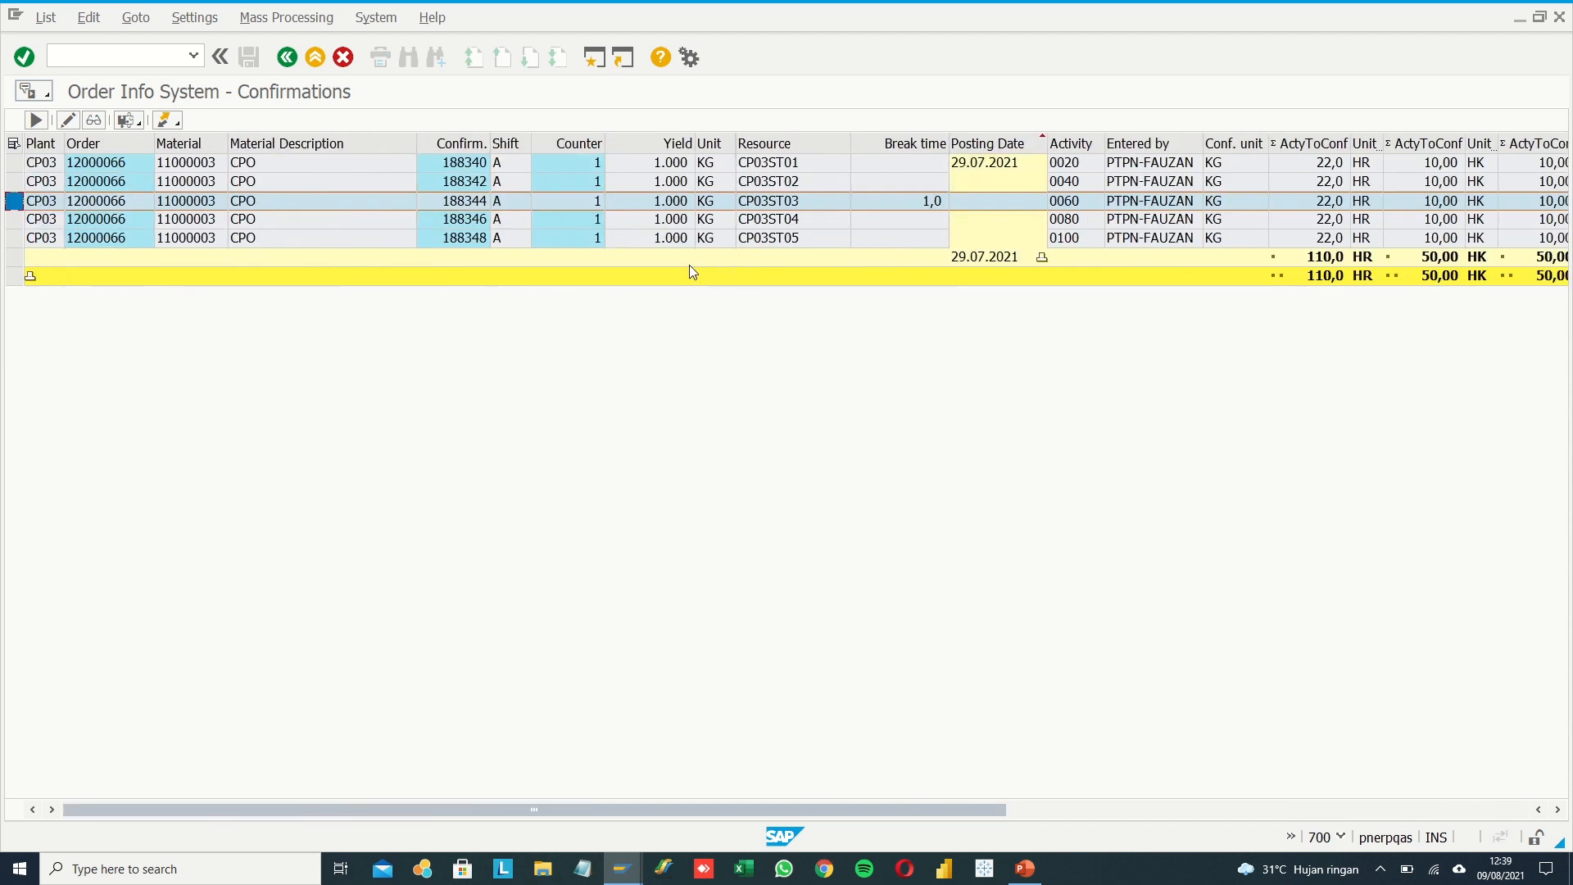